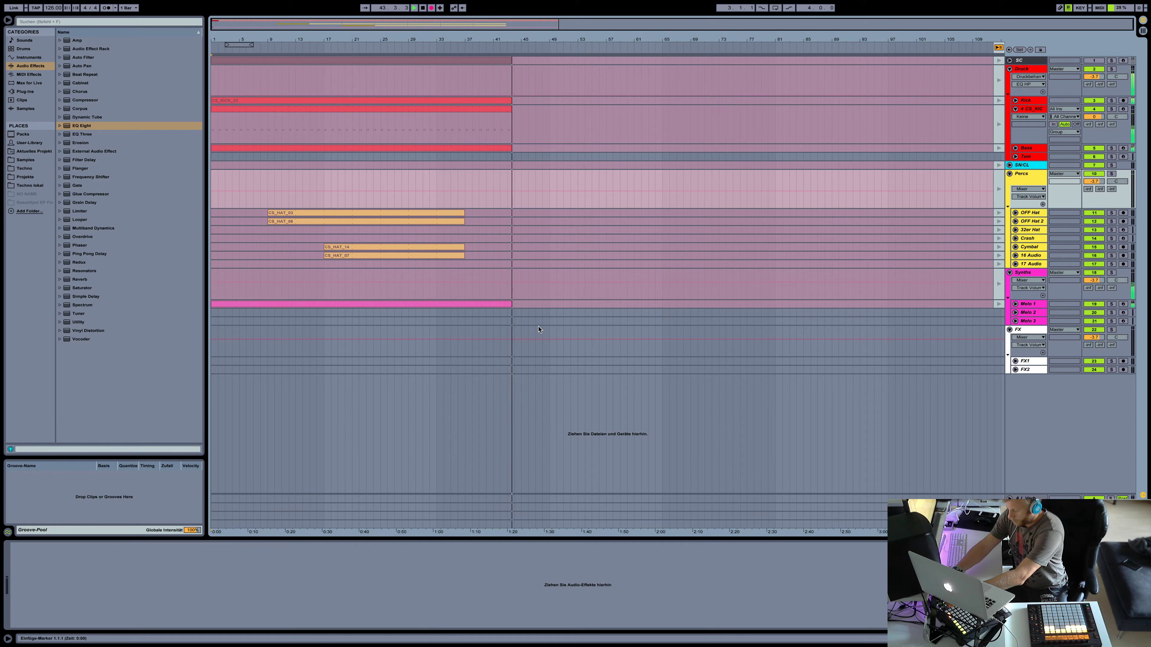
# Finish recording the live performance into the arrangement, stopping at about bar 184.
pyautogui.press('Up')
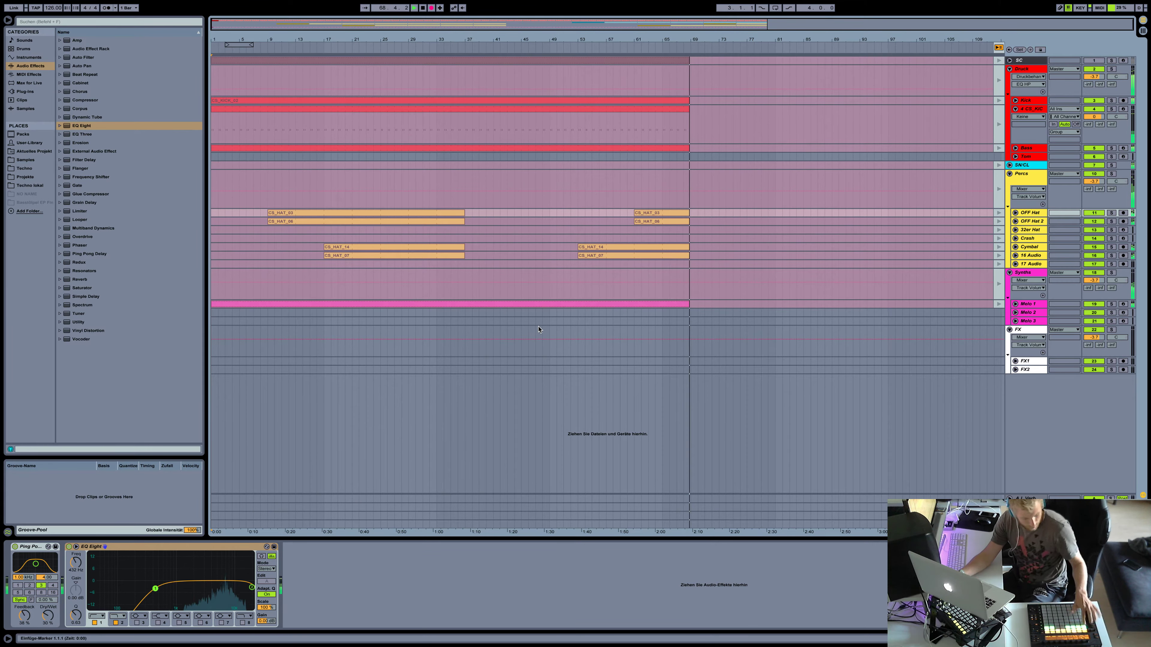
pyautogui.press('Up')
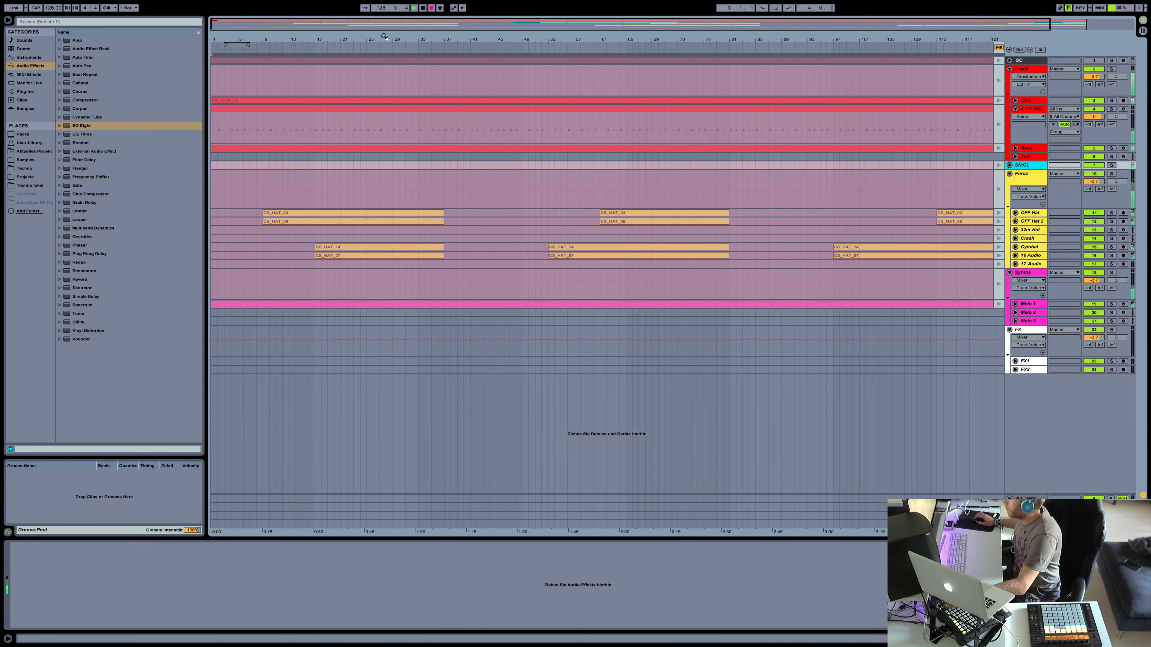
pyautogui.moveTo(384, 37); pyautogui.dragTo(370, 36)
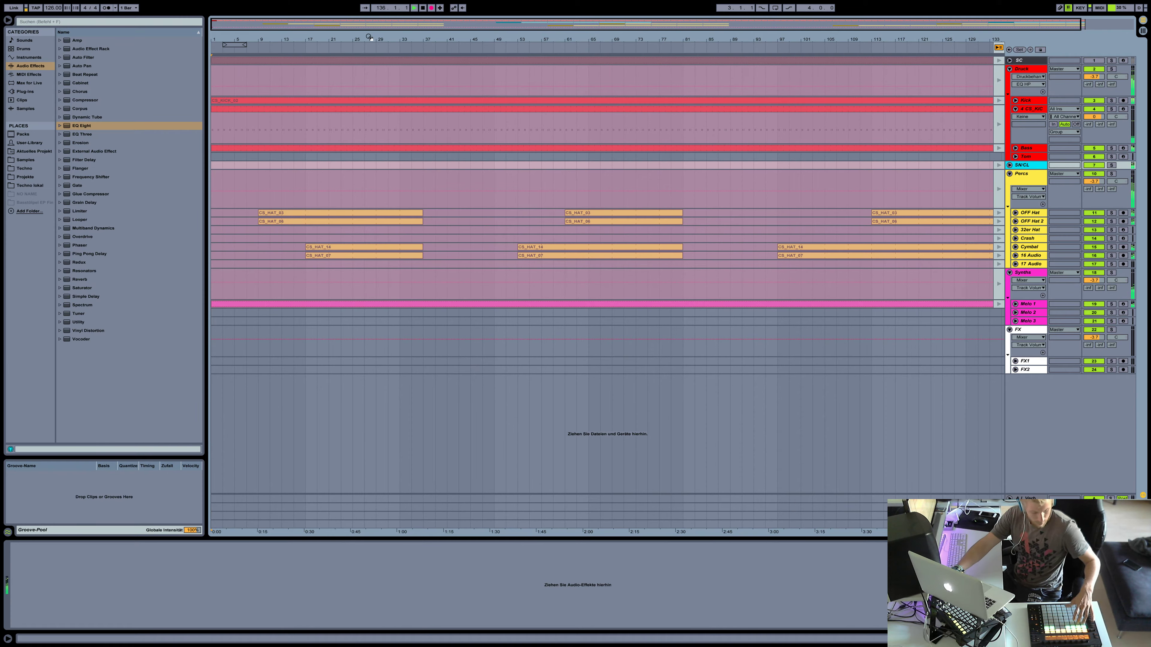
pyautogui.press('Down')
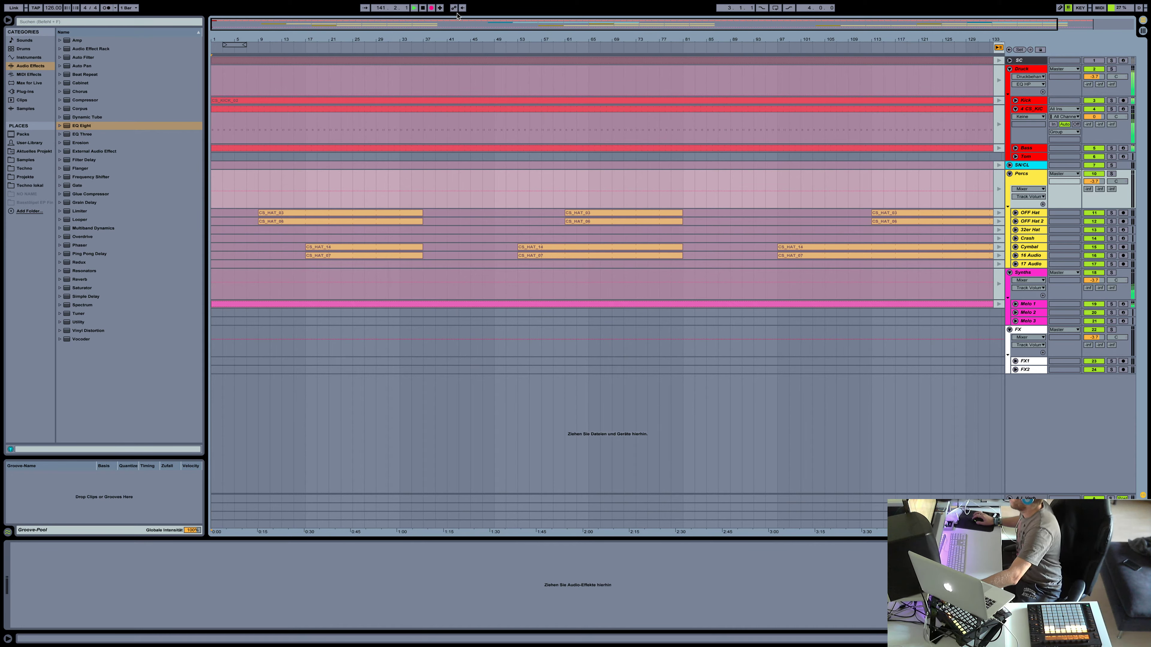
pyautogui.moveTo(470, 40); pyautogui.dragTo(444, 41)
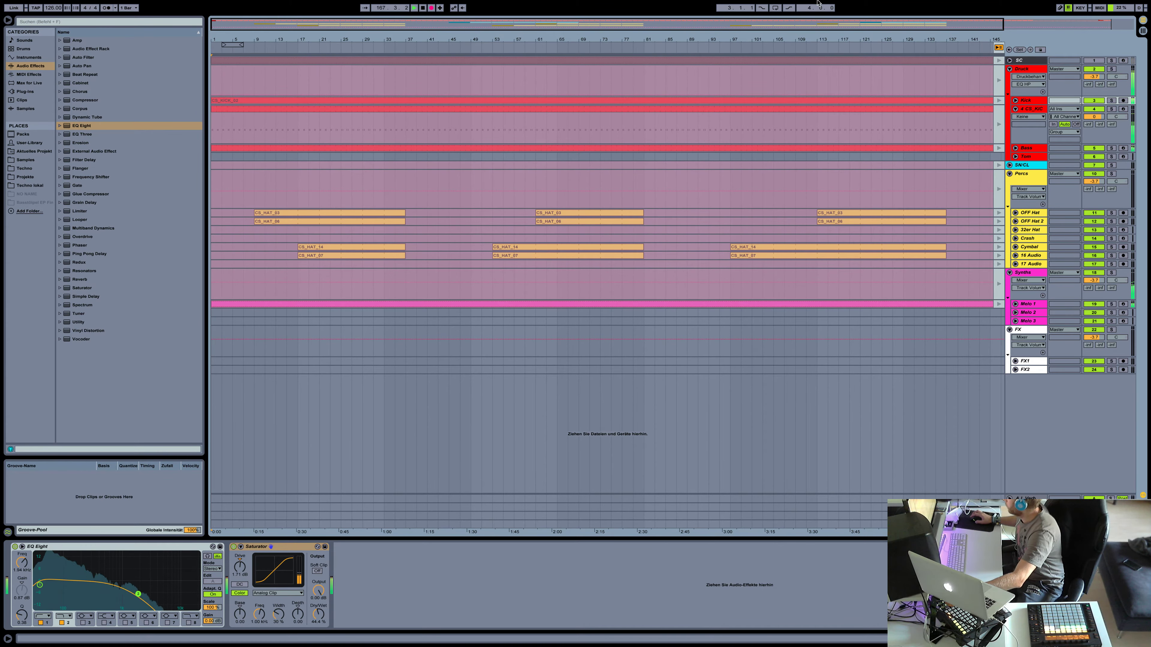
pyautogui.moveTo(813, 40); pyautogui.dragTo(717, 40)
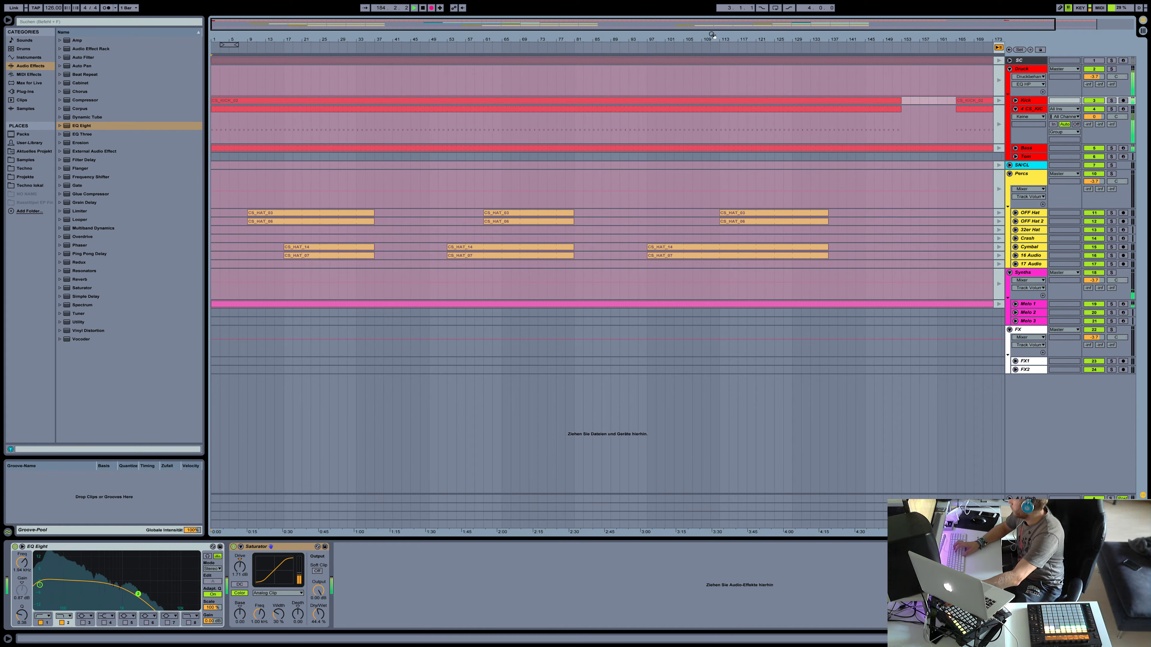
pyautogui.click(712, 35)
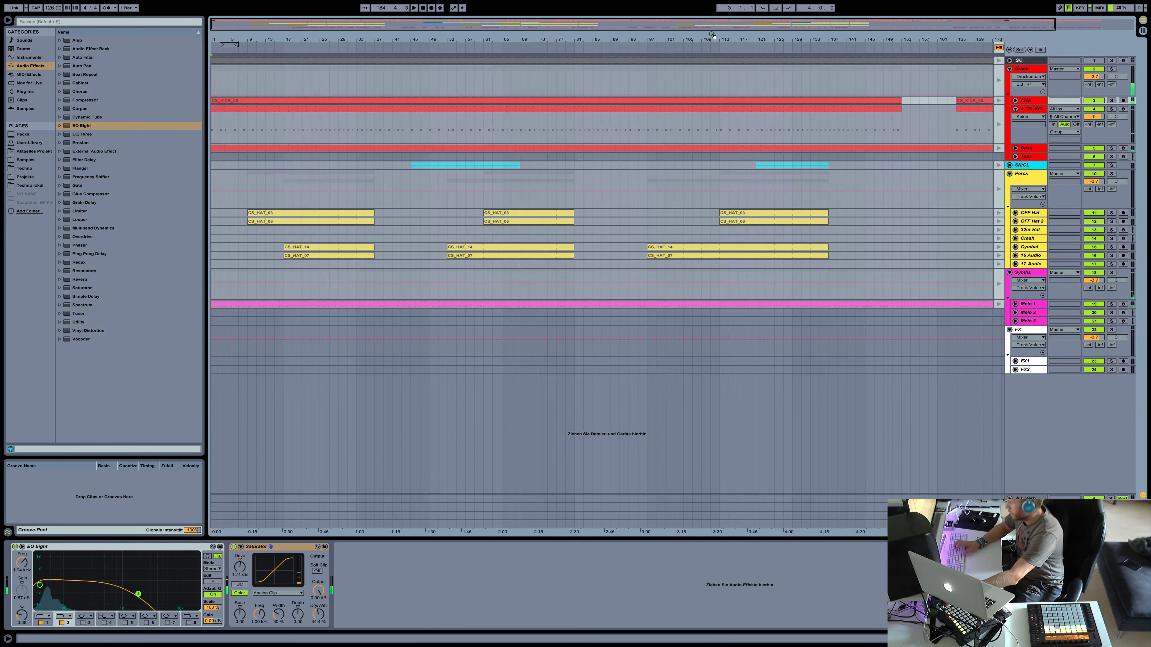
pyautogui.press('space')
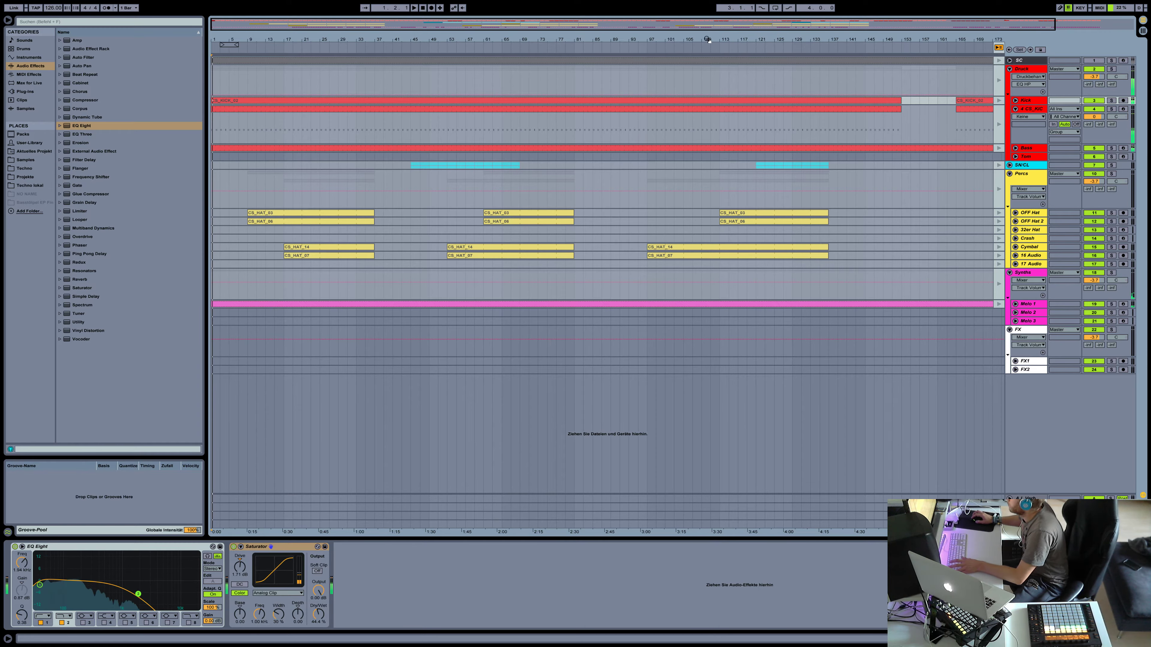
# Switch all tracks back to the recorded arrangement and play it from the beginning.
pyautogui.press('-')
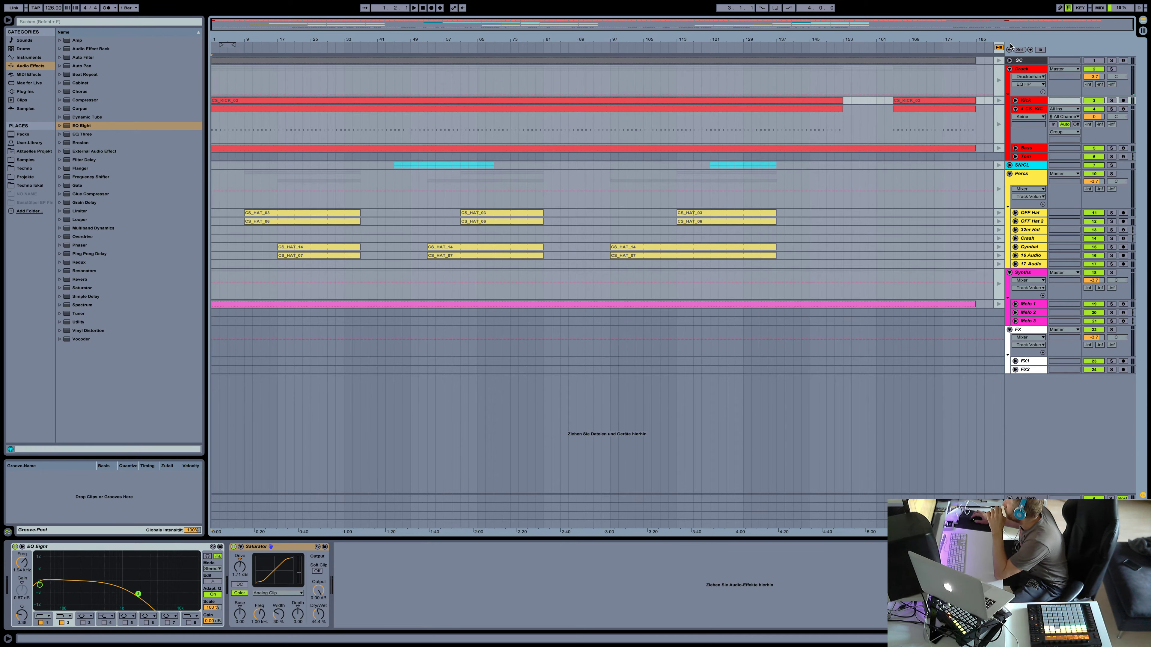
pyautogui.click(998, 47)
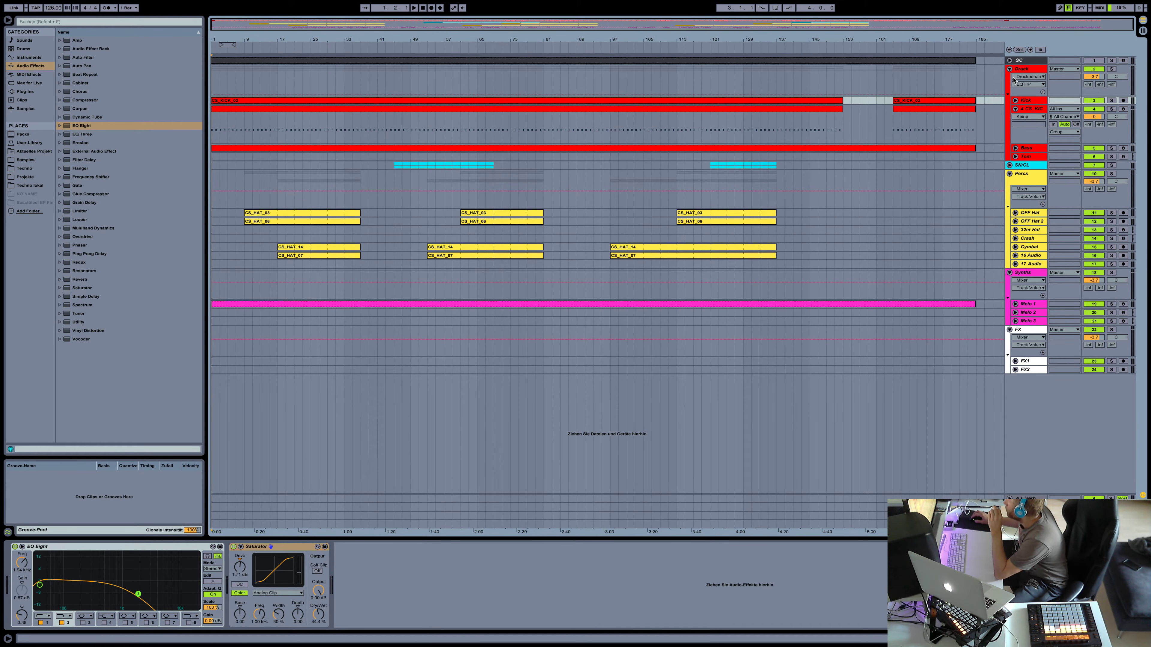
pyautogui.click(1023, 76)
pyautogui.click(1023, 76)
pyautogui.click(1027, 84)
pyautogui.click(1027, 85)
pyautogui.click(1026, 84)
pyautogui.click(1023, 98)
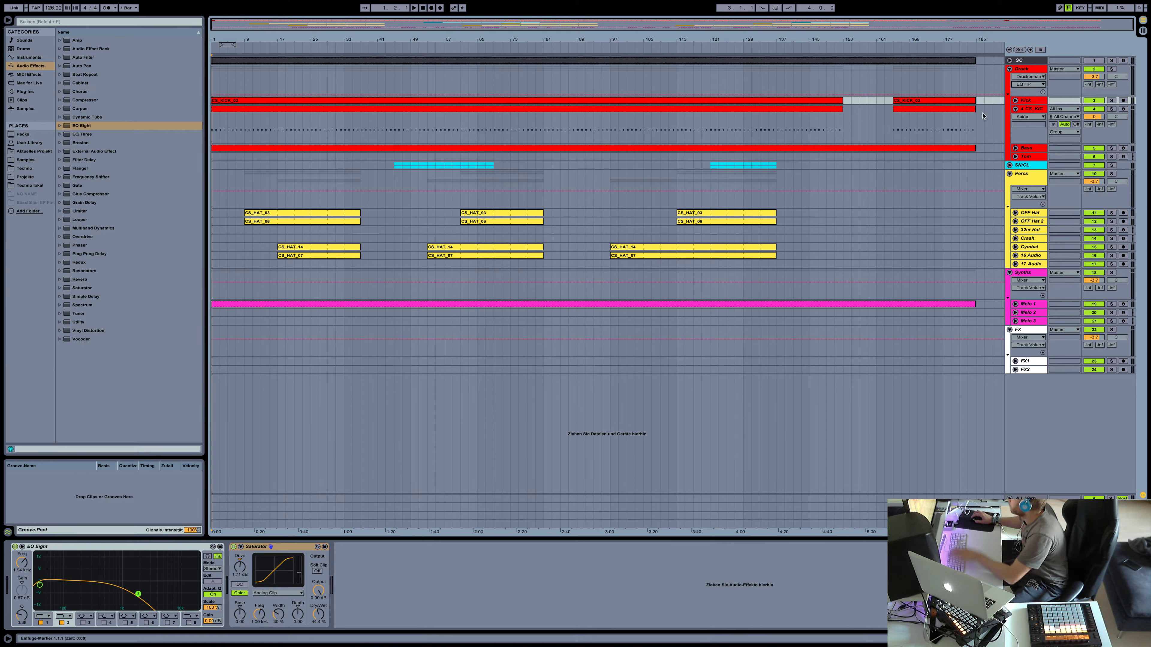
pyautogui.press('space')
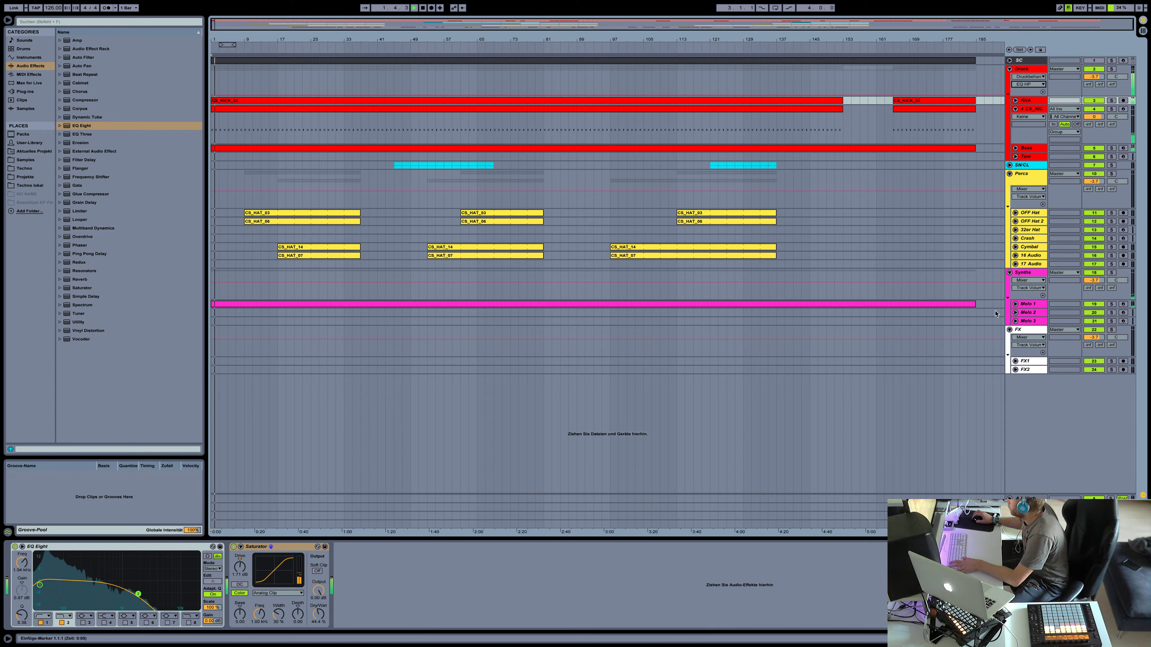
# Examine the Melo 1 and Kick track lanes and the device and parameter choices of the Druck group's automation lane.
pyautogui.click(1015, 304)
pyautogui.click(1015, 305)
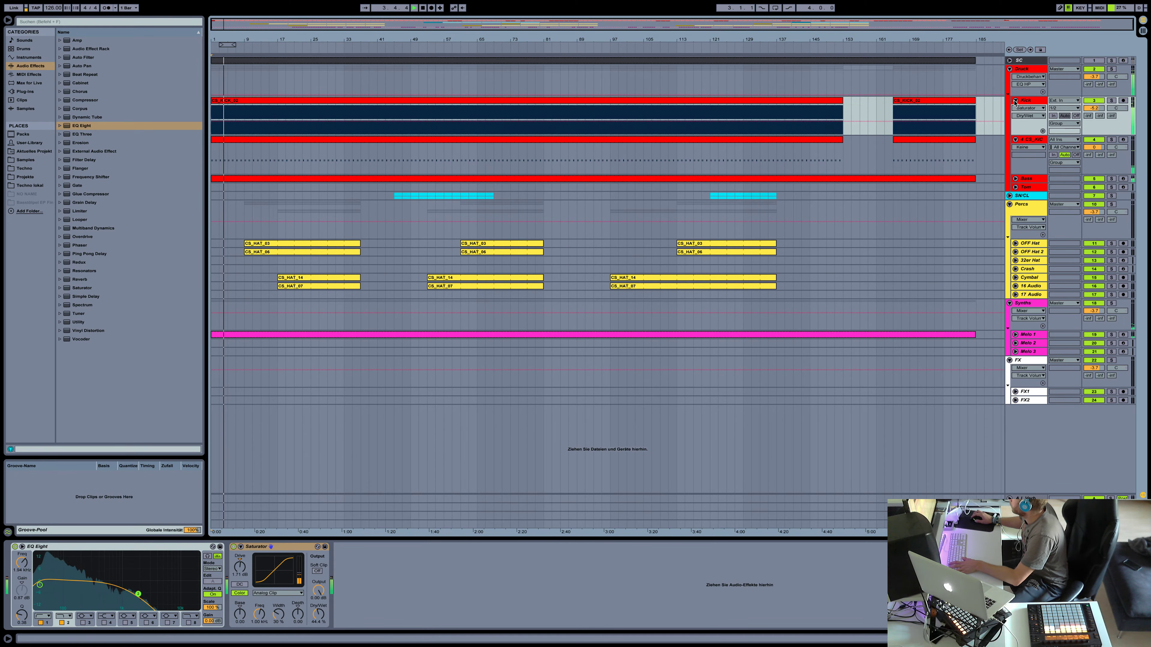
pyautogui.click(1014, 110)
pyautogui.click(1014, 110)
pyautogui.click(1014, 91)
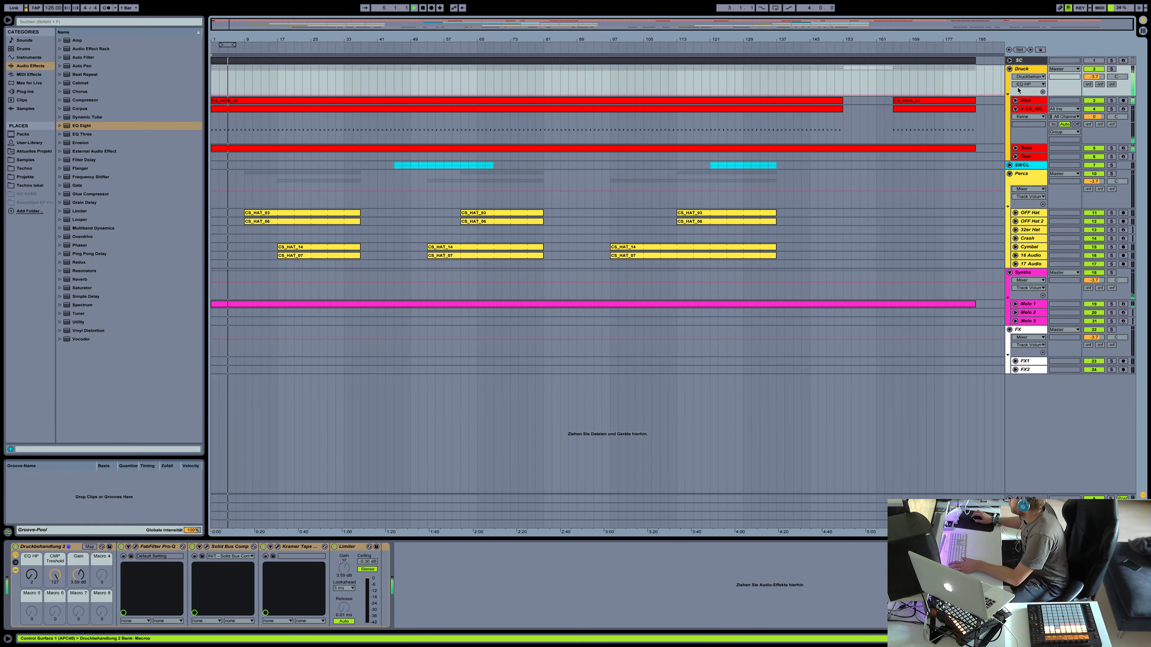
pyautogui.click(1028, 76)
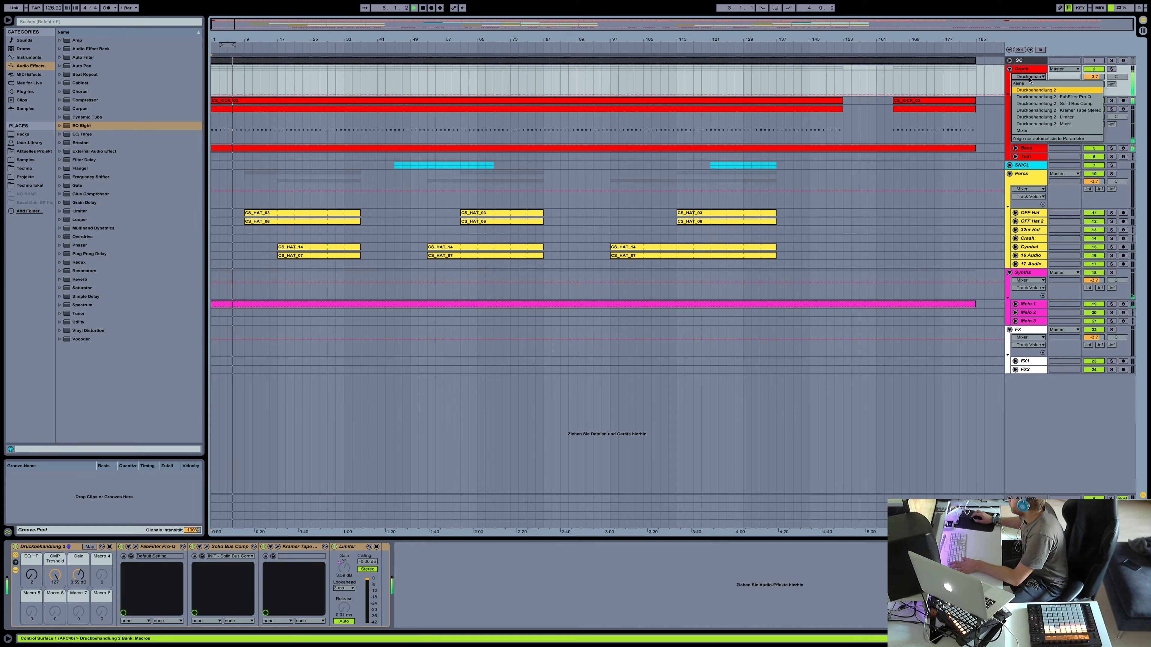
pyautogui.click(1029, 78)
pyautogui.click(1028, 84)
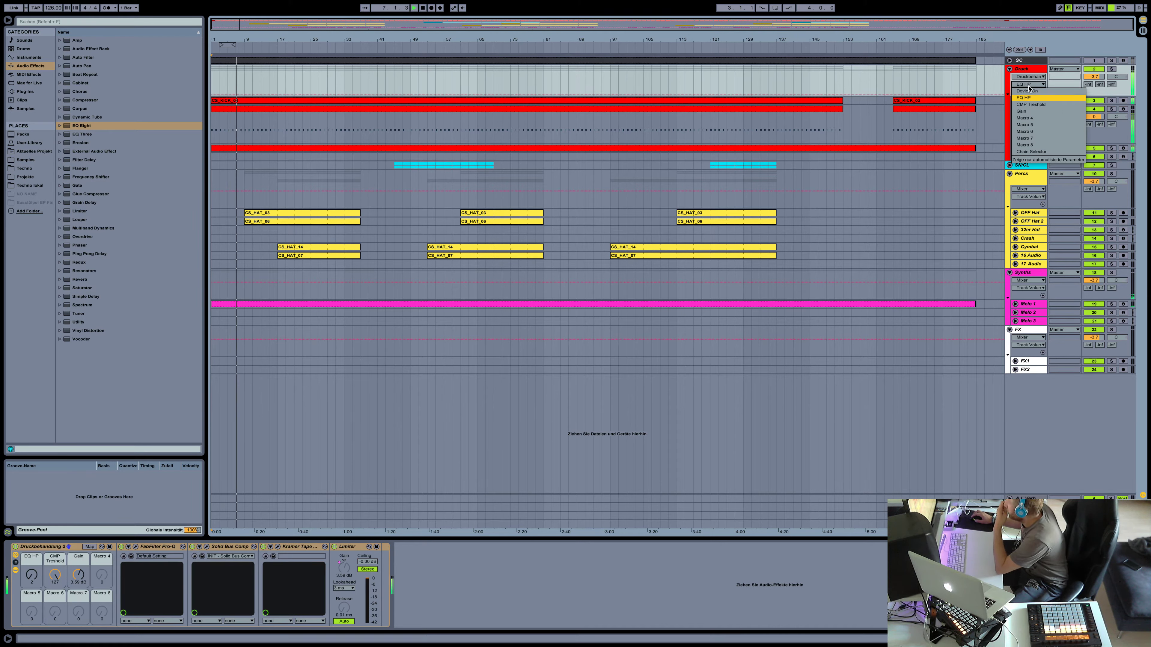
pyautogui.click(1029, 88)
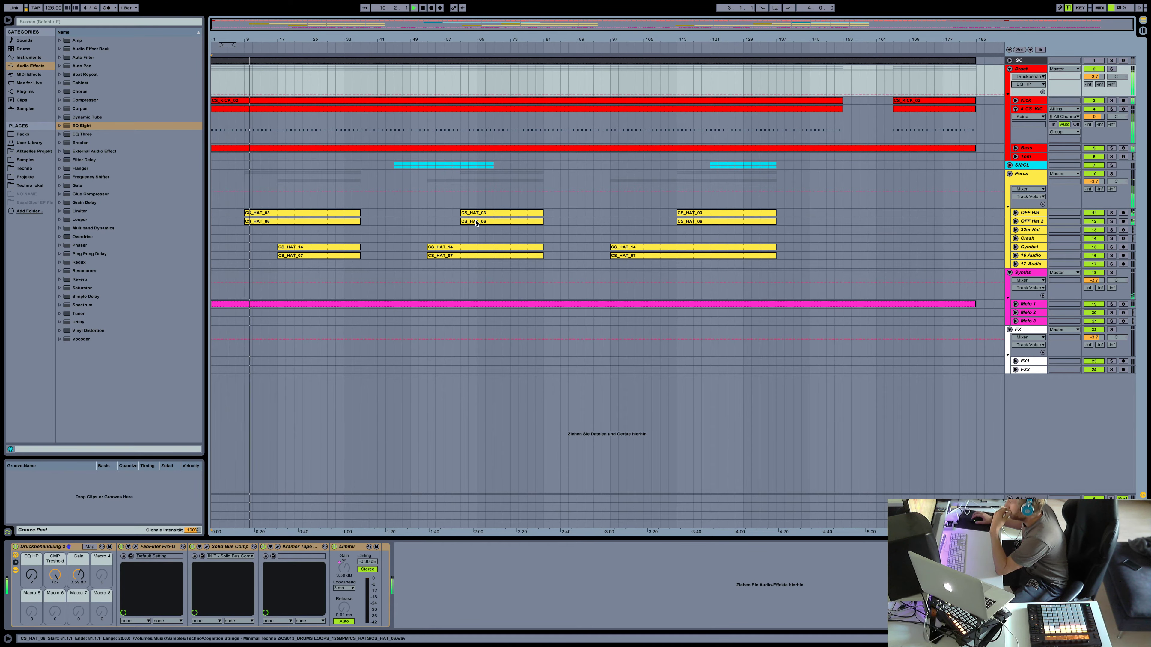
# Lower the OFF Hat and OFF Hat 2 volumes together in the session mixer, bringing OFF Hat 2 to about -8 dB.
pyautogui.press('Tab')
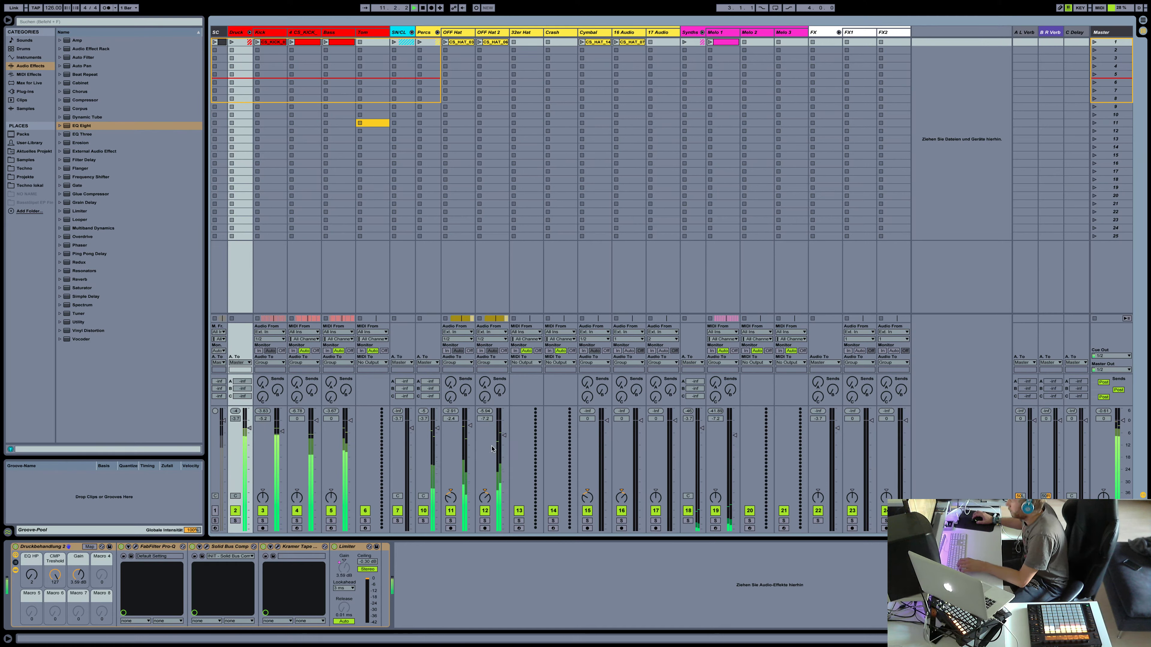
pyautogui.click(465, 36)
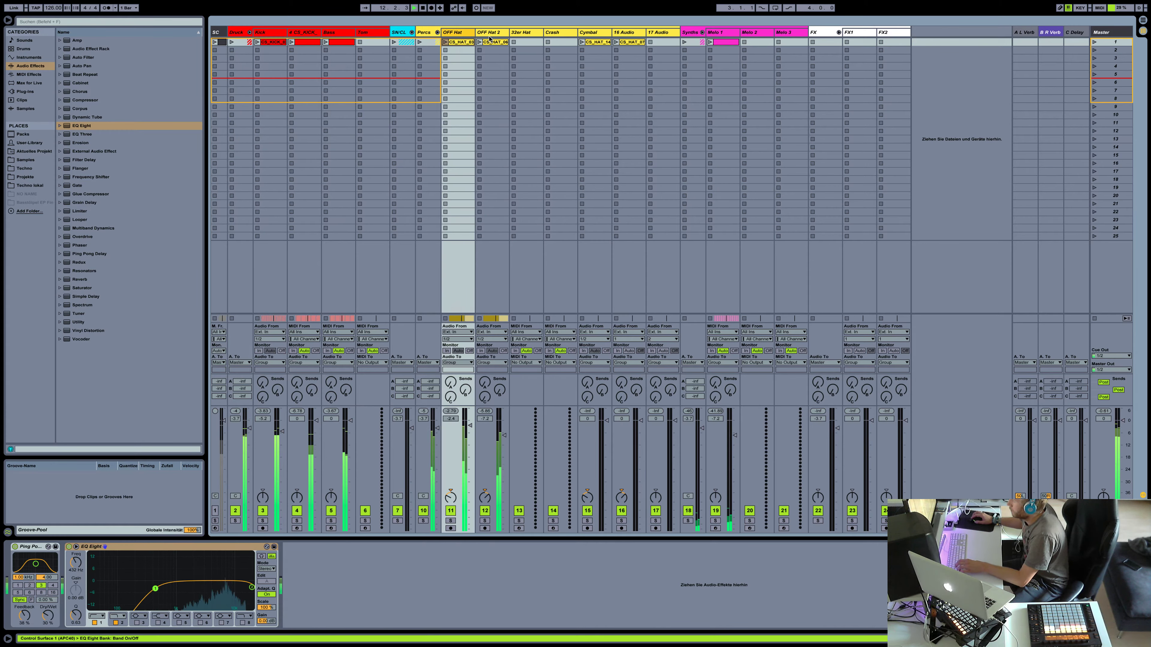
pyautogui.click(489, 57)
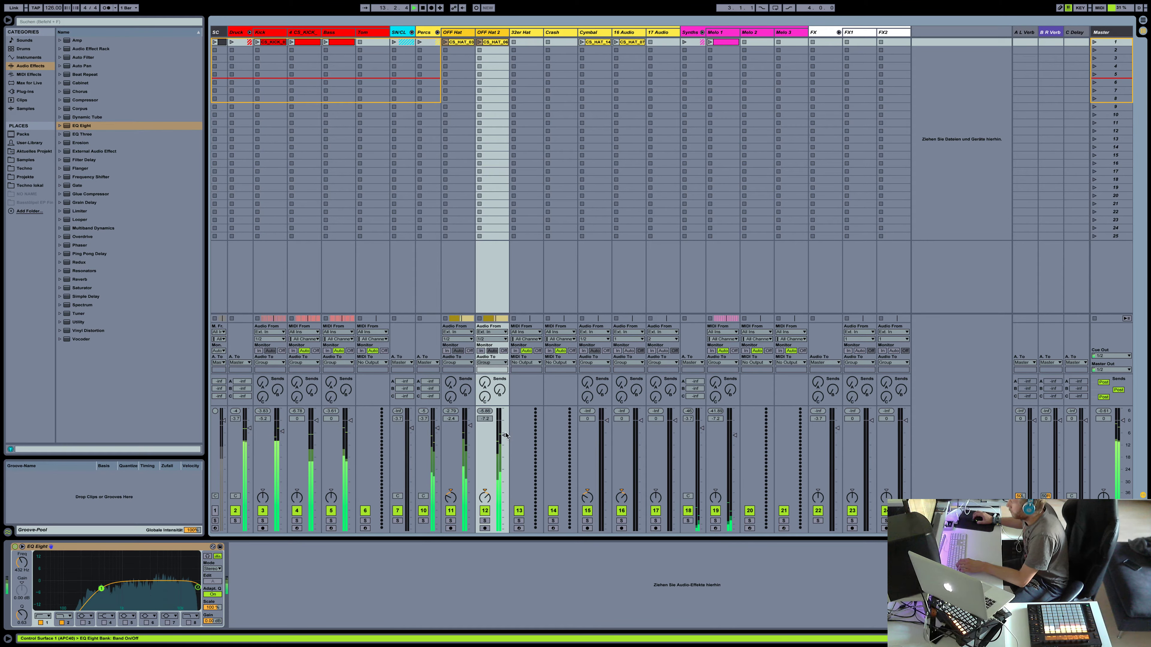
pyautogui.moveTo(503, 447); pyautogui.dragTo(504, 438)
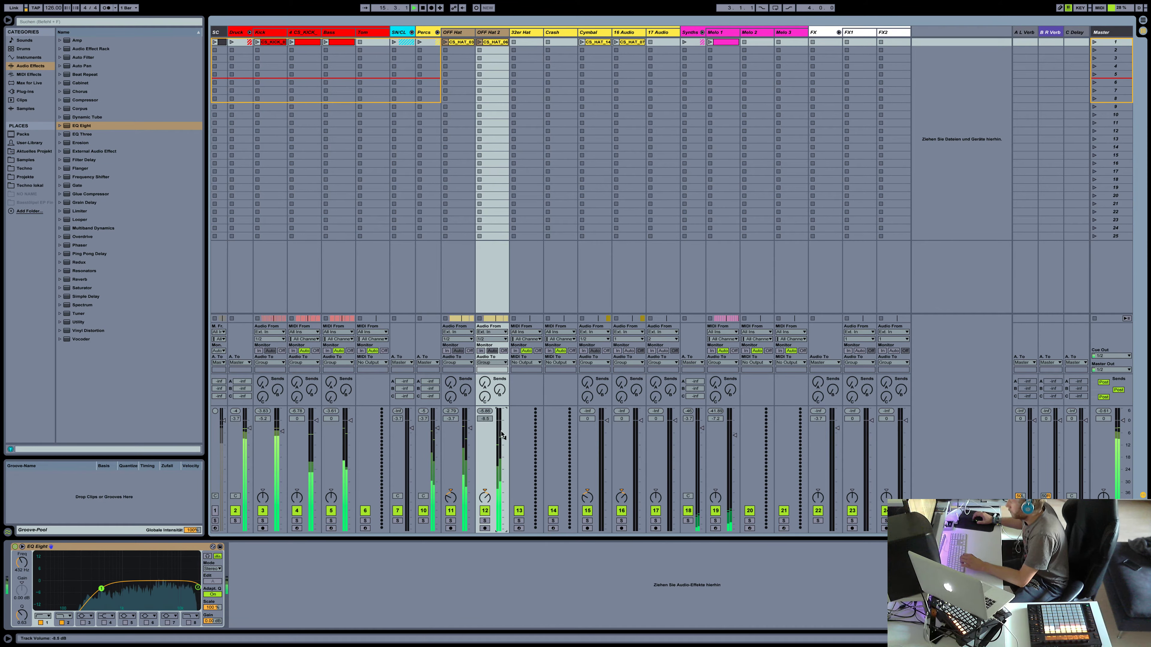
pyautogui.press('Tab')
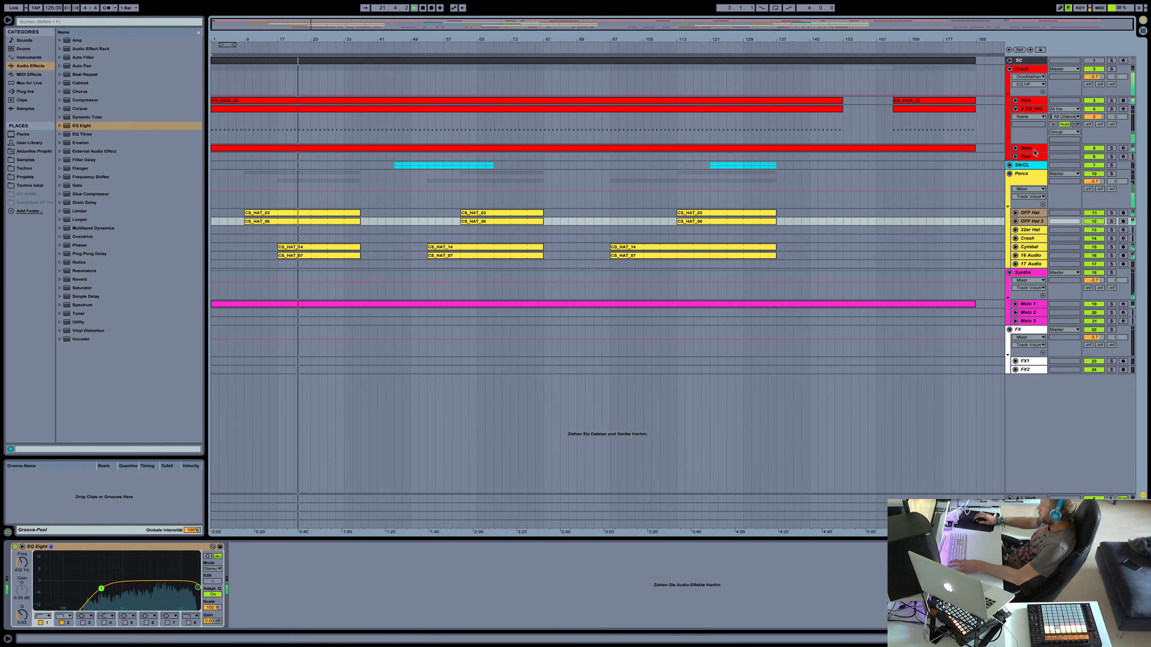
# Unfold the Bass and Melo 1 tracks in the arrangement to show their automation curves.
pyautogui.click(1016, 149)
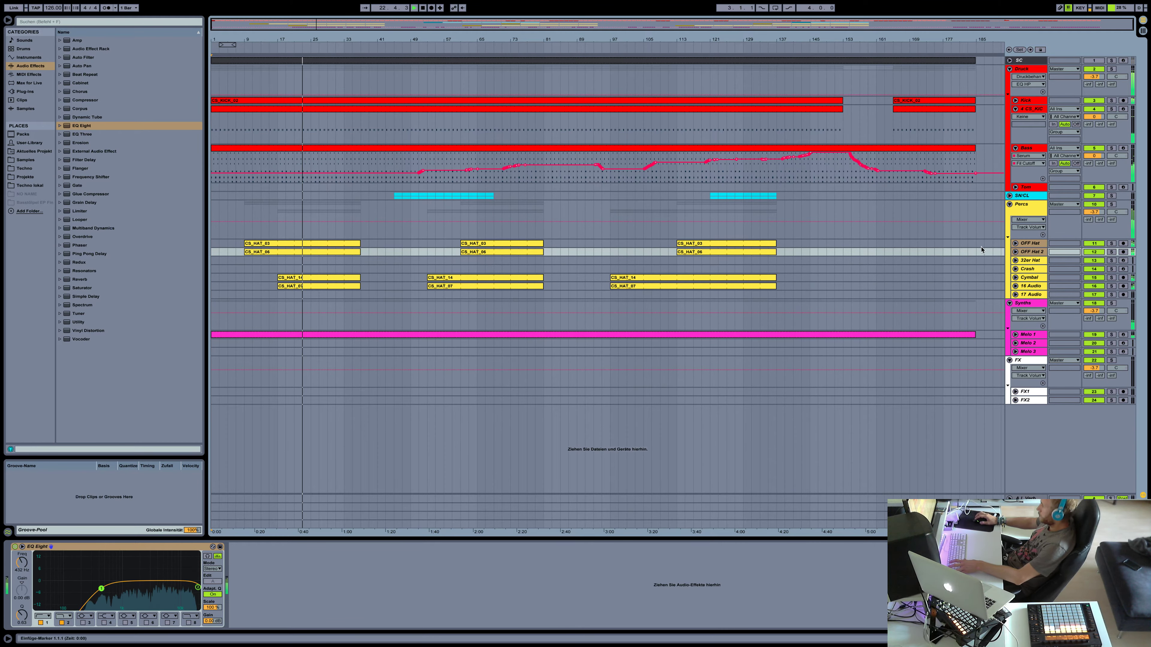
pyautogui.click(1015, 335)
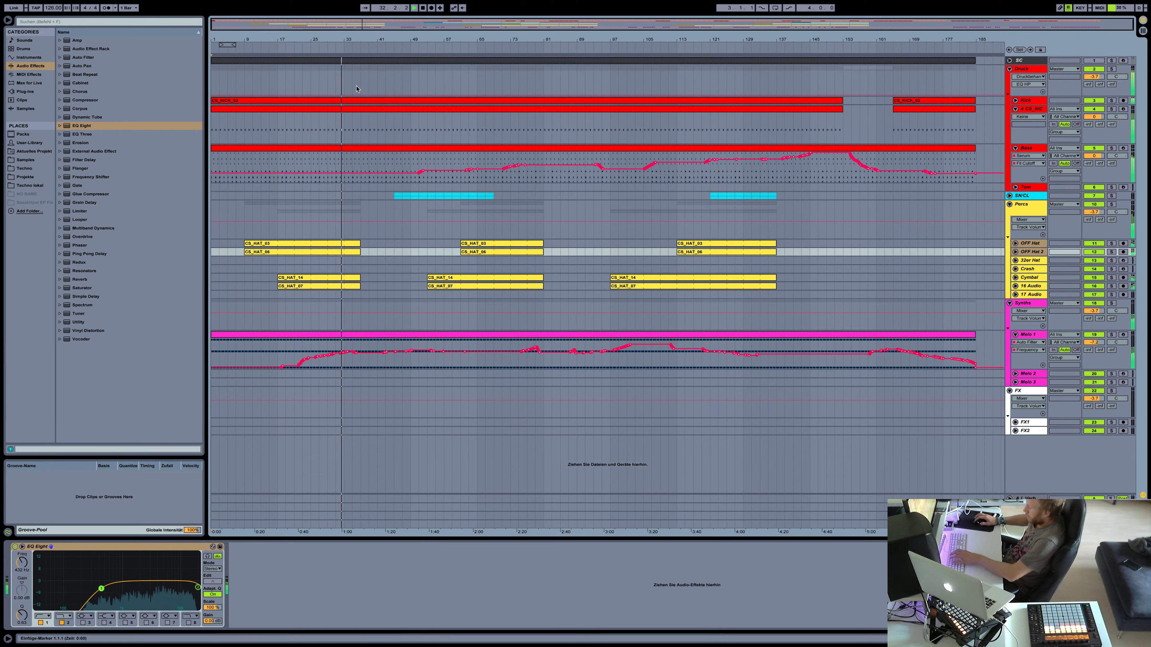
# Draw a raised block of EQ HP automation on the Druck group from bar 35 to 37, at about 30.
pyautogui.press('b')
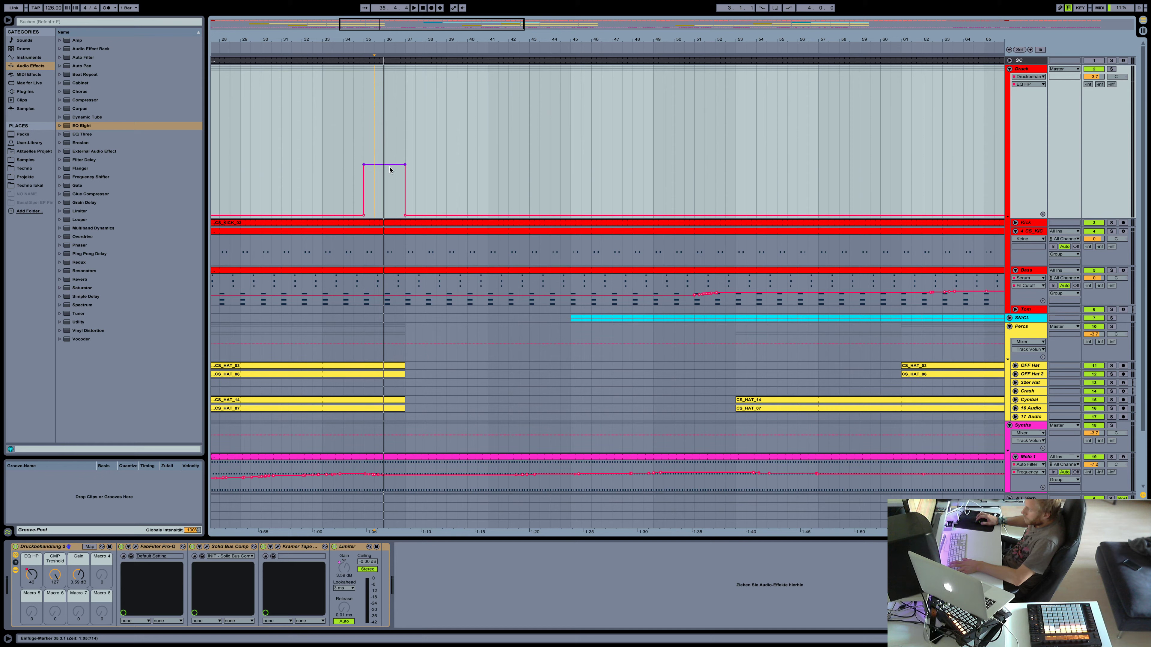
pyautogui.moveTo(384, 162); pyautogui.dragTo(384, 180)
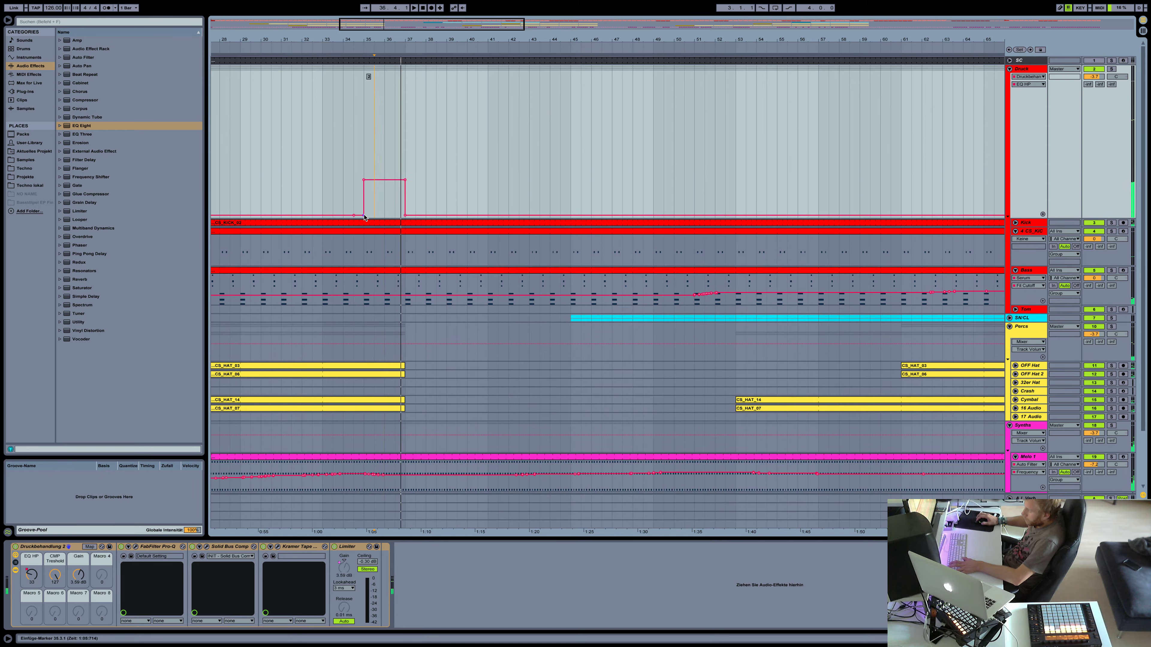
# Turn both vertical edges of the Druck group's EQ HP automation block into short ramps and play the passage from bar 36.
pyautogui.click(354, 215)
pyautogui.click(363, 215)
pyautogui.scroll(5, 395, 182)
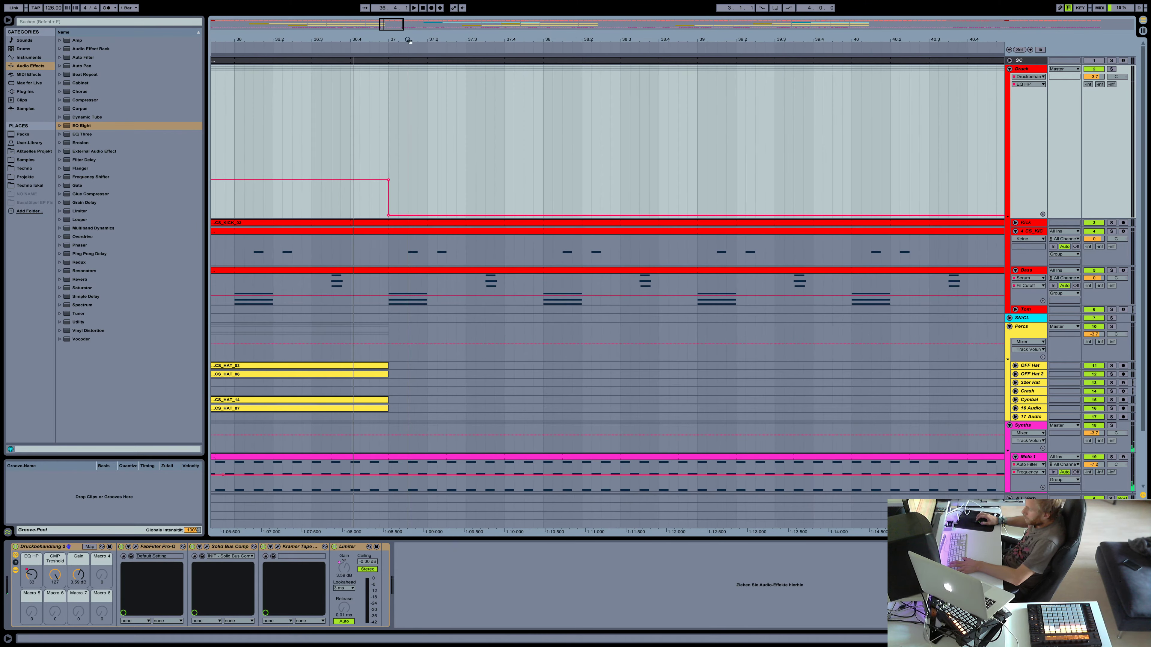
pyautogui.click(388, 180)
pyautogui.click(312, 165)
pyautogui.press('space')
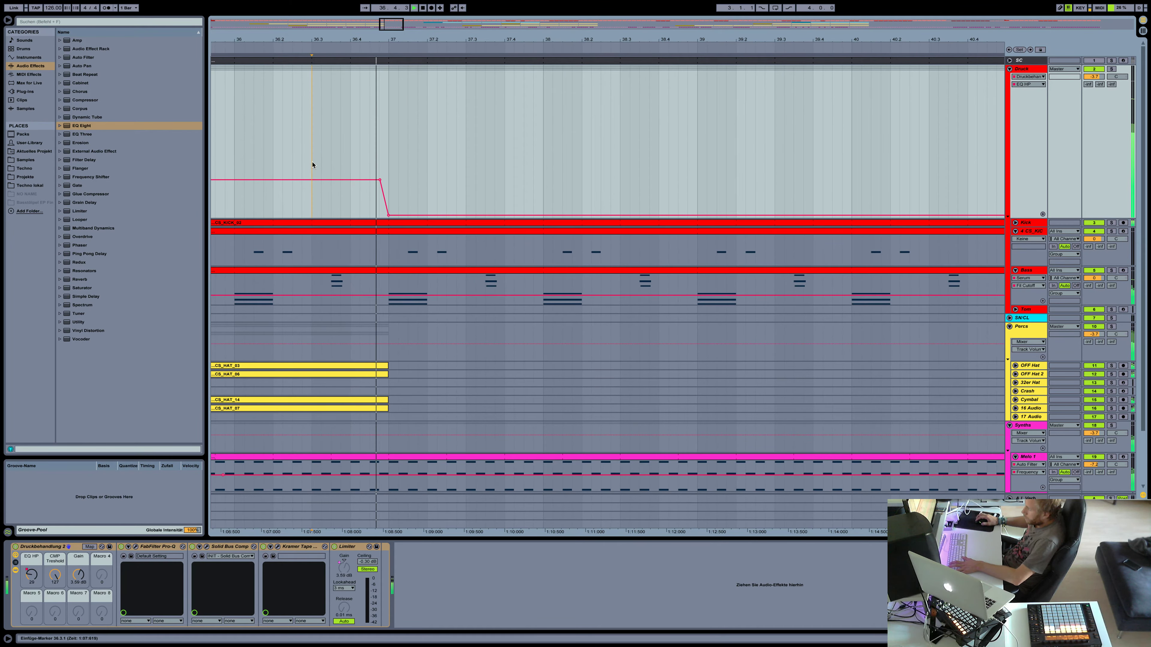
# Unfold the SN/CL group and deactivate its snare track.
pyautogui.moveTo(391, 25); pyautogui.dragTo(356, 29)
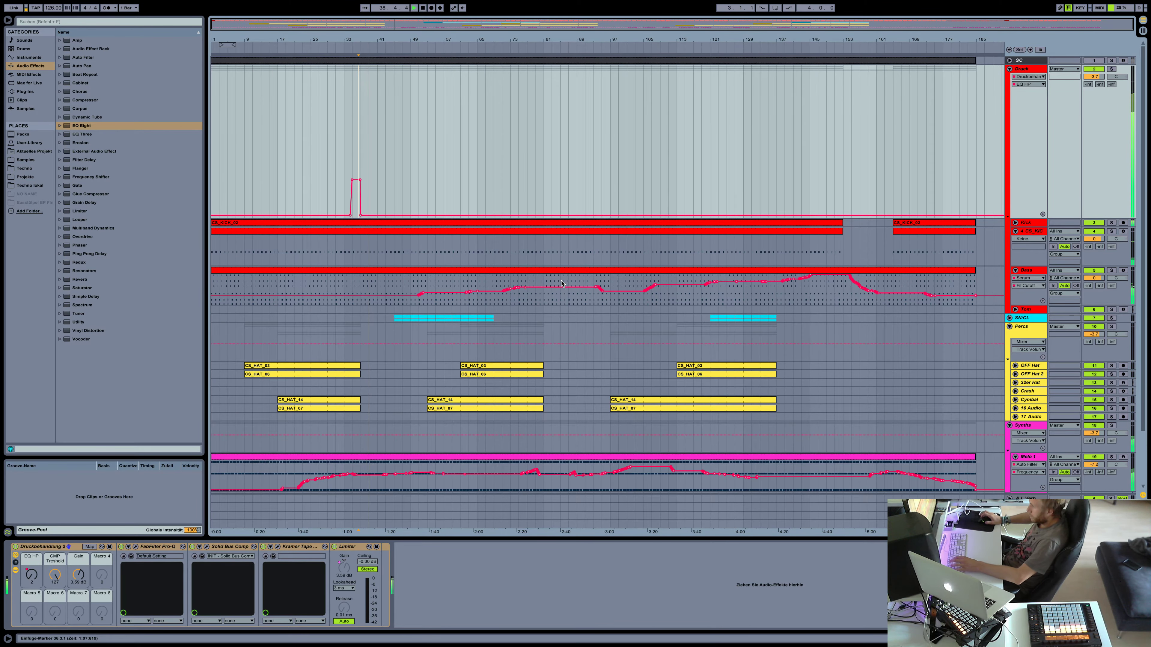
pyautogui.scroll(-3, 561, 283)
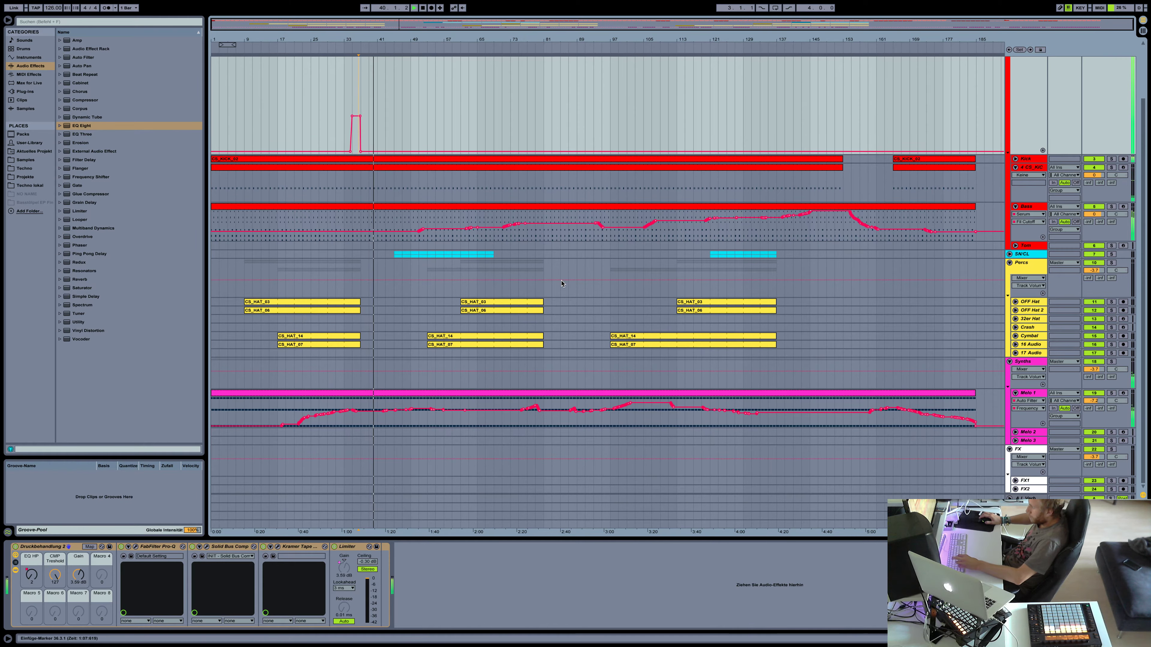
pyautogui.click(561, 280)
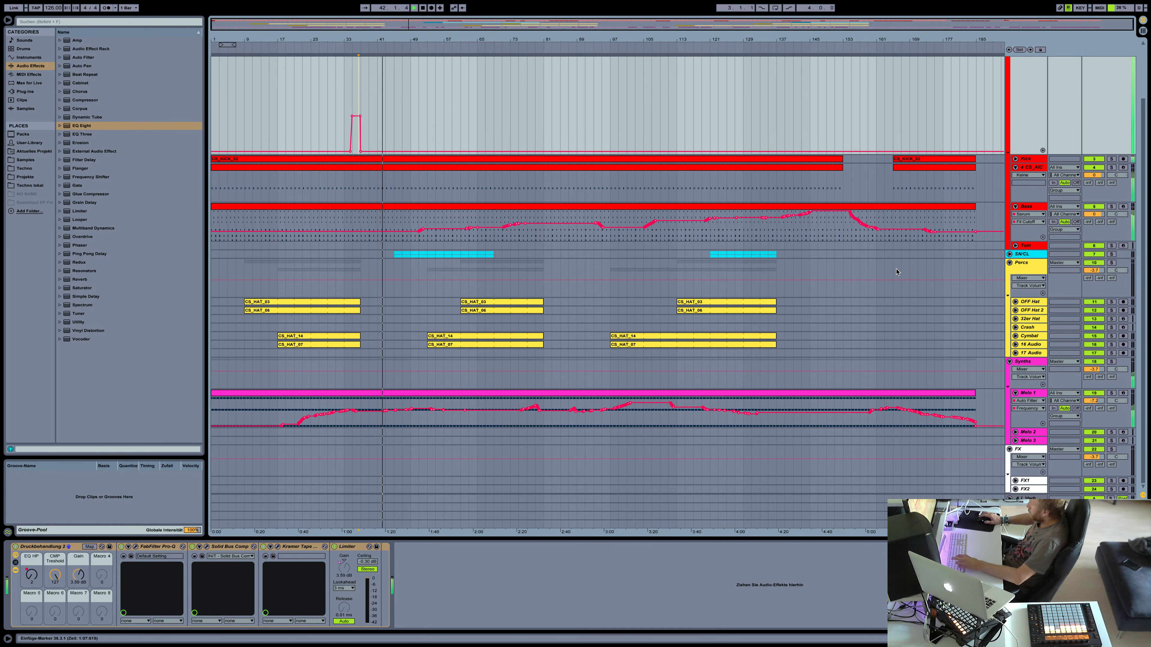
pyautogui.scroll(3, 896, 272)
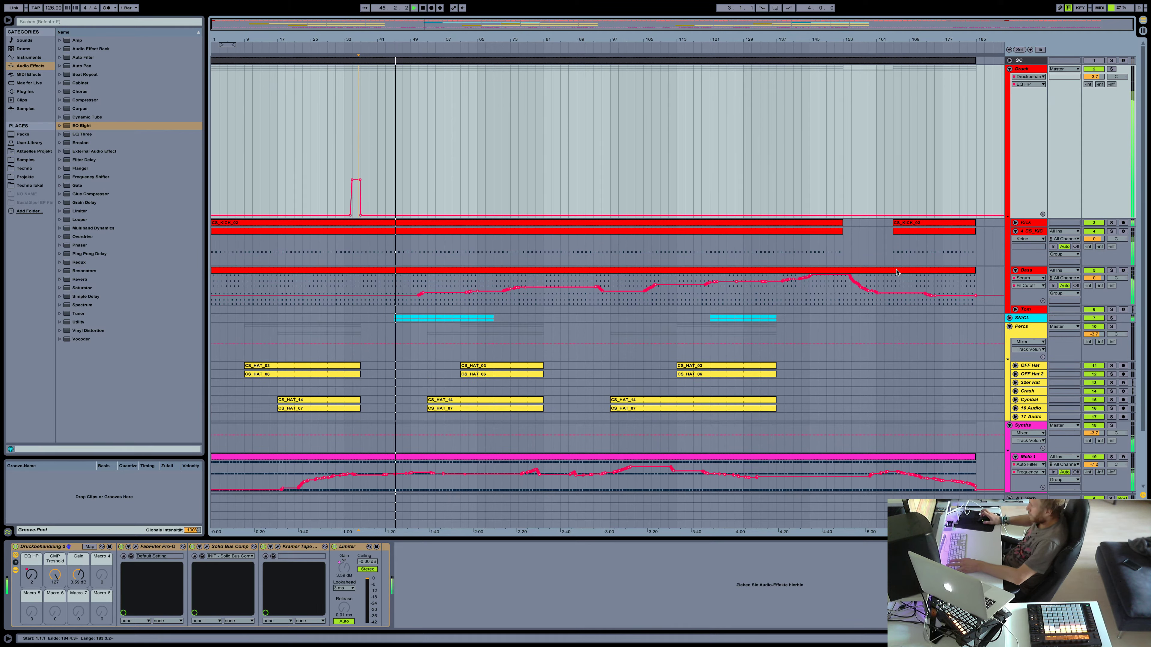
pyautogui.click(1036, 319)
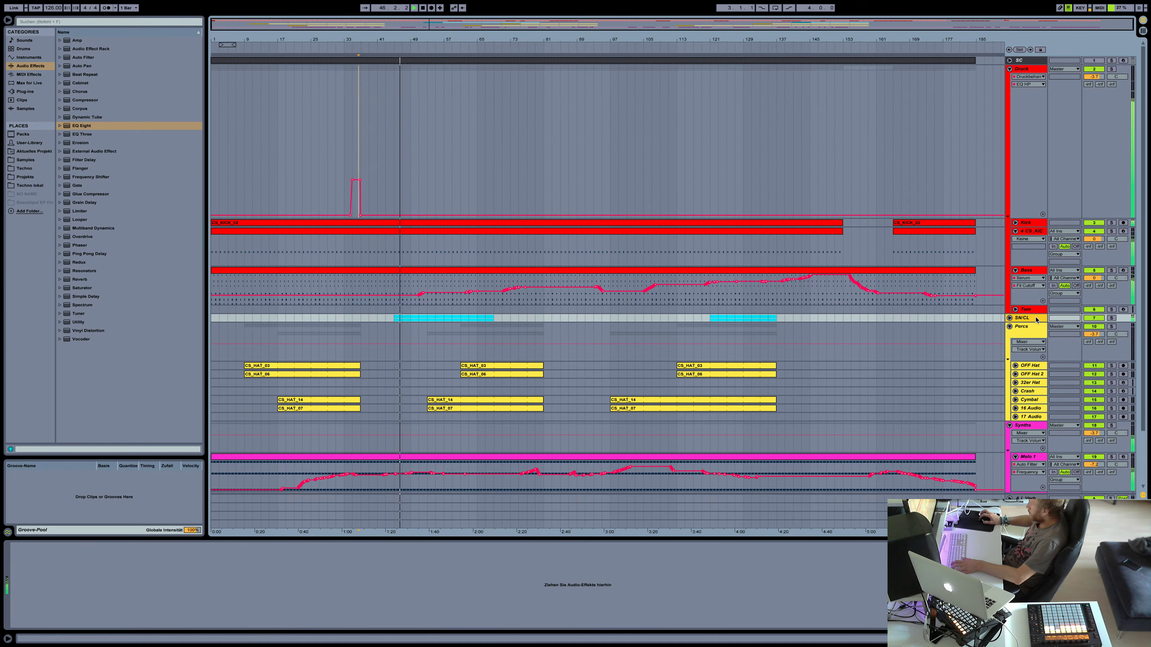
pyautogui.click(1009, 319)
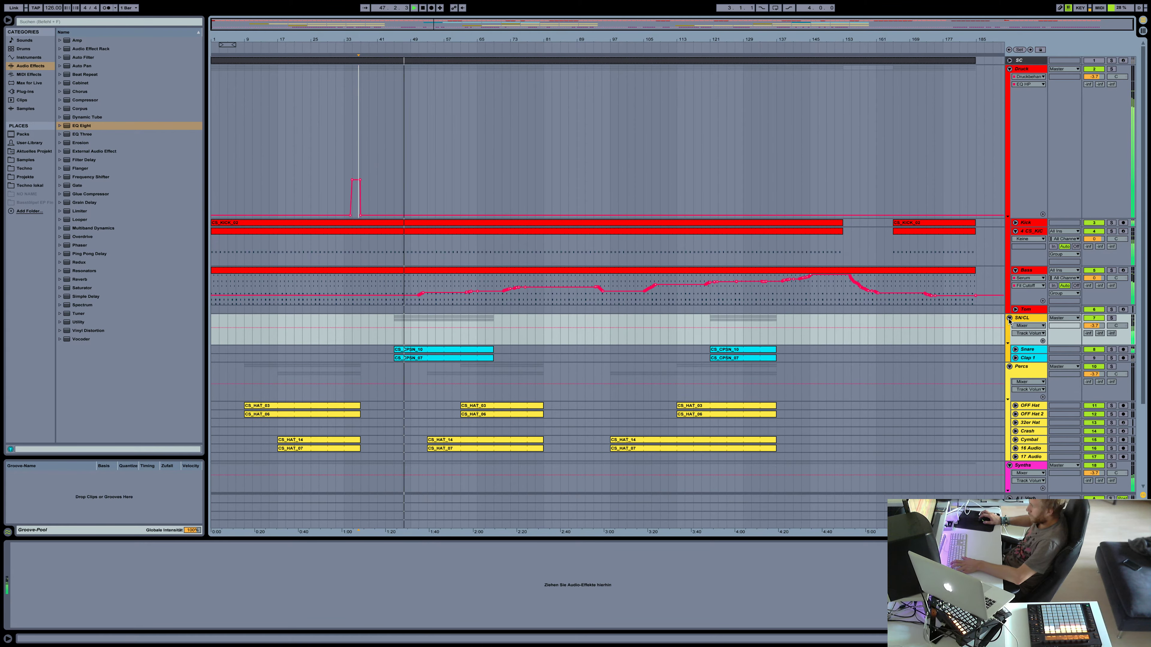
pyautogui.click(1102, 352)
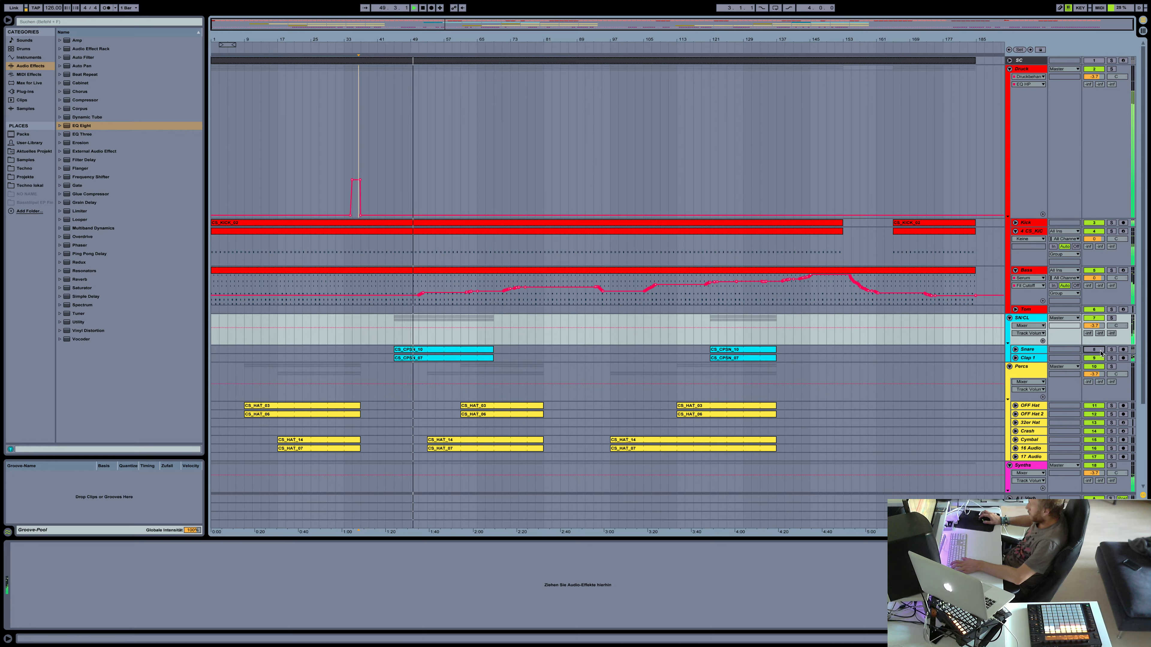
# Reactivate the snare track and move the upper band of its EQ Eight to a higher frequency.
pyautogui.click(1098, 352)
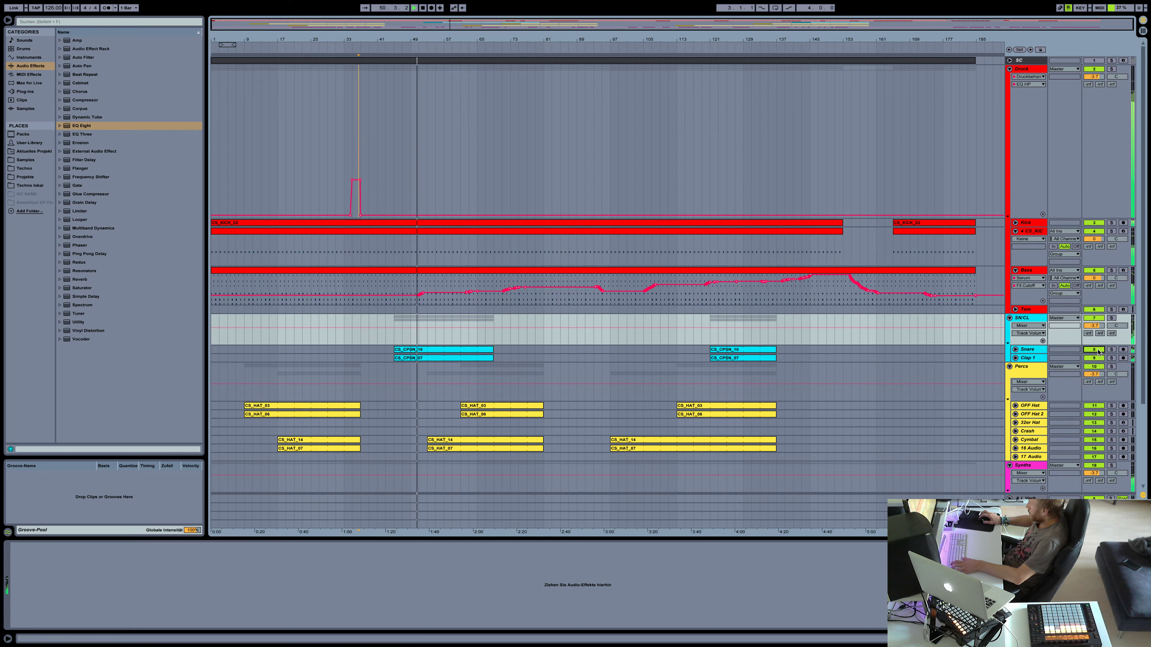
pyautogui.click(1029, 349)
pyautogui.moveTo(91, 581); pyautogui.dragTo(153, 583)
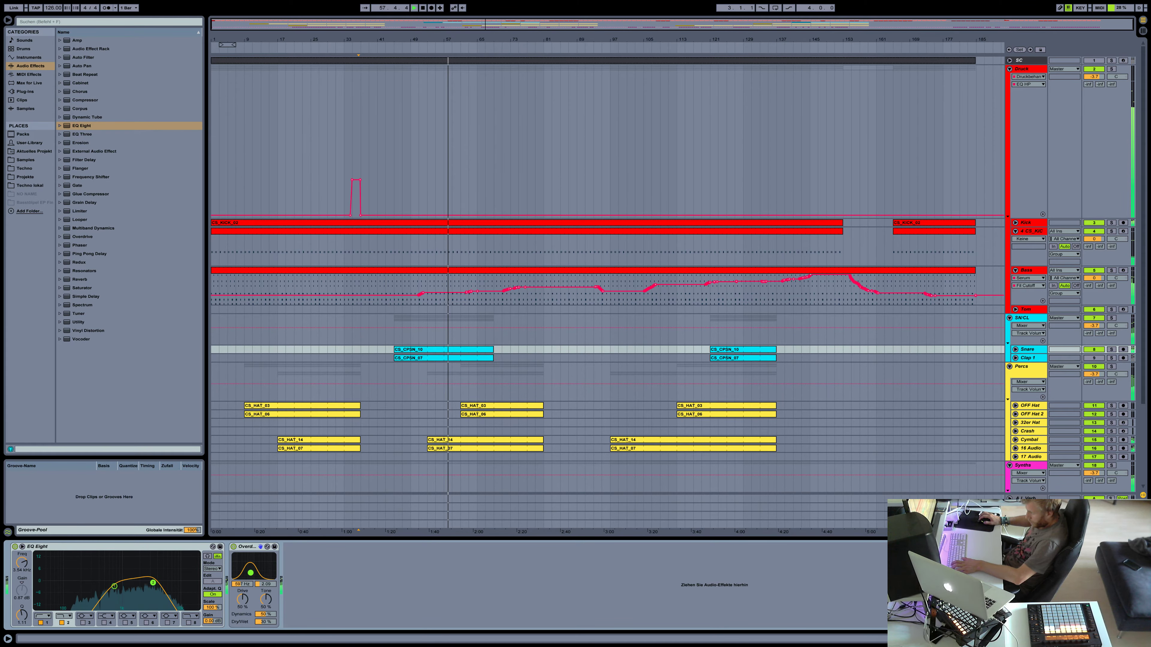
# Raise the Snare track's volume slightly in the session mixer and return to the arrangement.
pyautogui.press('Tab')
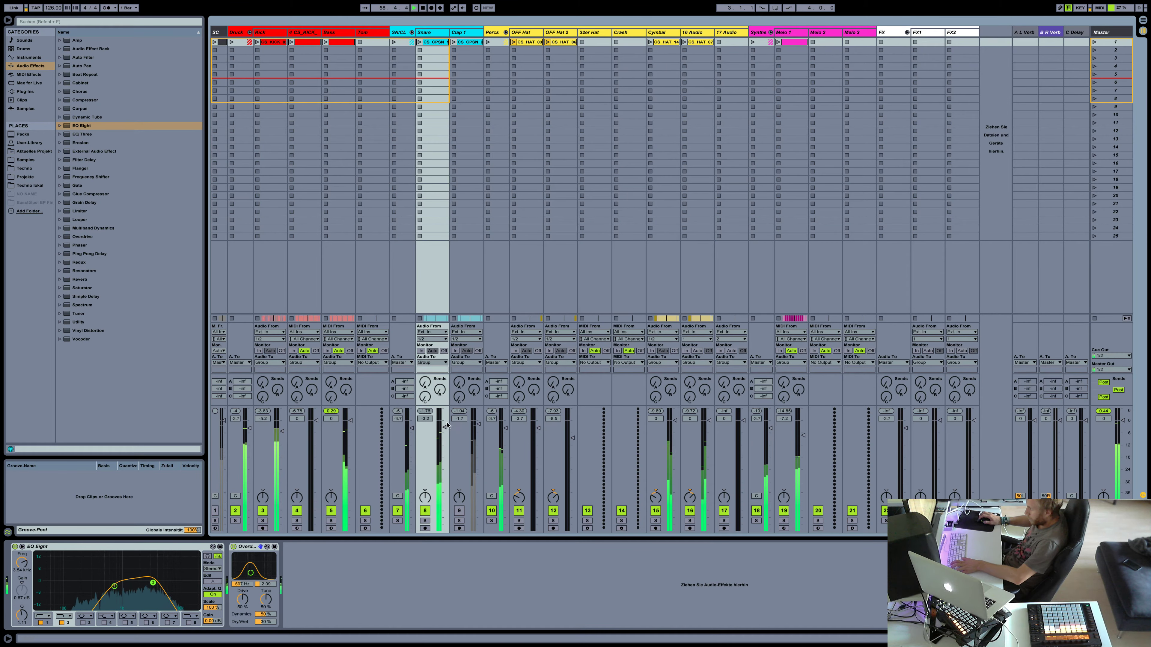
pyautogui.moveTo(444, 424); pyautogui.dragTo(445, 423)
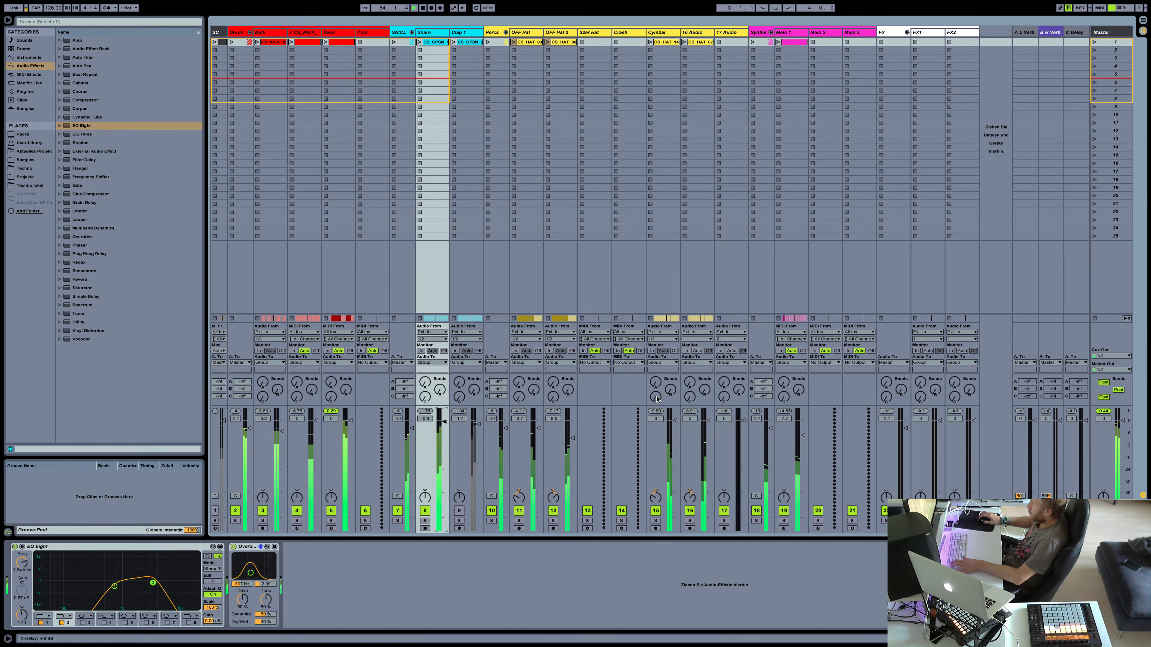
pyautogui.press('Tab')
pyautogui.scroll(-4, 657, 399)
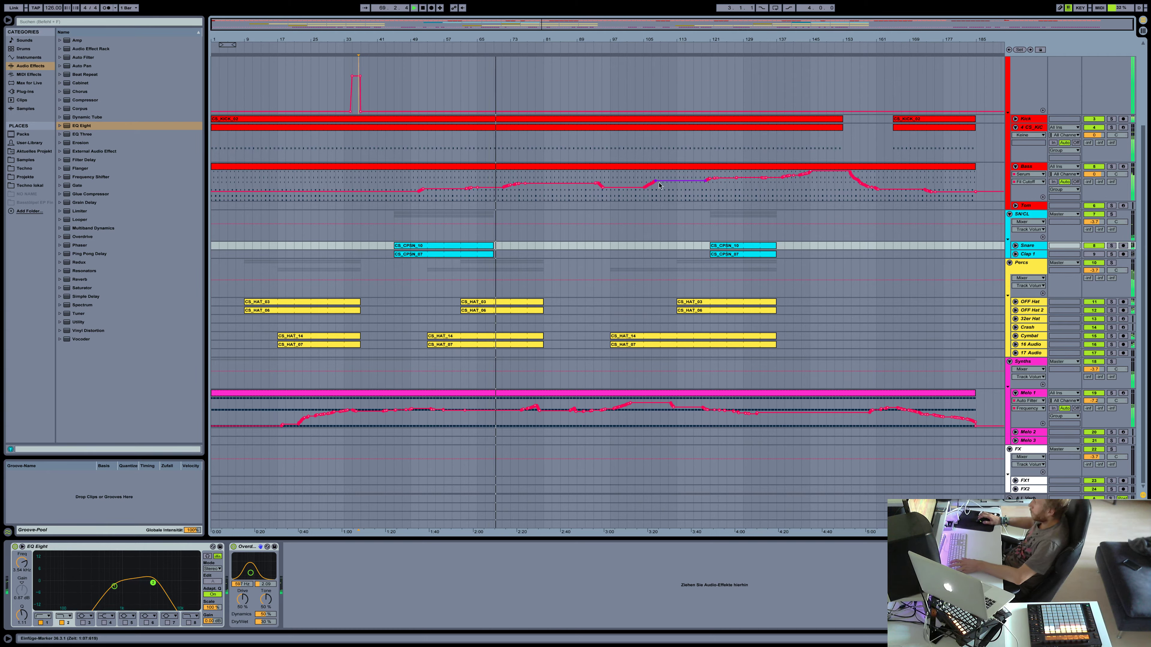
pyautogui.click(545, 198)
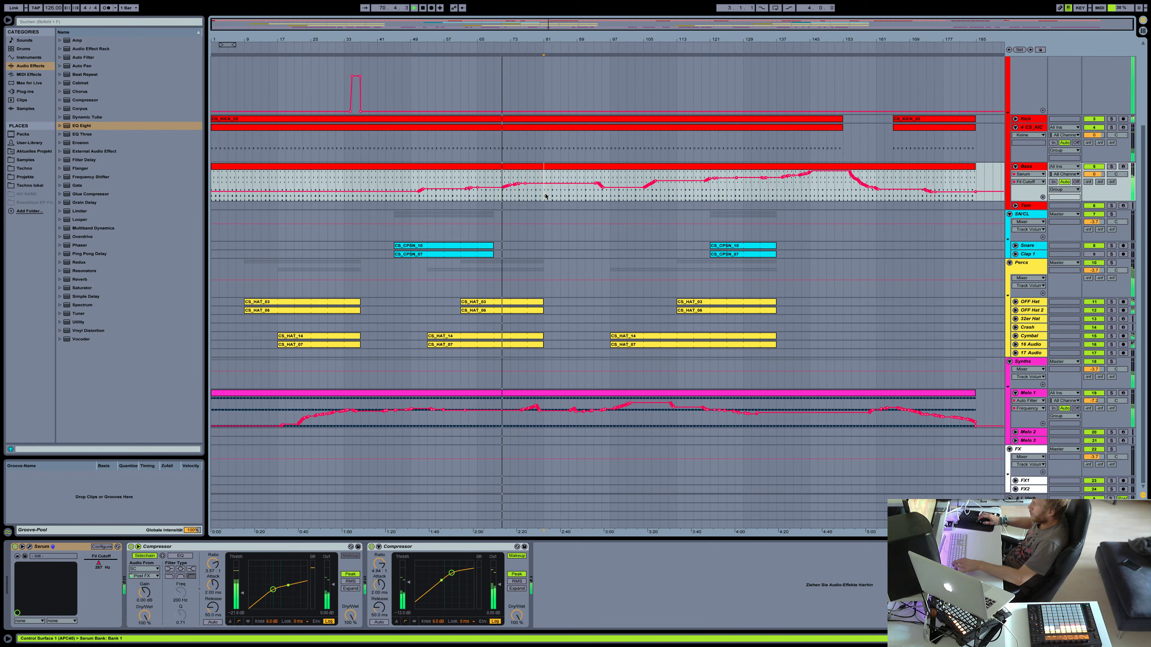
pyautogui.press('super+s')
pyautogui.click(785, 410)
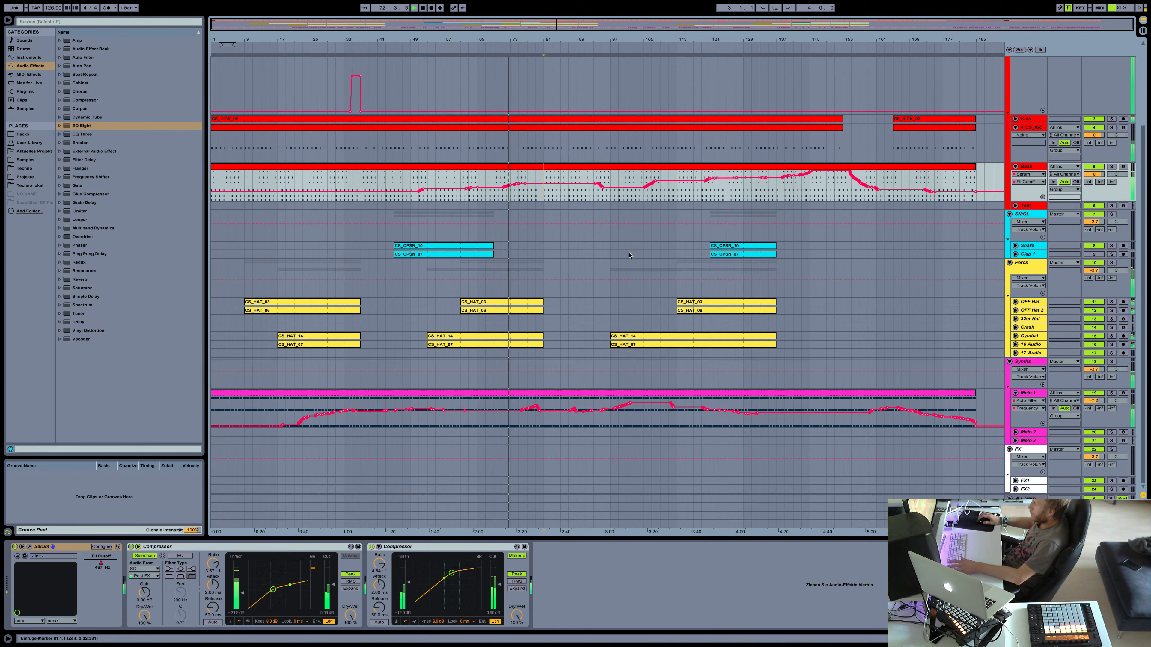
# Stop playback and save the Live Set in the Projekte folder, named with the artist's name followed by "- A Dub Track".
pyautogui.press('space')
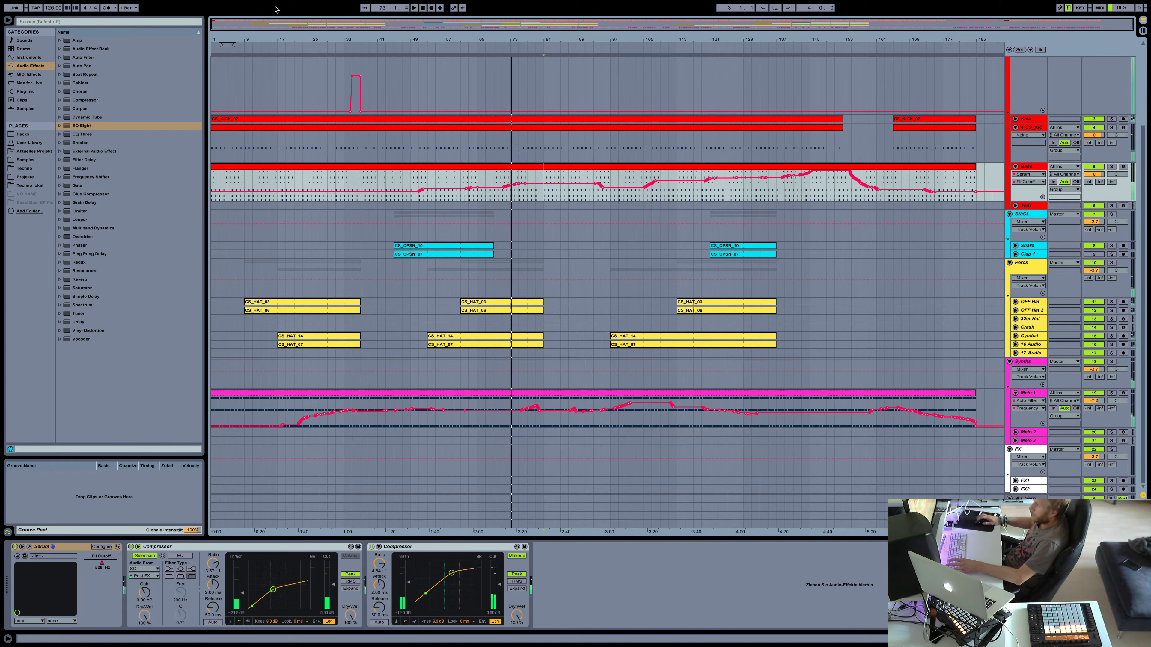
pyautogui.moveTo(275, 2)
pyautogui.click(53, 5)
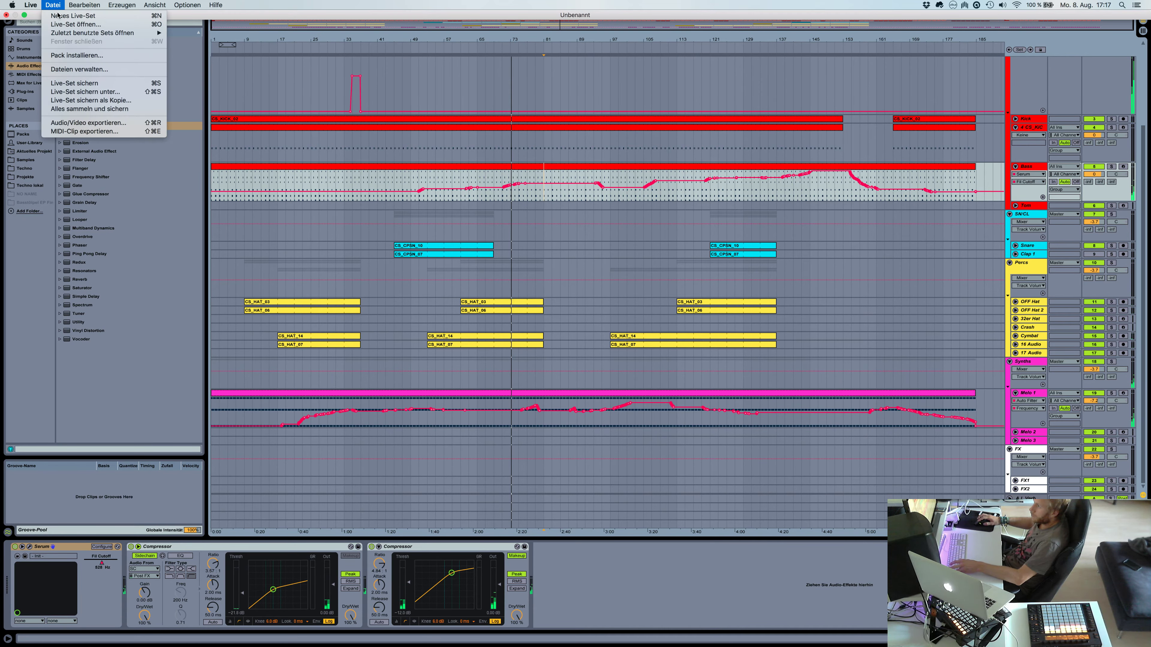
pyautogui.click(88, 93)
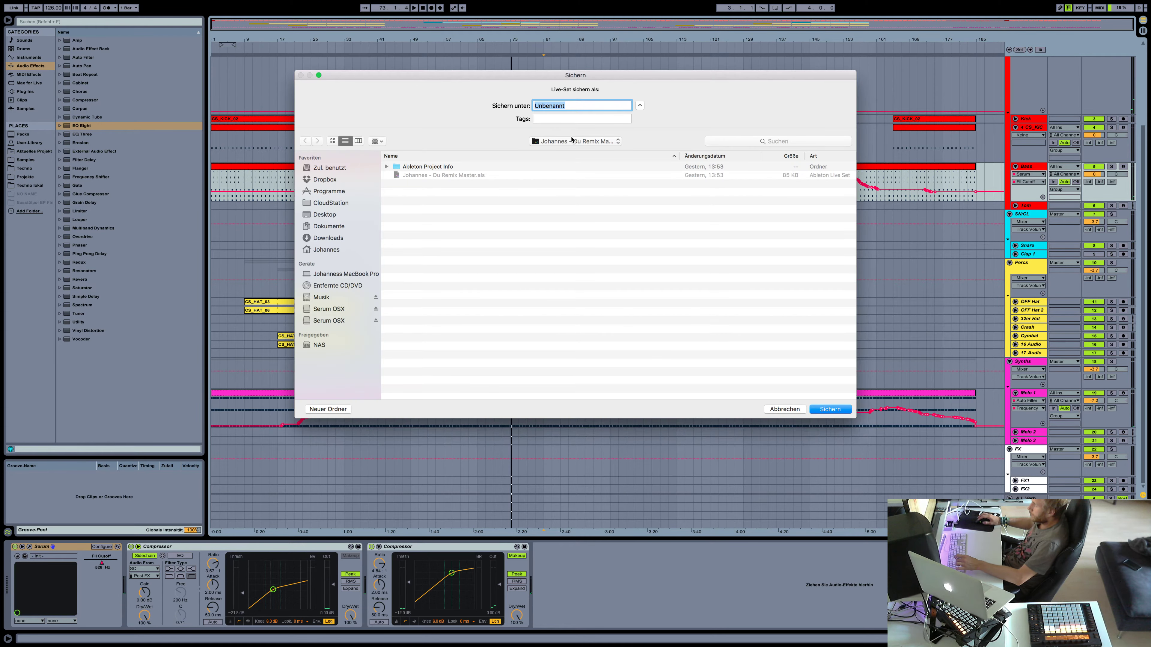
pyautogui.click(573, 140)
pyautogui.click(570, 150)
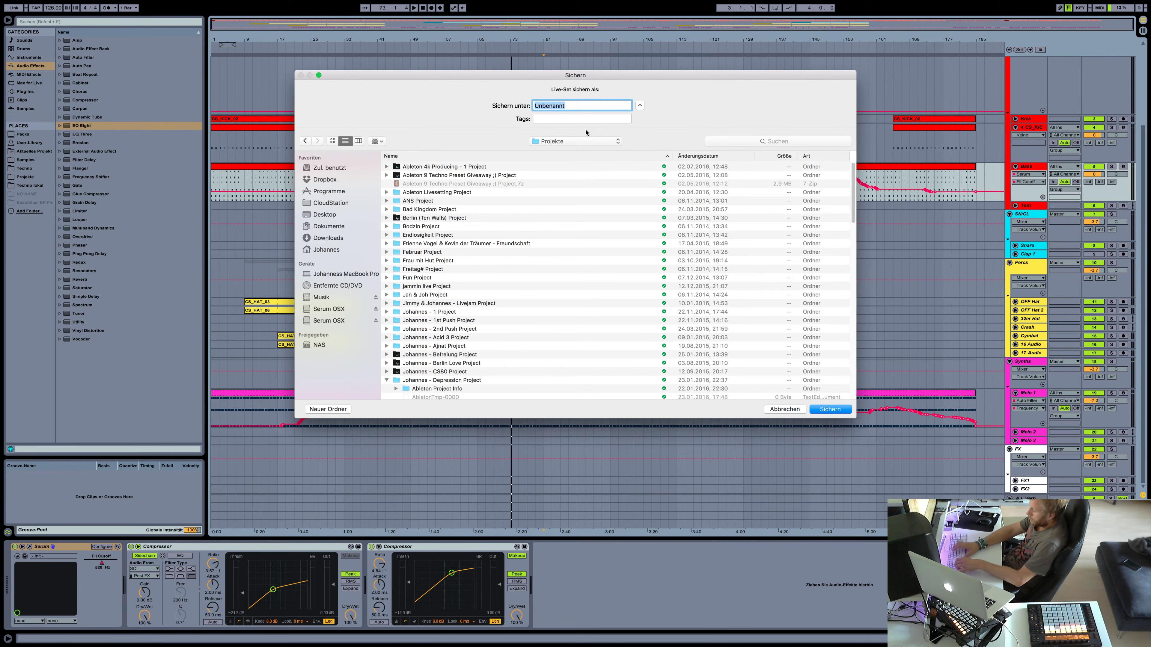
pyautogui.write('Johann')
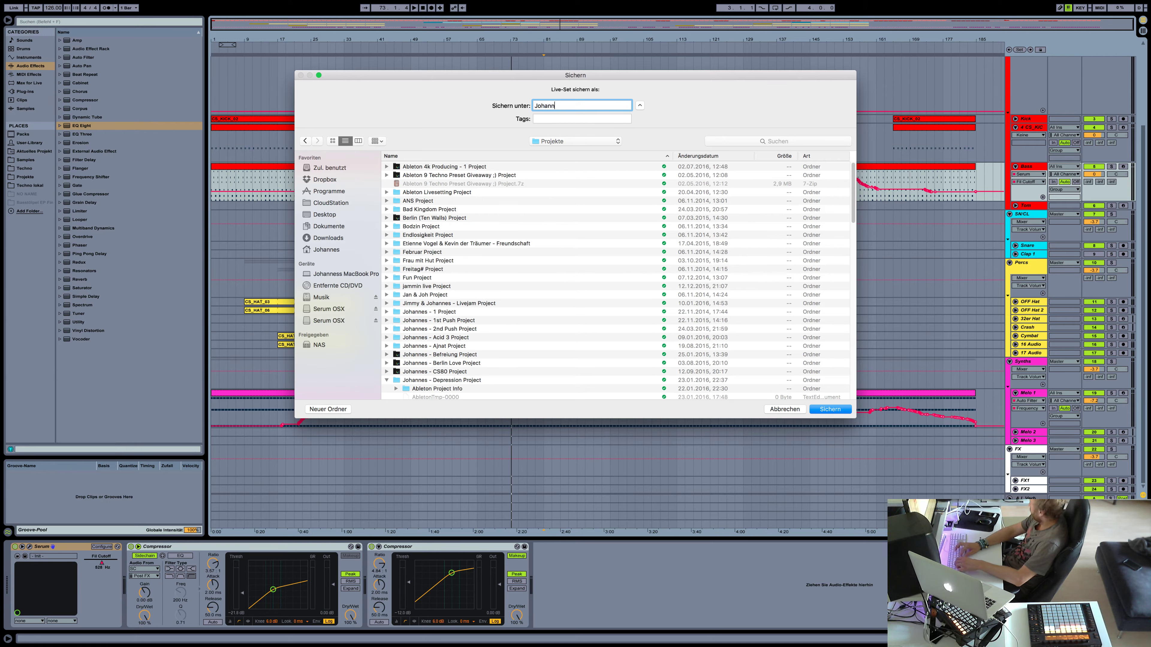
pyautogui.write('es - ')
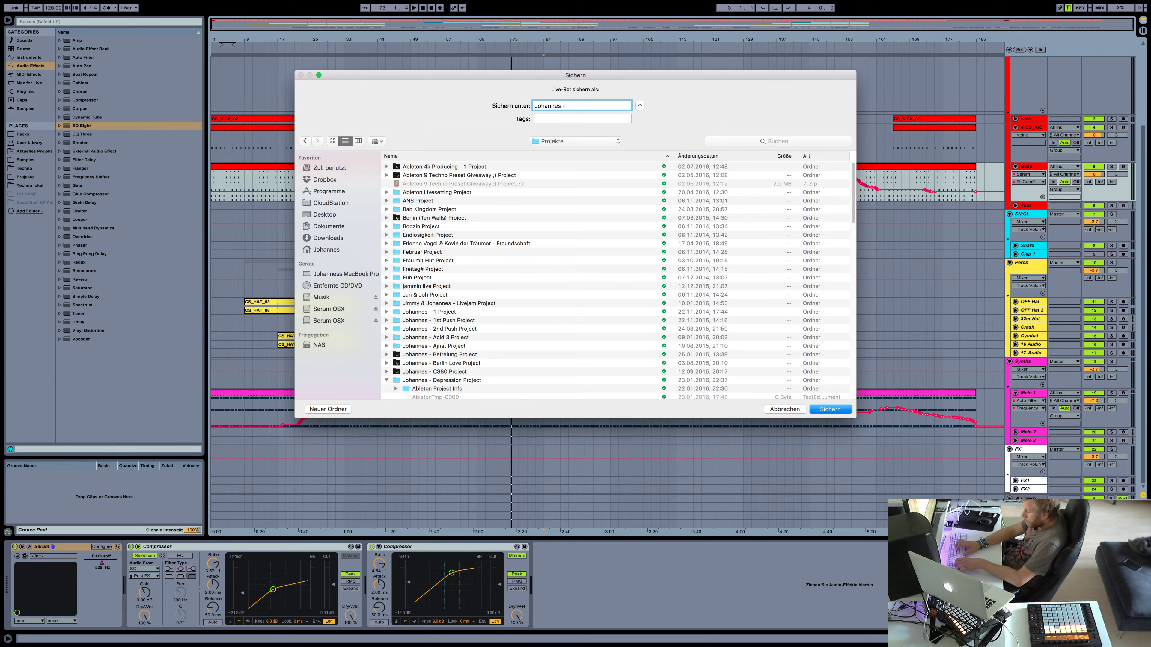
pyautogui.write('A D')
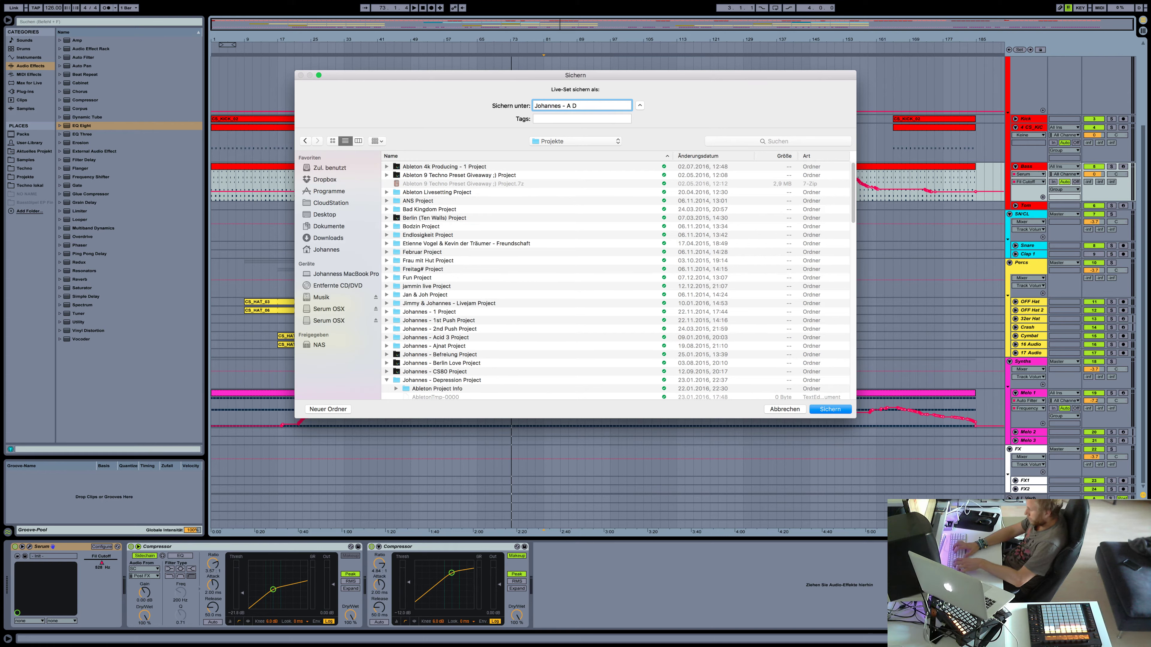
pyautogui.write('ub Tra')
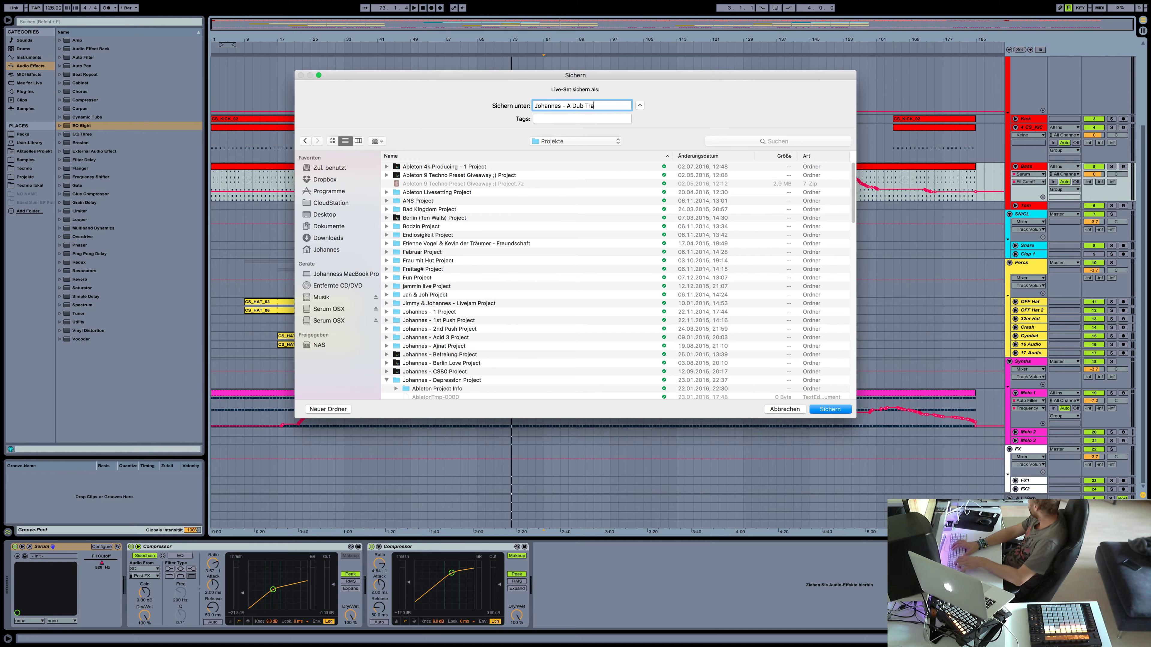
pyautogui.write('ck')
pyautogui.press('Return')
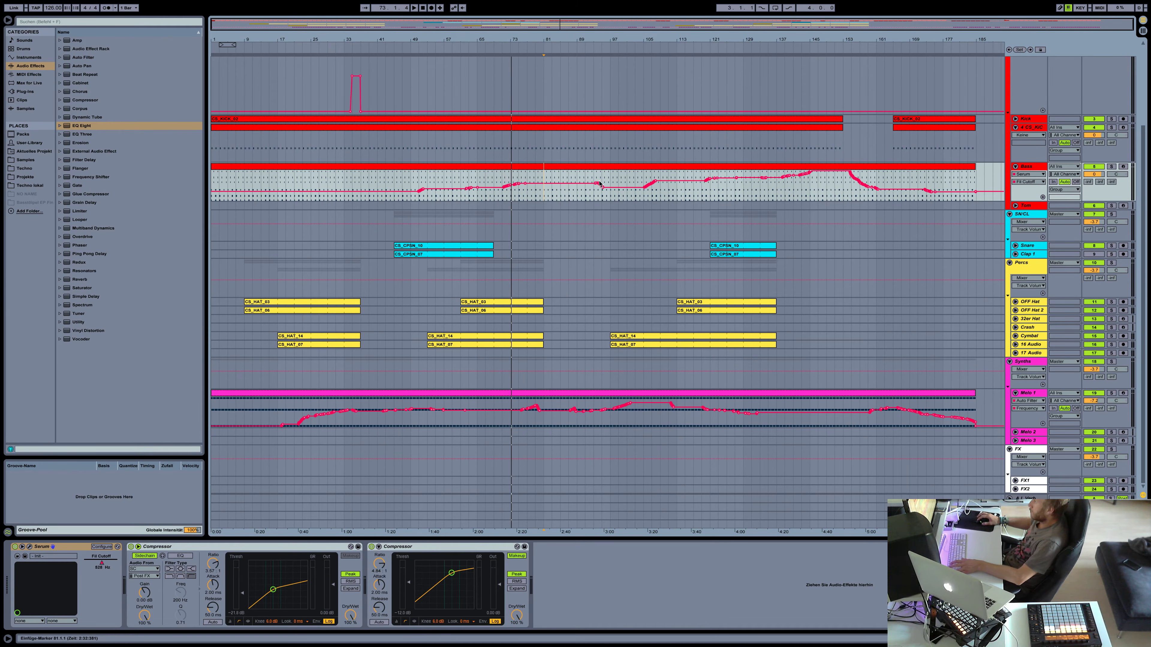
# Split the Bass clip at bar 81, separating the section from there to the clip's end.
pyautogui.rightClick(544, 195)
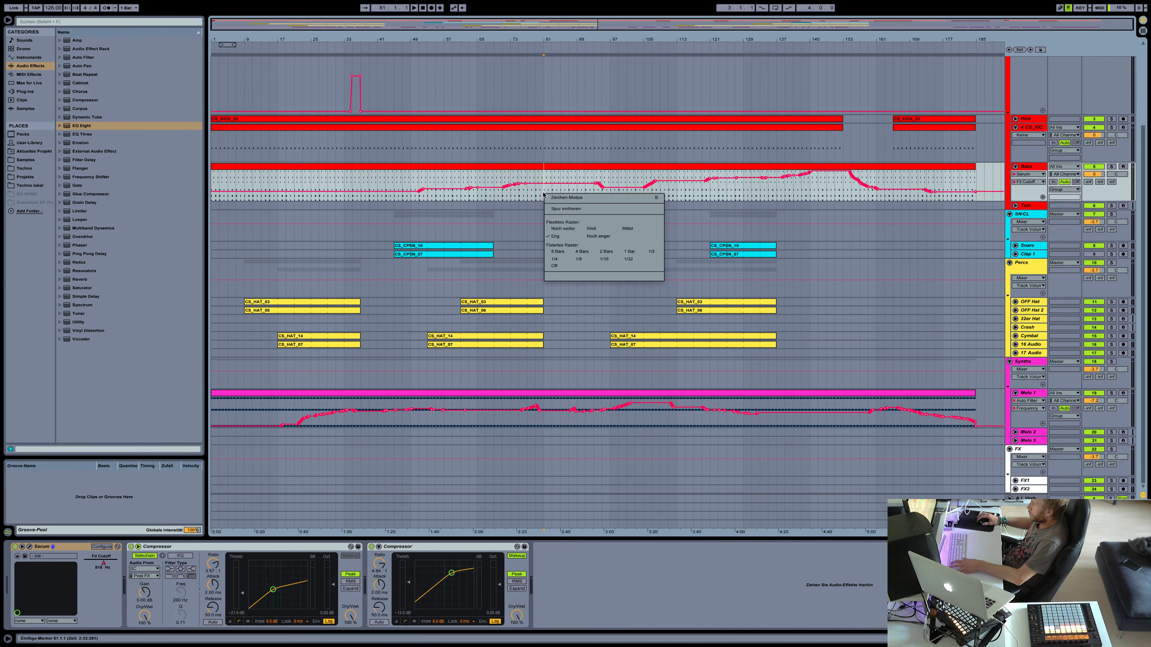
pyautogui.rightClick(544, 169)
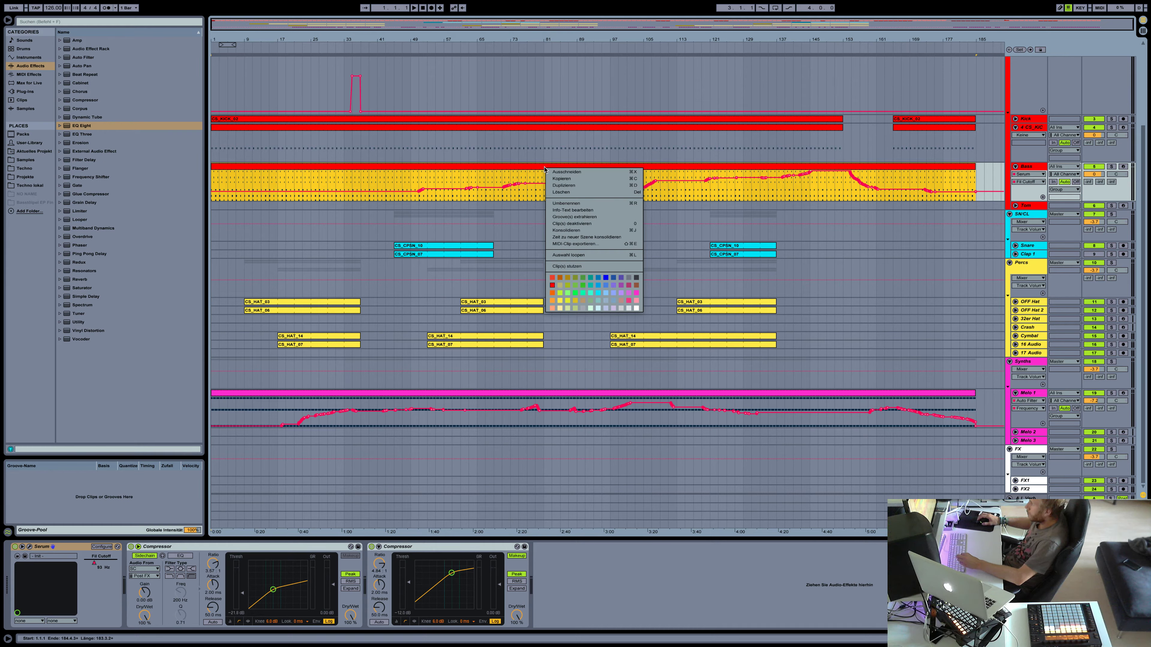
pyautogui.press('Escape')
pyautogui.moveTo(546, 168); pyautogui.dragTo(852, 184)
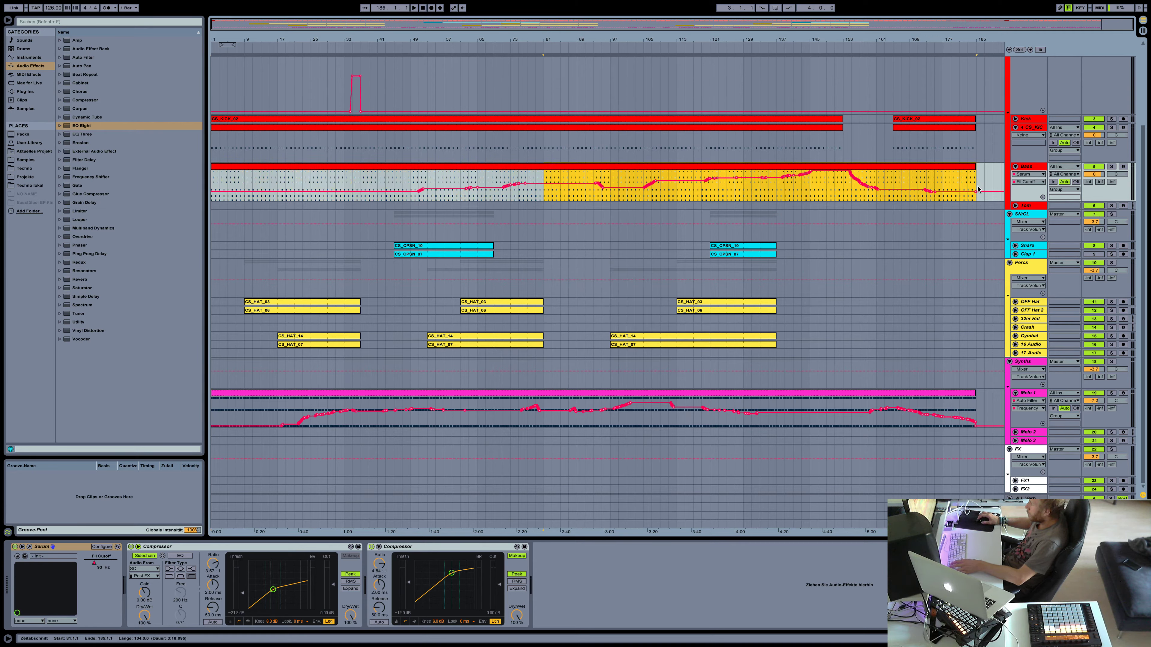
pyautogui.click(568, 177)
pyautogui.click(640, 169)
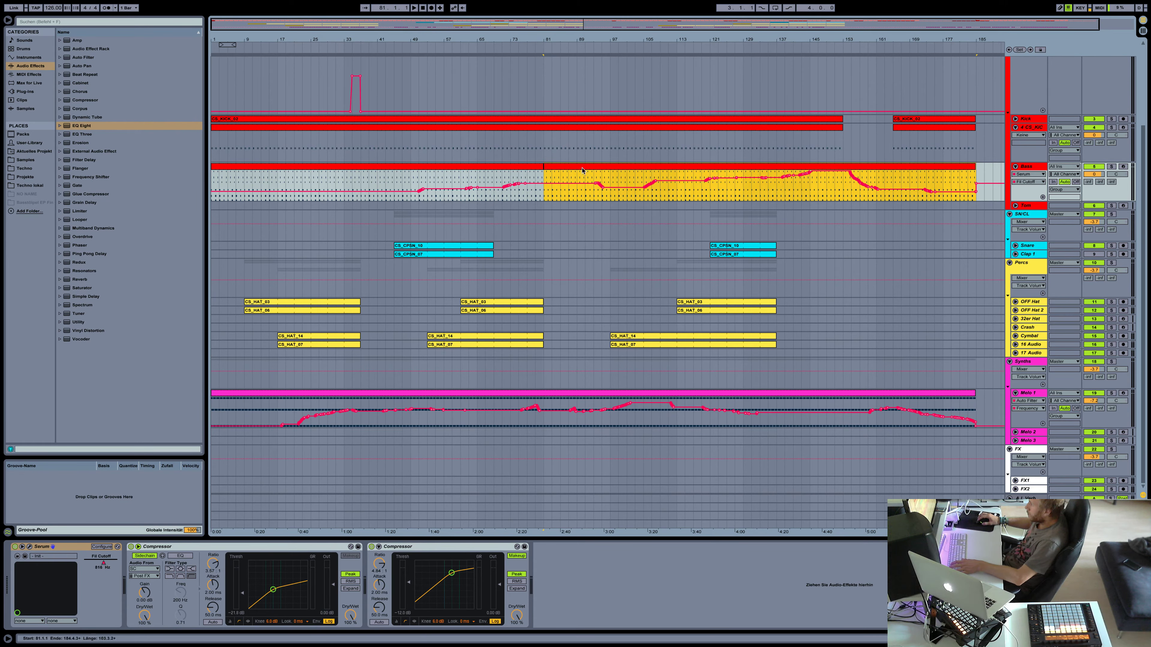
# Play the arrangement briefly from bar 77 and stop it.
pyautogui.click(529, 178)
pyautogui.press('space')
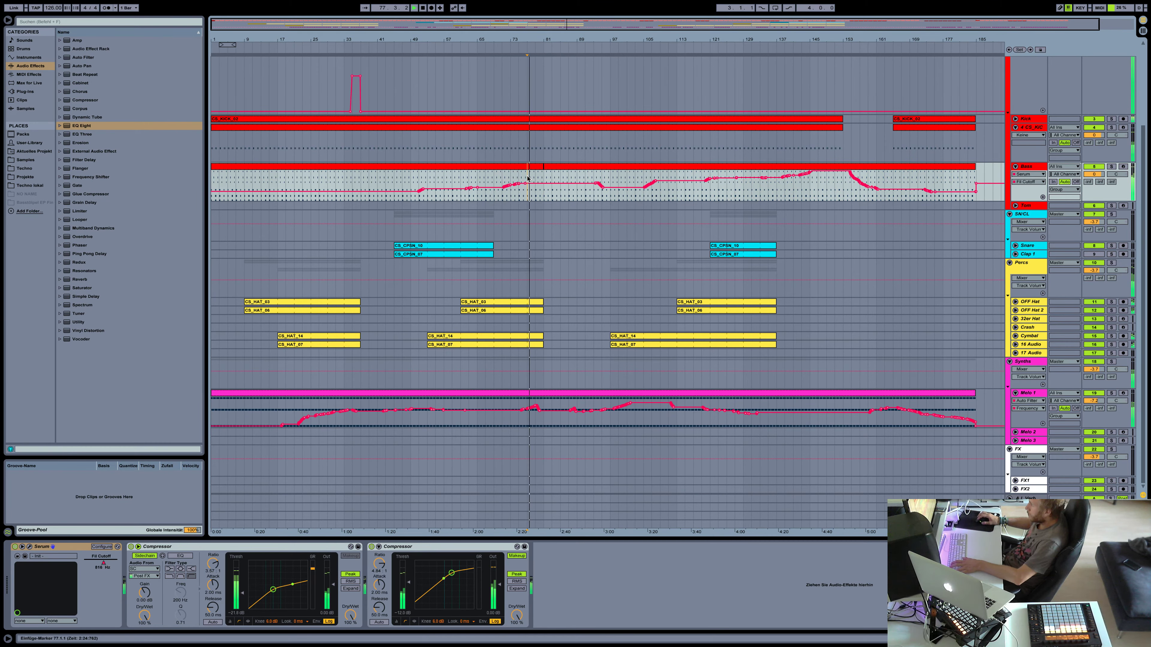
pyautogui.press('space')
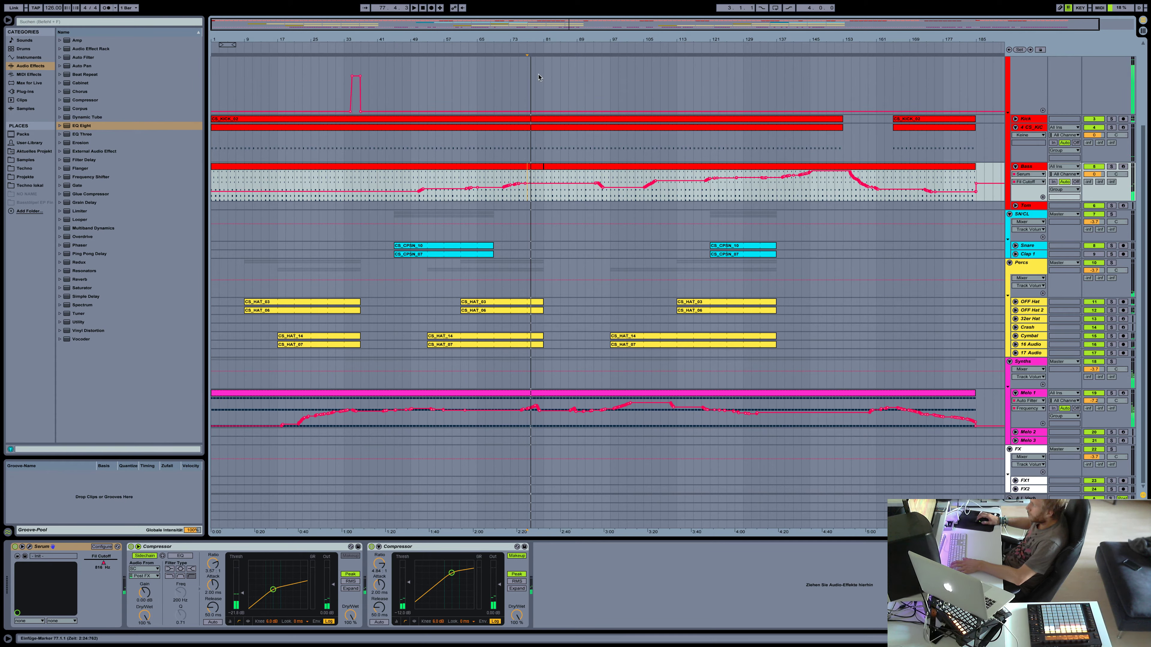
pyautogui.press('b')
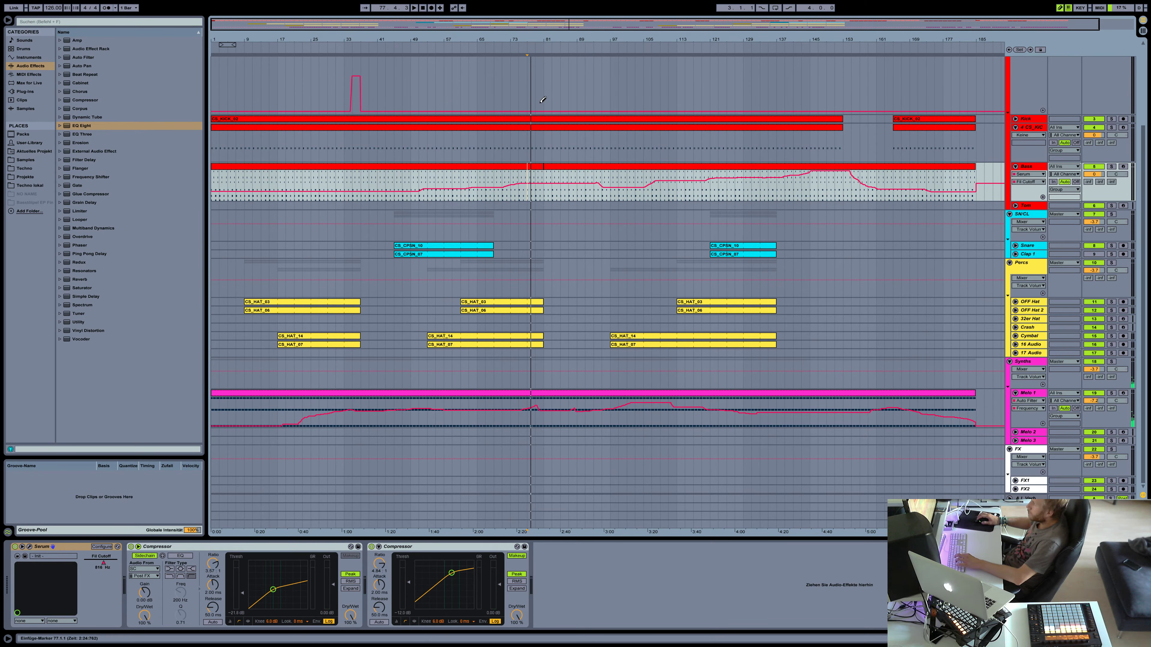
pyautogui.click(541, 82)
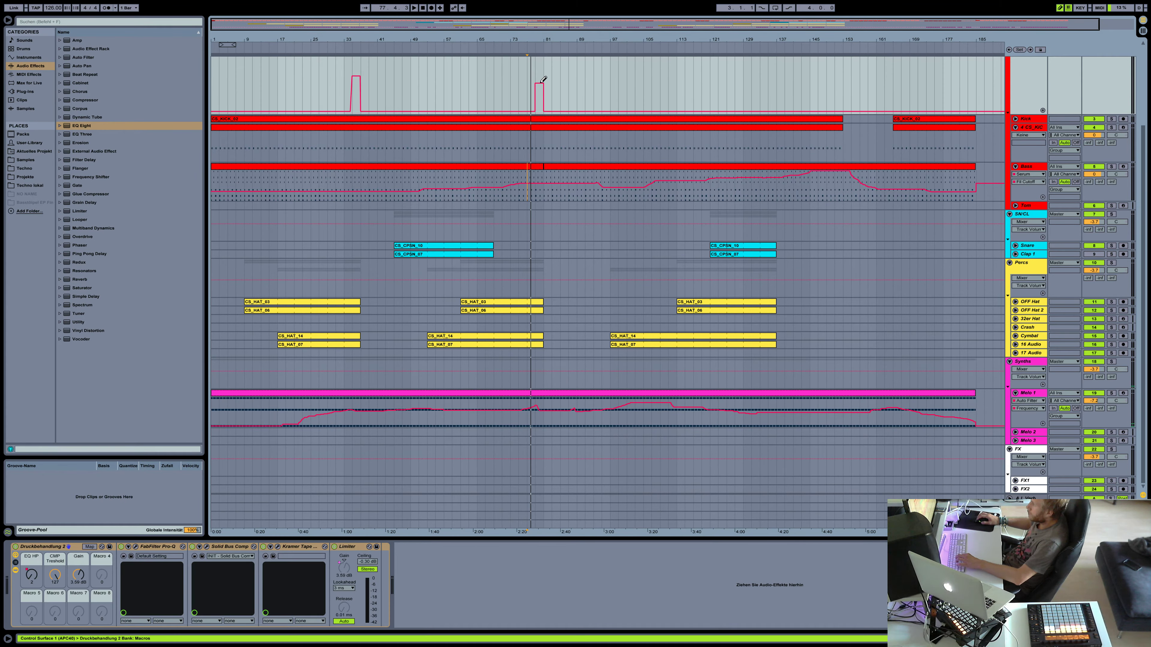
pyautogui.press('super+z')
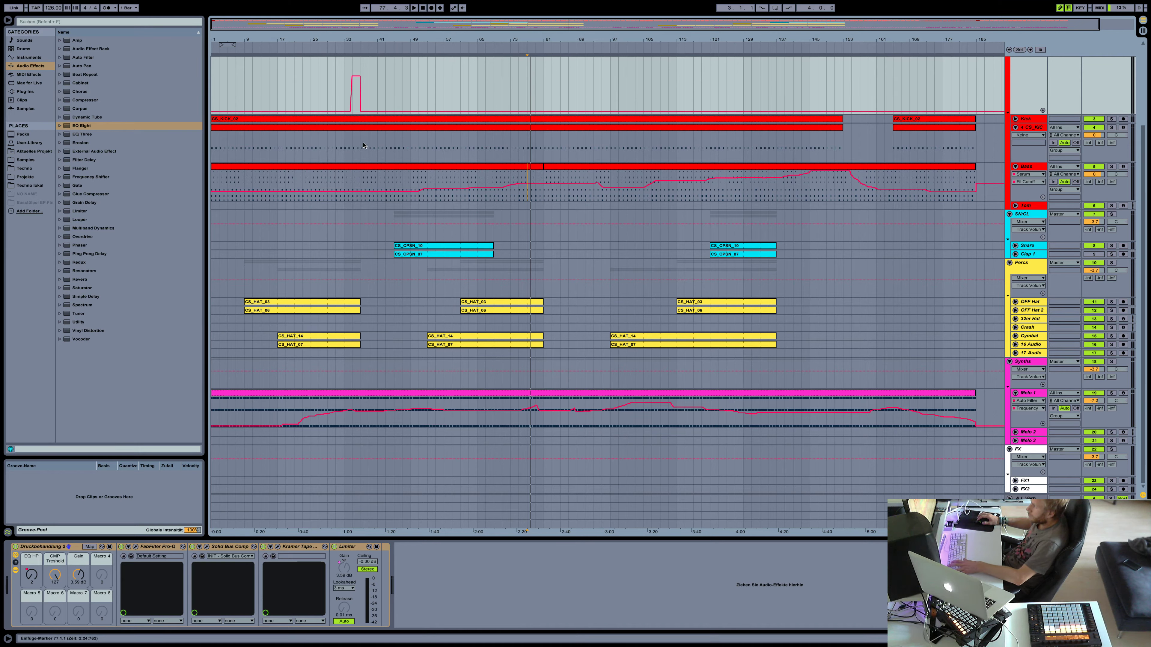
# Play the transition from bar 79 into bar 81 and stop it.
pyautogui.moveTo(368, 204); pyautogui.dragTo(342, 98)
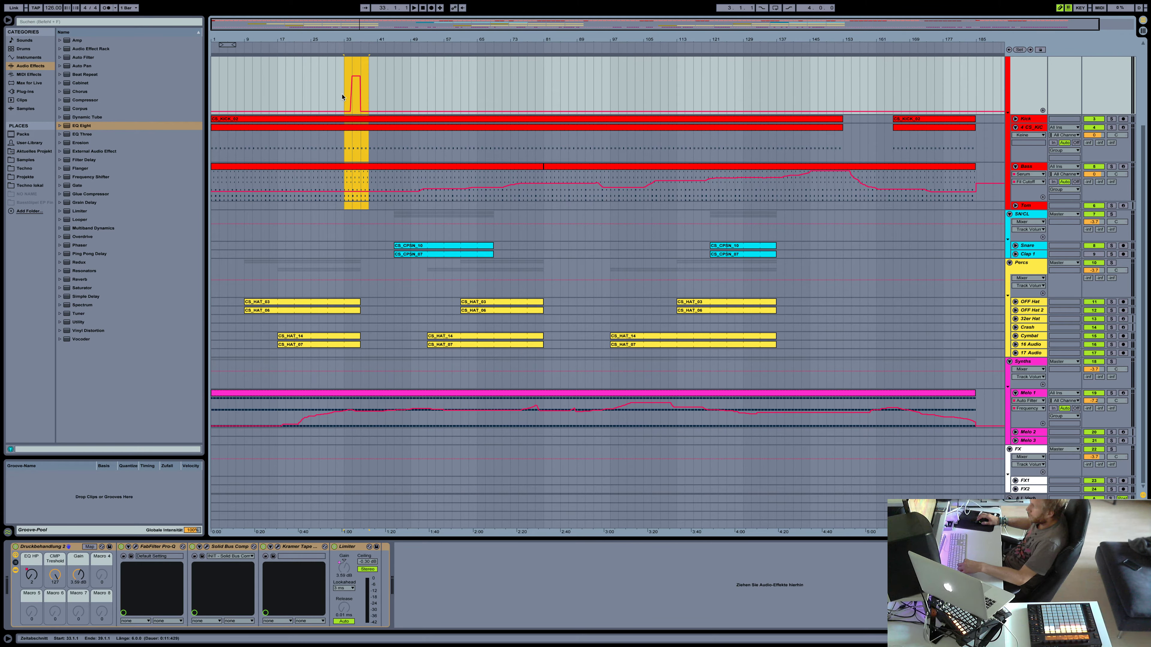
pyautogui.click(534, 145)
pyautogui.press('space')
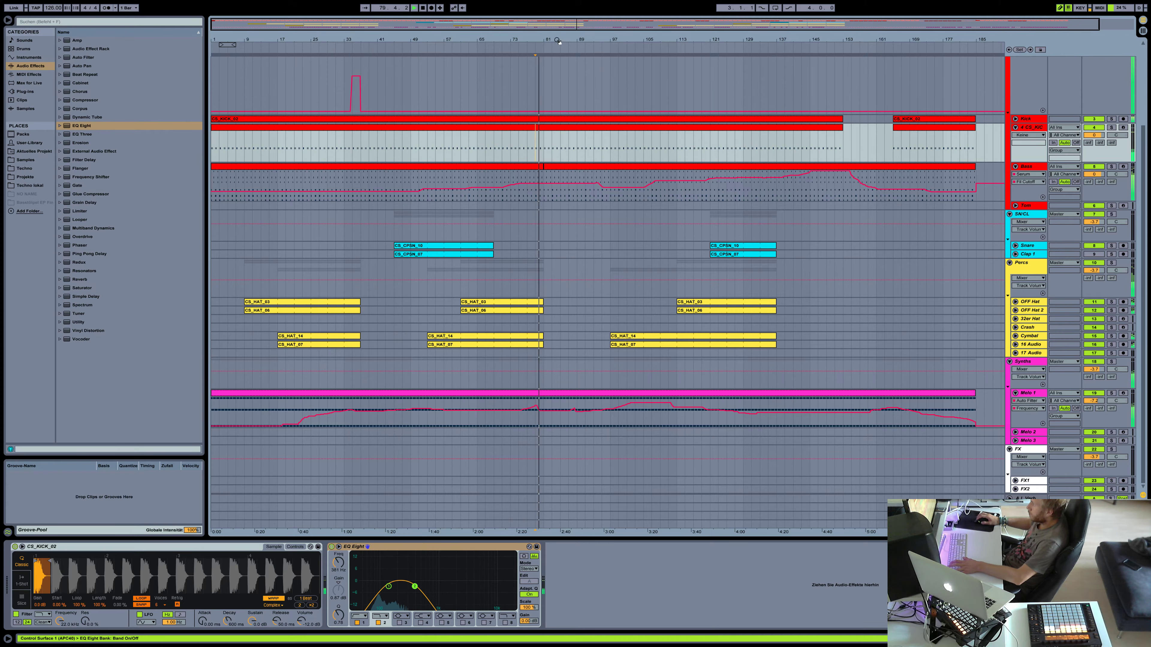
pyautogui.moveTo(558, 40)
pyautogui.mouseDown()
pyautogui.moveTo(556, 77)
pyautogui.moveTo(539, 60)
pyautogui.moveTo(563, 53)
pyautogui.moveTo(560, 32)
pyautogui.mouseUp()
pyautogui.press('space')
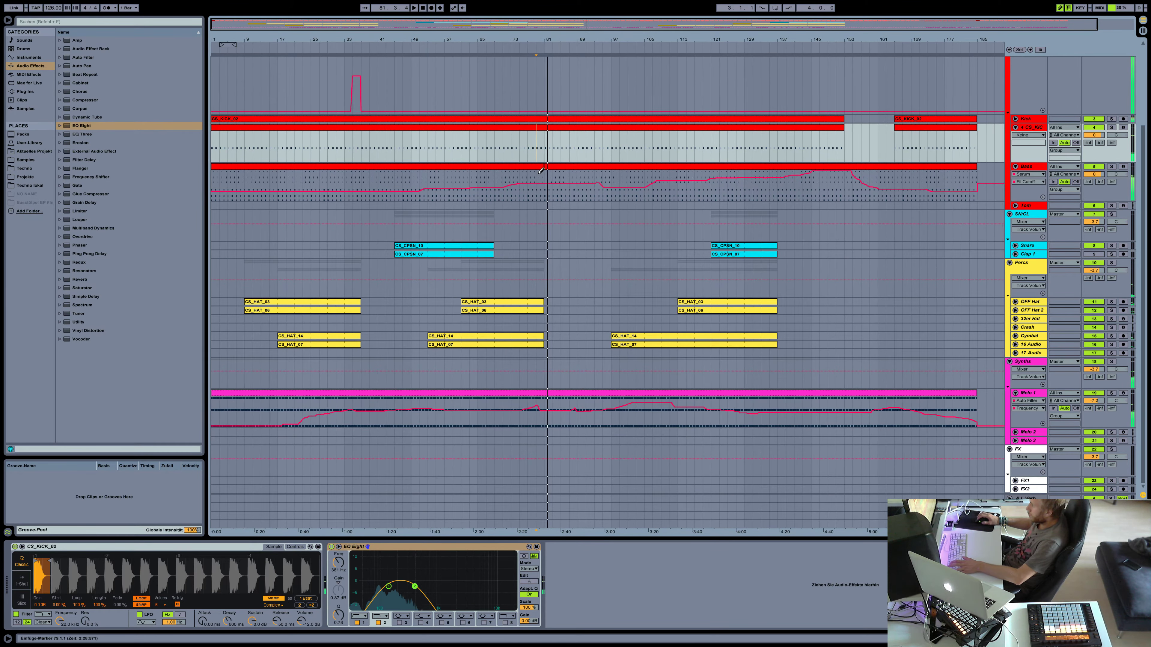
# During playback, drop the Druck group's raised EQ HP automation to its minimum with a one-beat ramp ending at bar 81.
pyautogui.press('space')
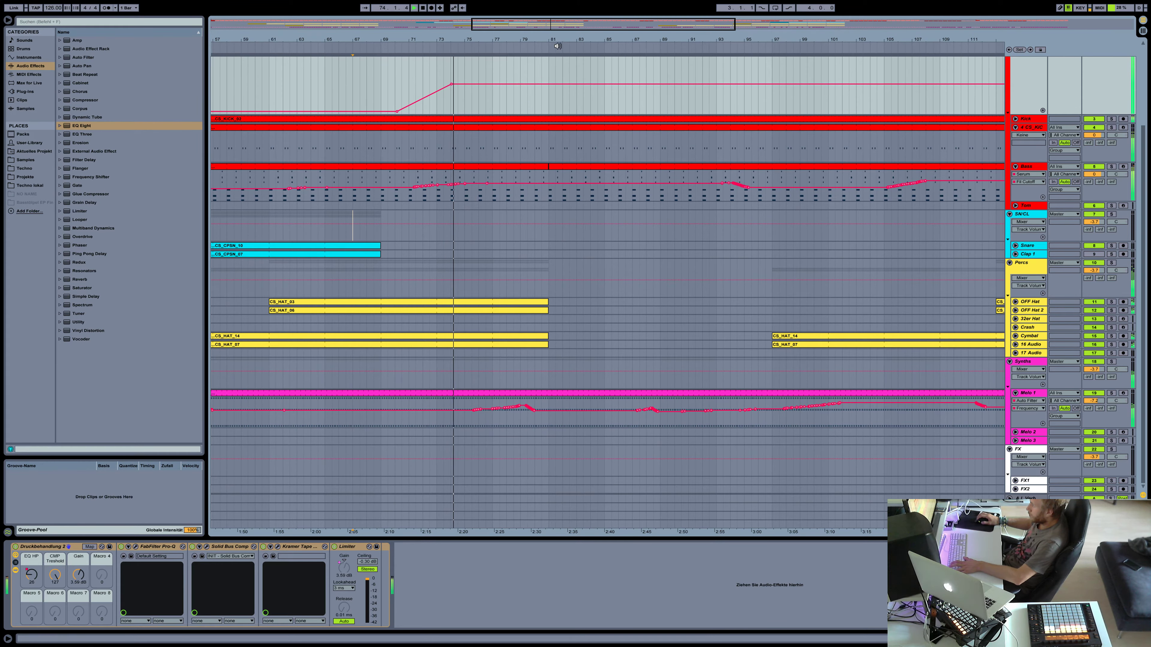
pyautogui.scroll(5, 548, 64)
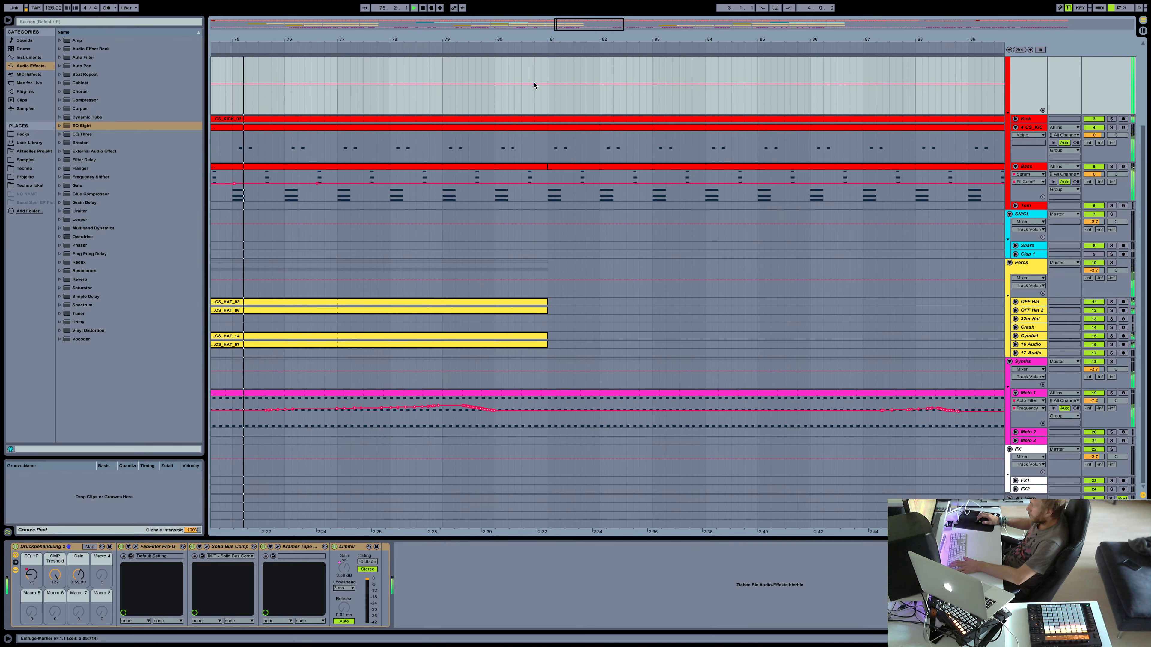
pyautogui.moveTo(557, 84); pyautogui.dragTo(557, 113)
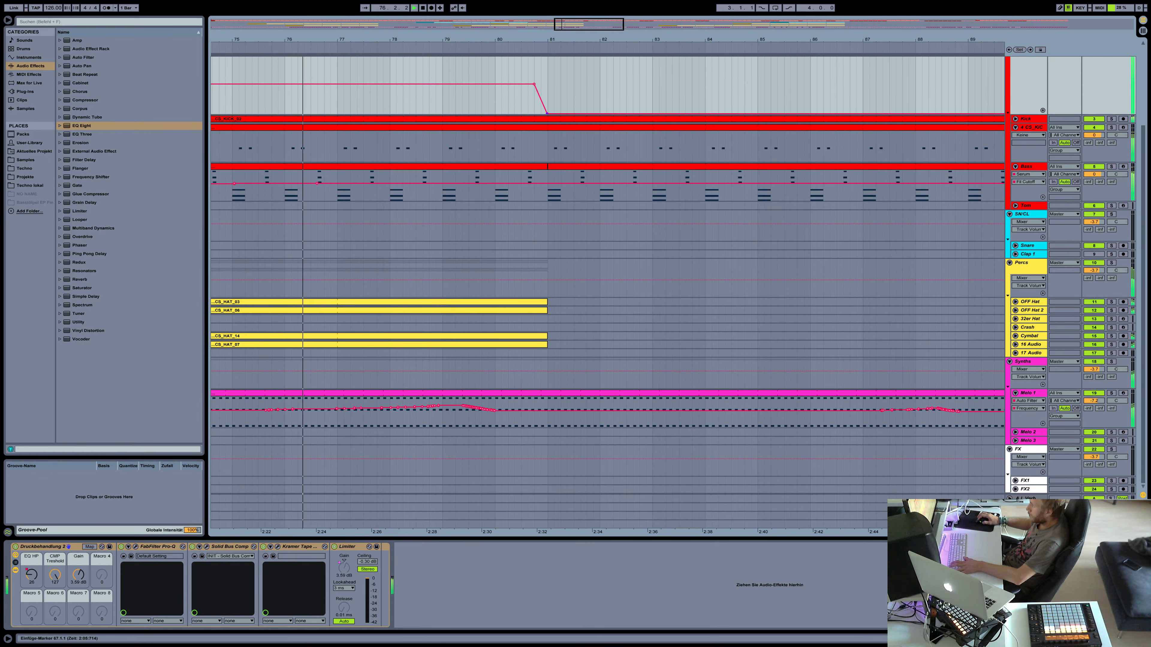
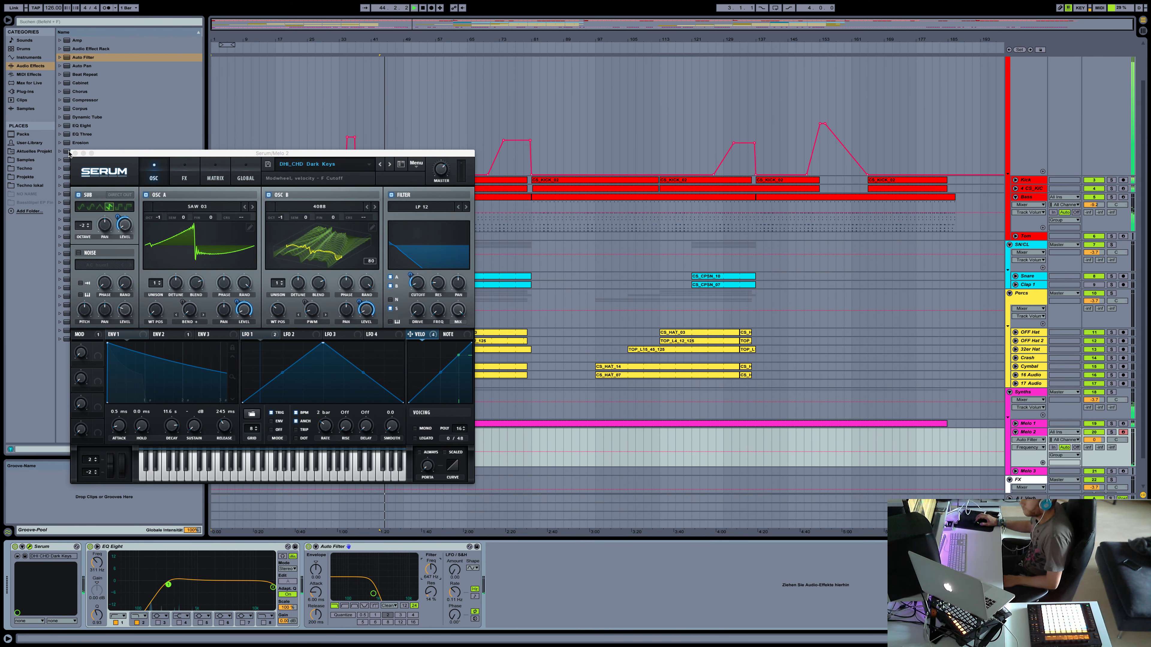
# Close the Serum window, select the recorded Melo 2 clip and play it from bar 1.
pyautogui.click(76, 153)
pyautogui.click(302, 433)
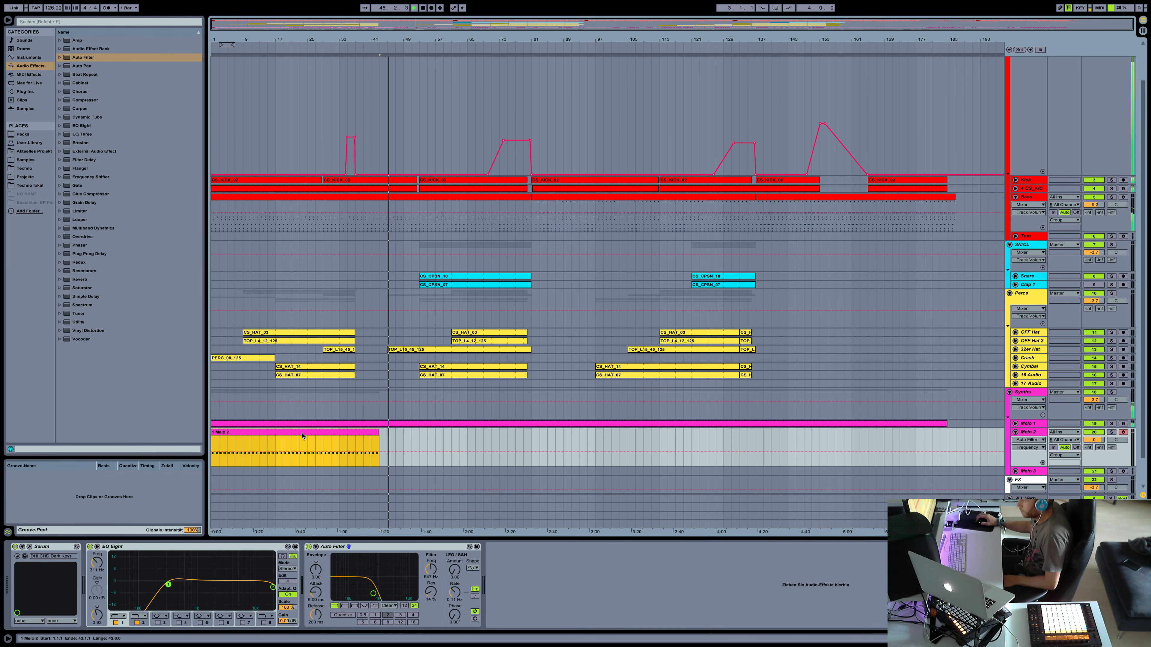
pyautogui.press('space')
pyautogui.press('space')
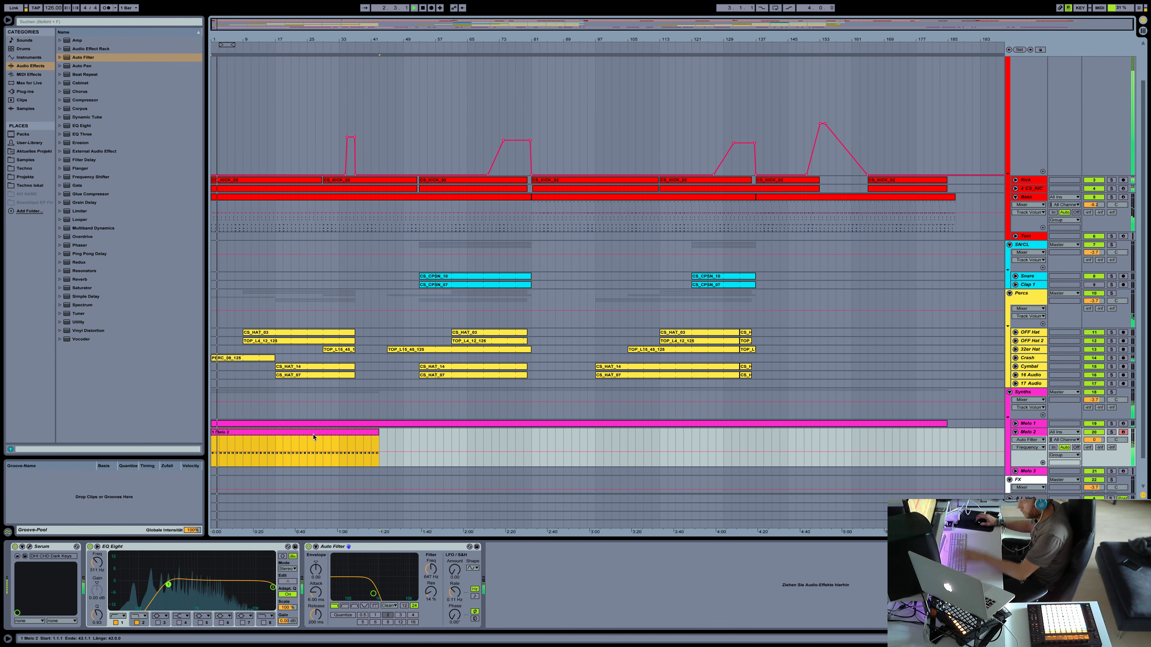
# Open the Melo 2 clip for note editing and select all four of its E3 notes.
pyautogui.doubleClick(313, 437)
pyautogui.moveTo(414, 476); pyautogui.dragTo(329, 595)
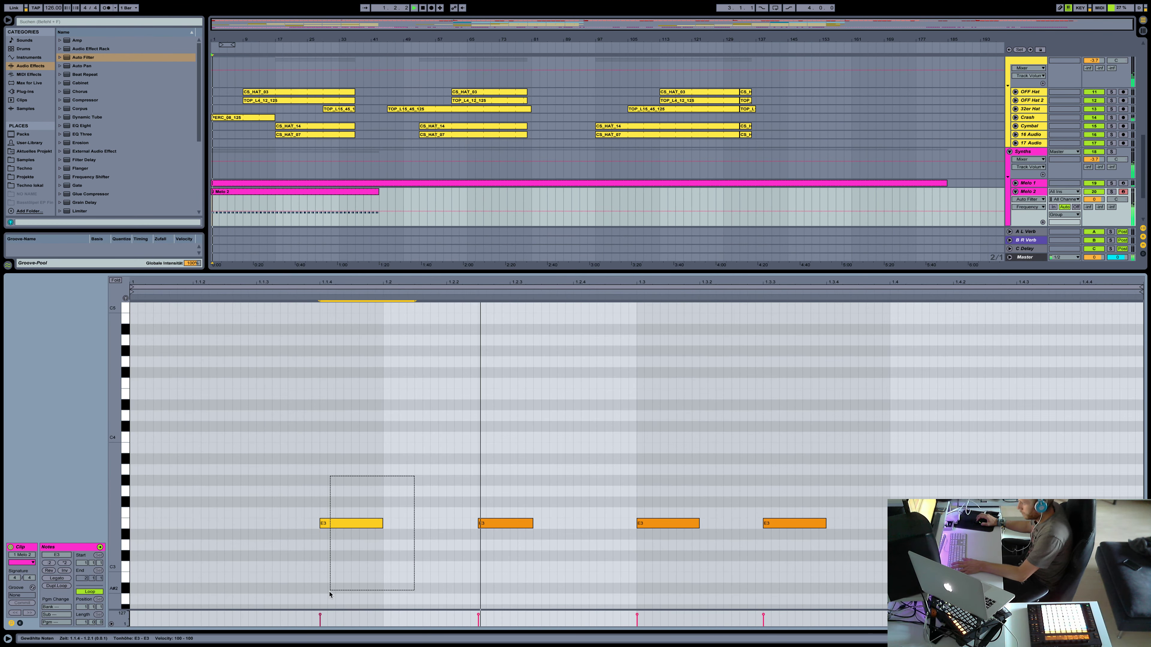
pyautogui.moveTo(834, 476); pyautogui.dragTo(368, 591)
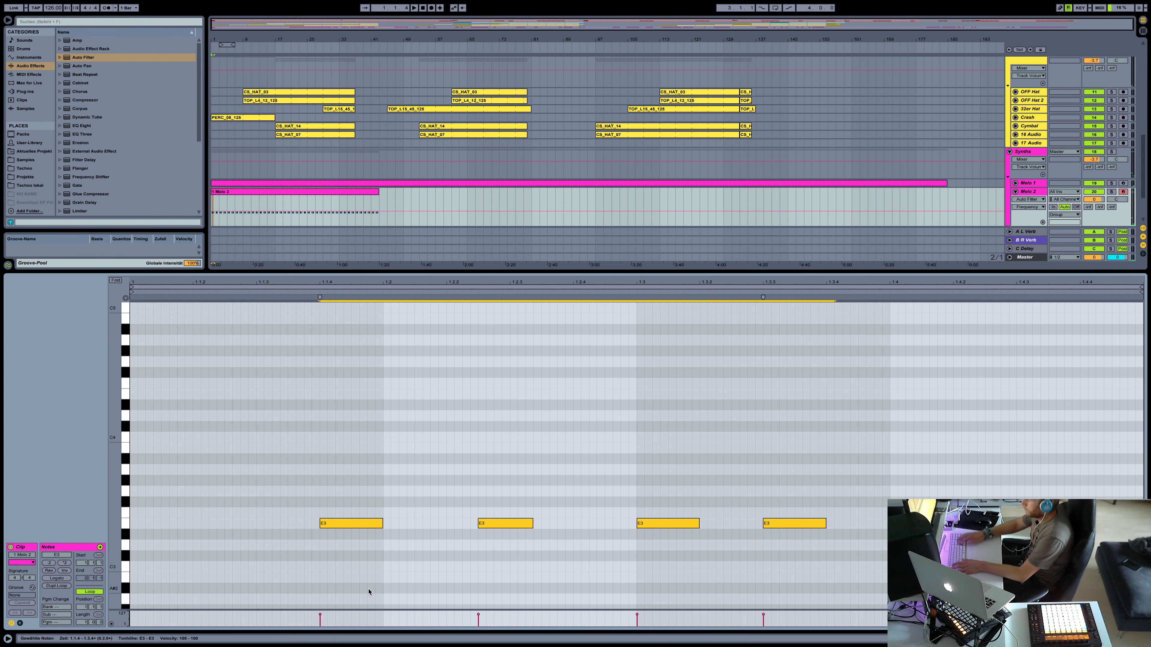
# Try shifting the four selected E3 notes earlier so that the first one starts at 1.1.3.
pyautogui.press('Left')
pyautogui.press('Left')
pyautogui.press('Left')
pyautogui.press('Left')
pyautogui.press('Left')
pyautogui.press('Left')
pyautogui.press('Left')
pyautogui.press('Left')
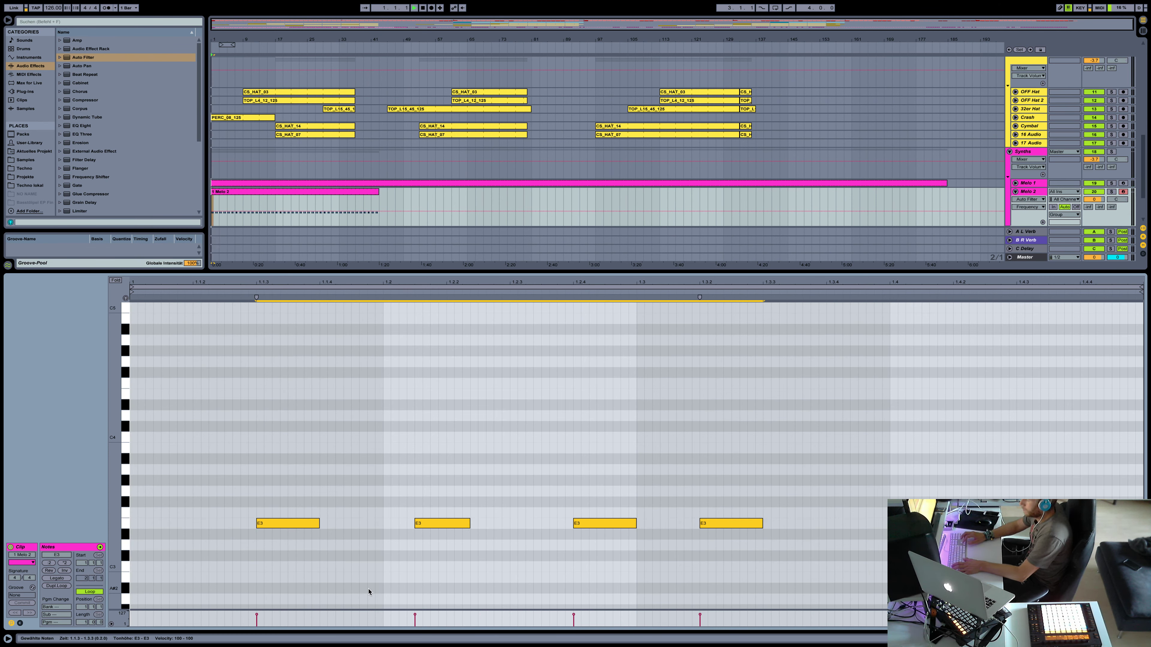
# Shift the four E3 notes back until the first one starts at 1.1.4, and restart playback.
pyautogui.press('Right')
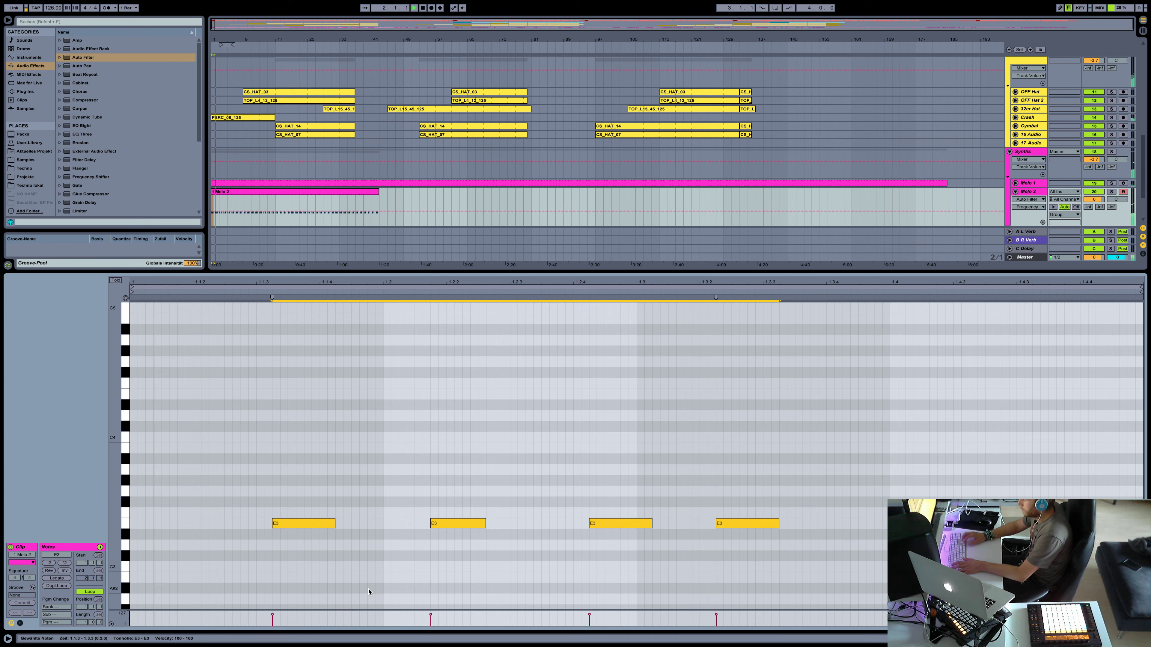
pyautogui.press('Right')
pyautogui.press('Right')
pyautogui.press('Right')
pyautogui.press('Right')
pyautogui.press('Right')
pyautogui.press('Right')
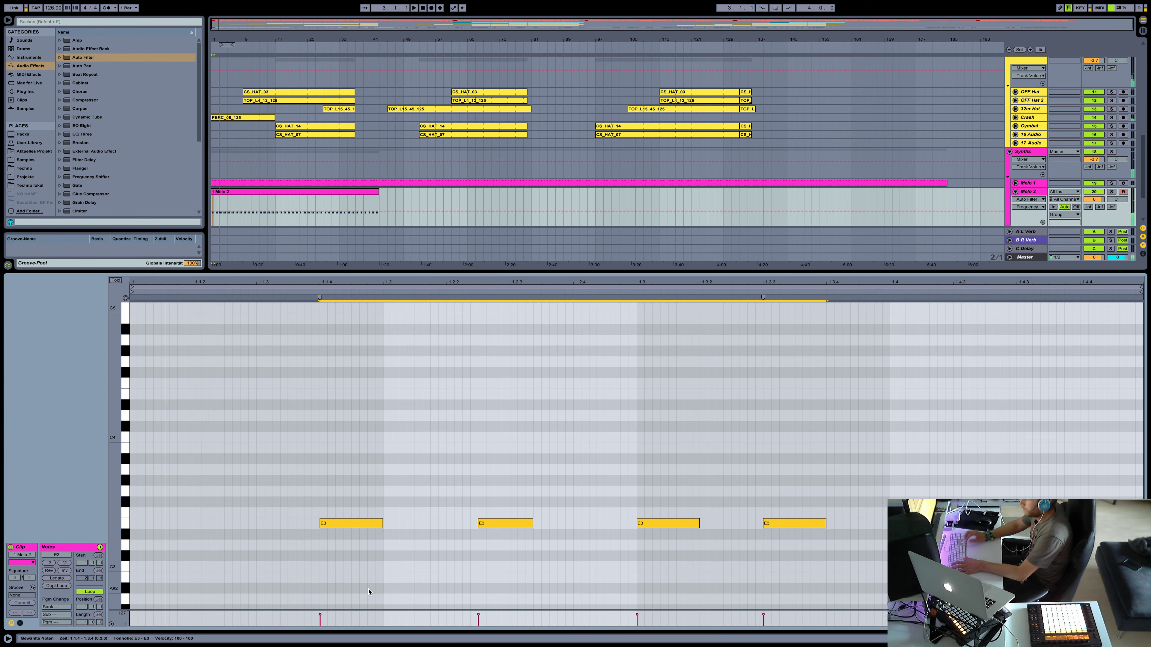
pyautogui.press('space')
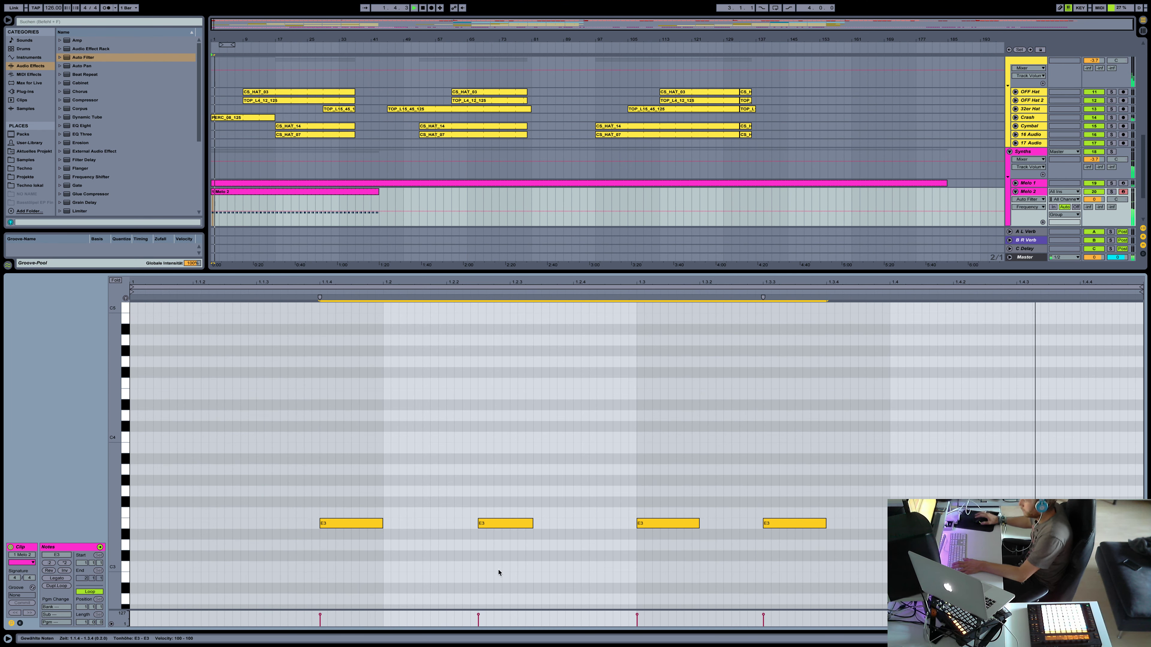
# Move only the second E3 note so it starts at 1.2.3, checking its timing during playback.
pyautogui.moveTo(531, 470); pyautogui.dragTo(495, 566)
pyautogui.press('Left')
pyautogui.press('space')
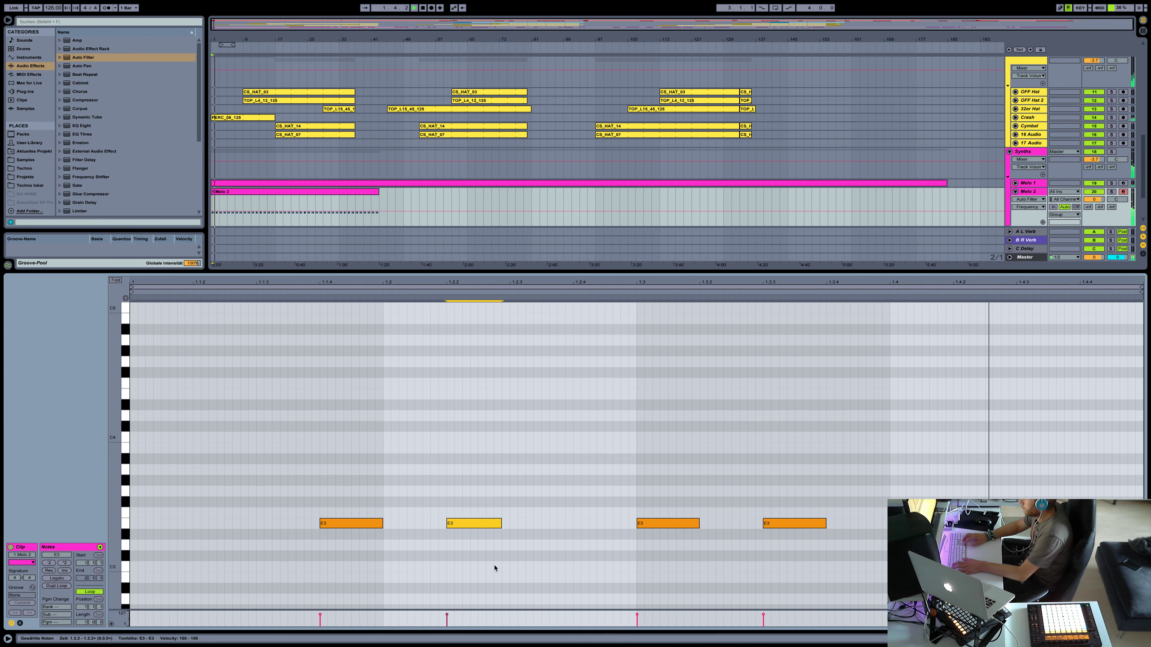
pyautogui.press('Right')
pyautogui.press('Right')
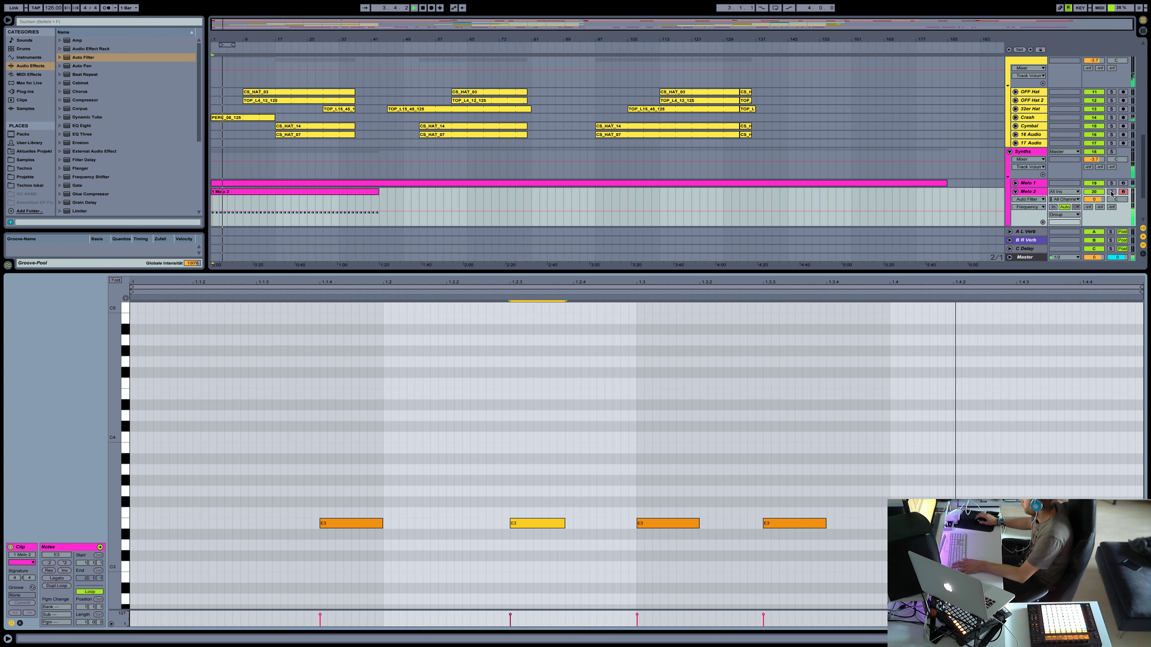
# Solo Melo 2, open its Serum instrument and load the Dramatic Key preset.
pyautogui.click(1038, 192)
pyautogui.doubleClick(1039, 192)
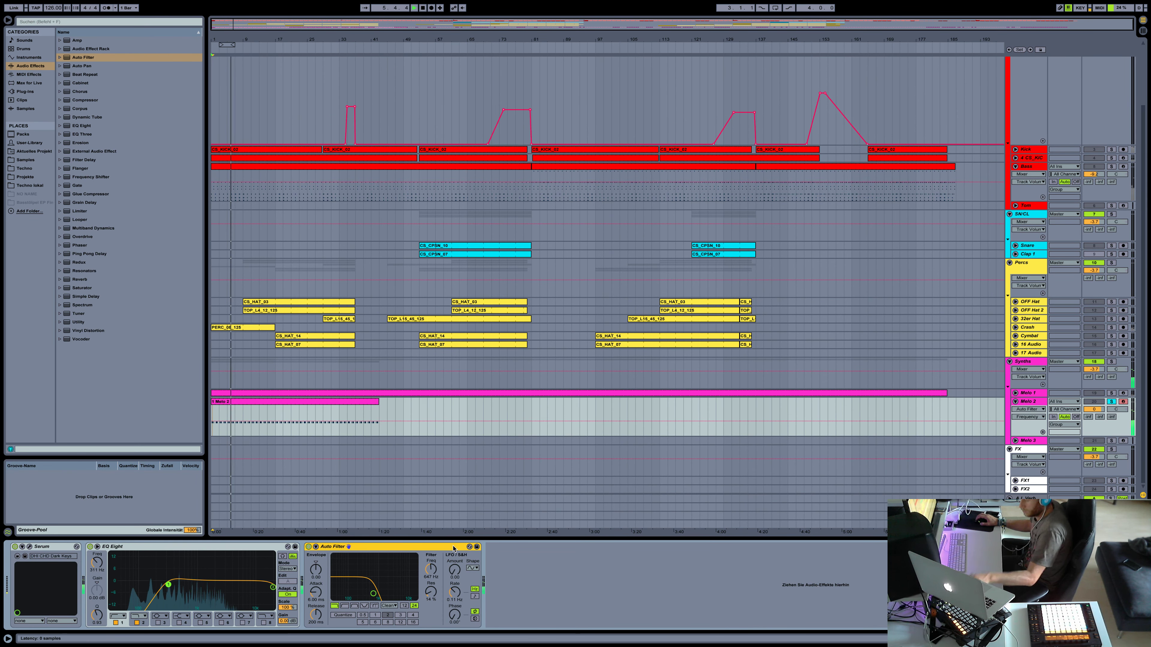
pyautogui.click(29, 546)
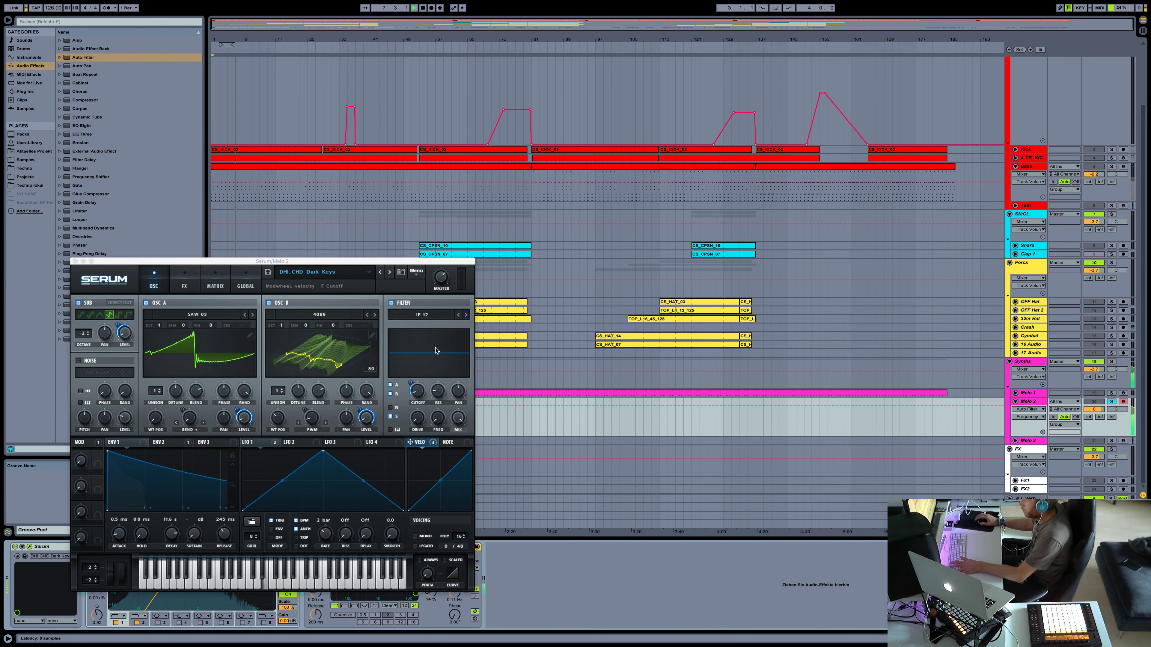
pyautogui.click(391, 273)
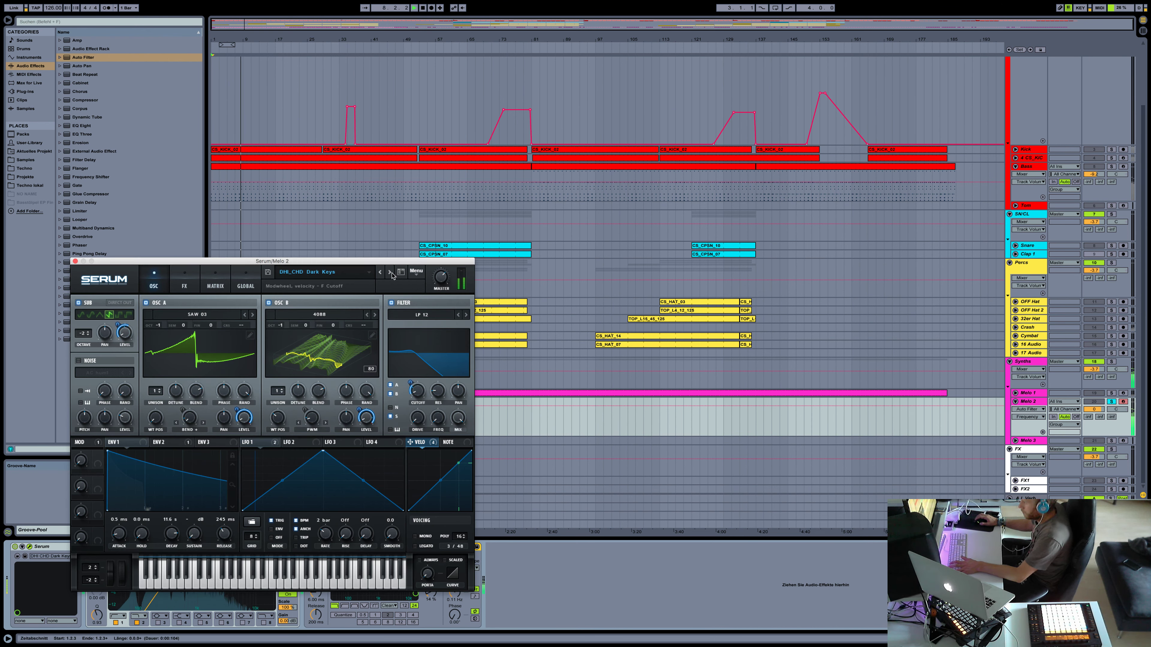
pyautogui.click(390, 272)
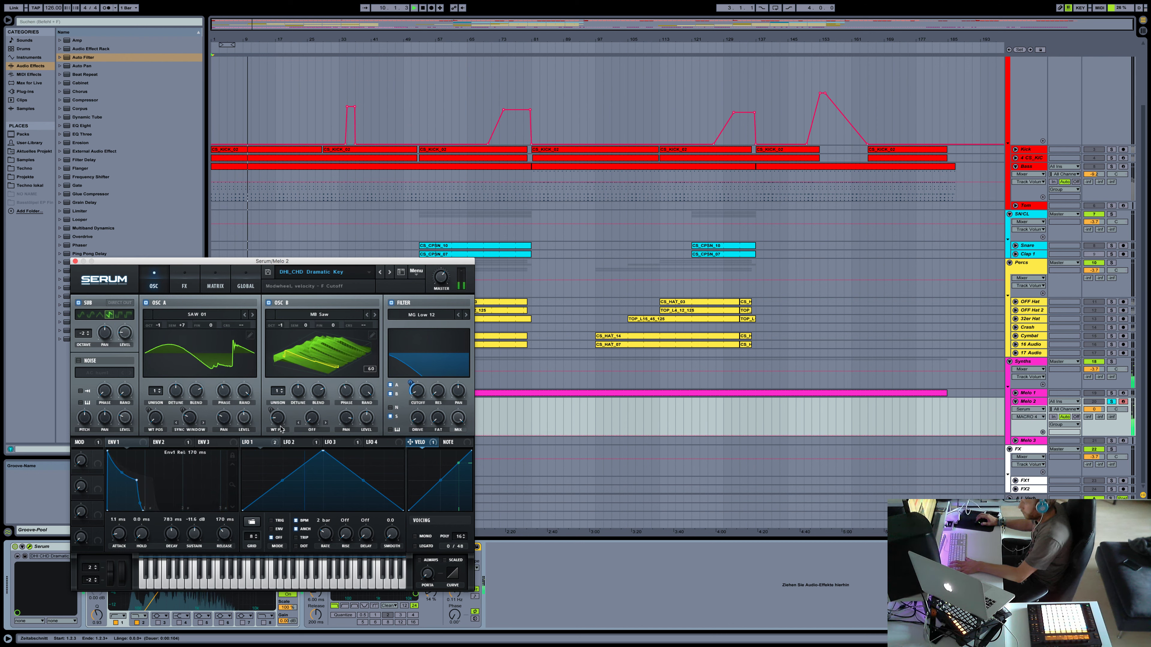
# Set Serum's OSC B to 3 unison voices, 0.22 detune and a blend of 64, and lower the filter cutoff.
pyautogui.moveTo(281, 429); pyautogui.dragTo(286, 383)
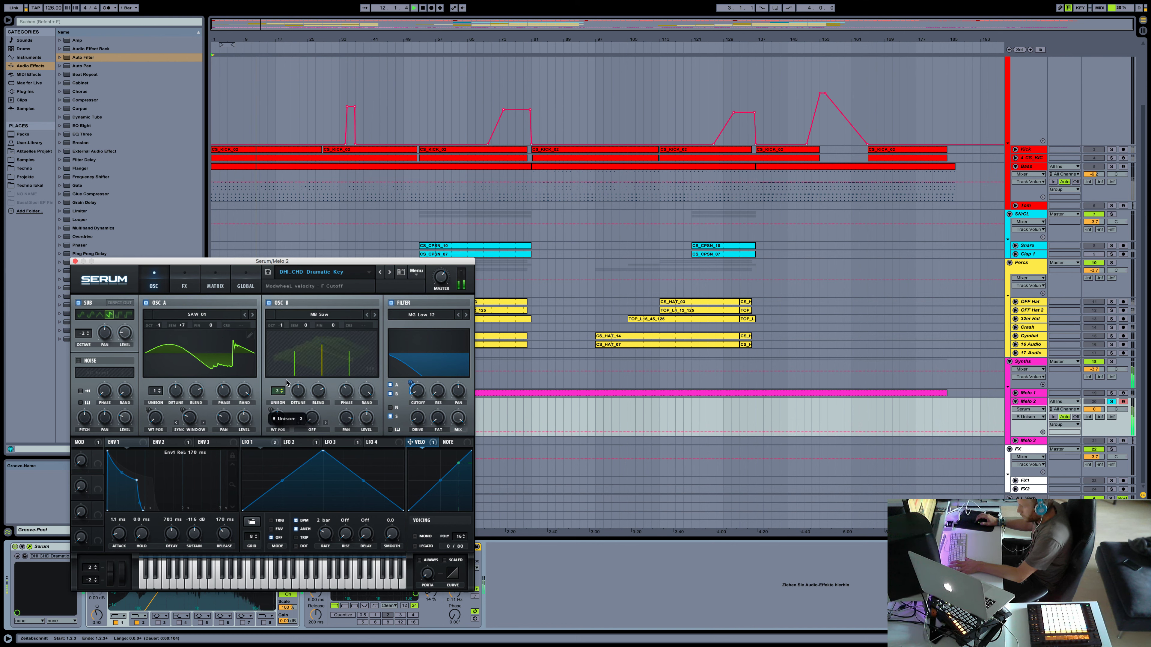
pyautogui.click(298, 392)
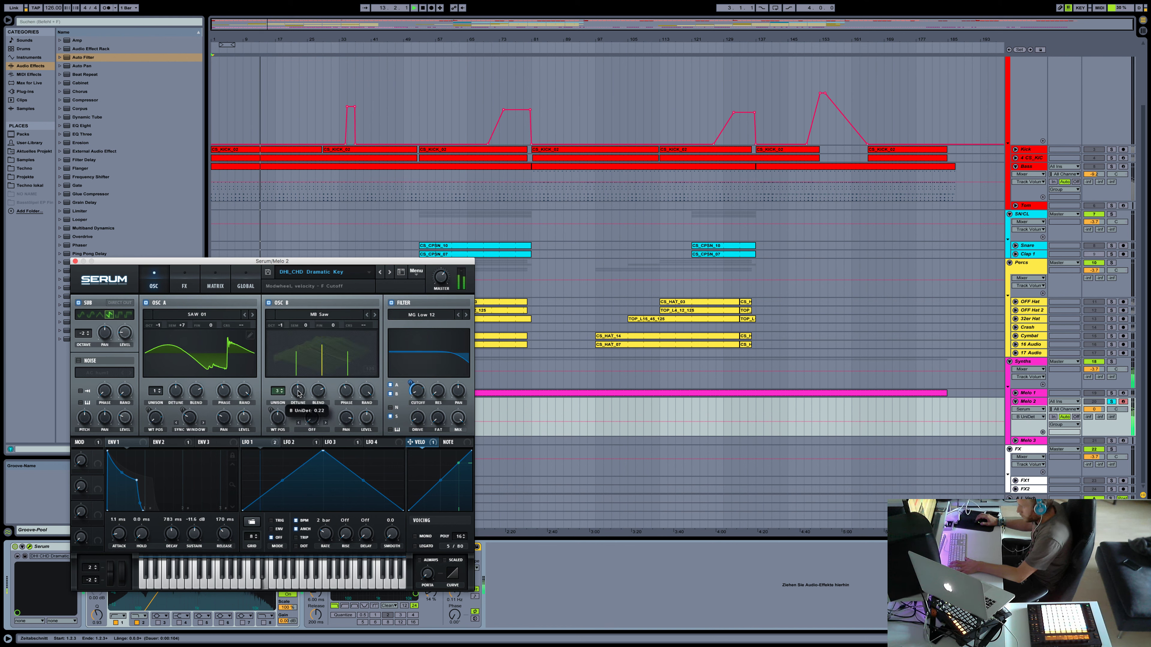
pyautogui.moveTo(318, 397); pyautogui.dragTo(318, 413)
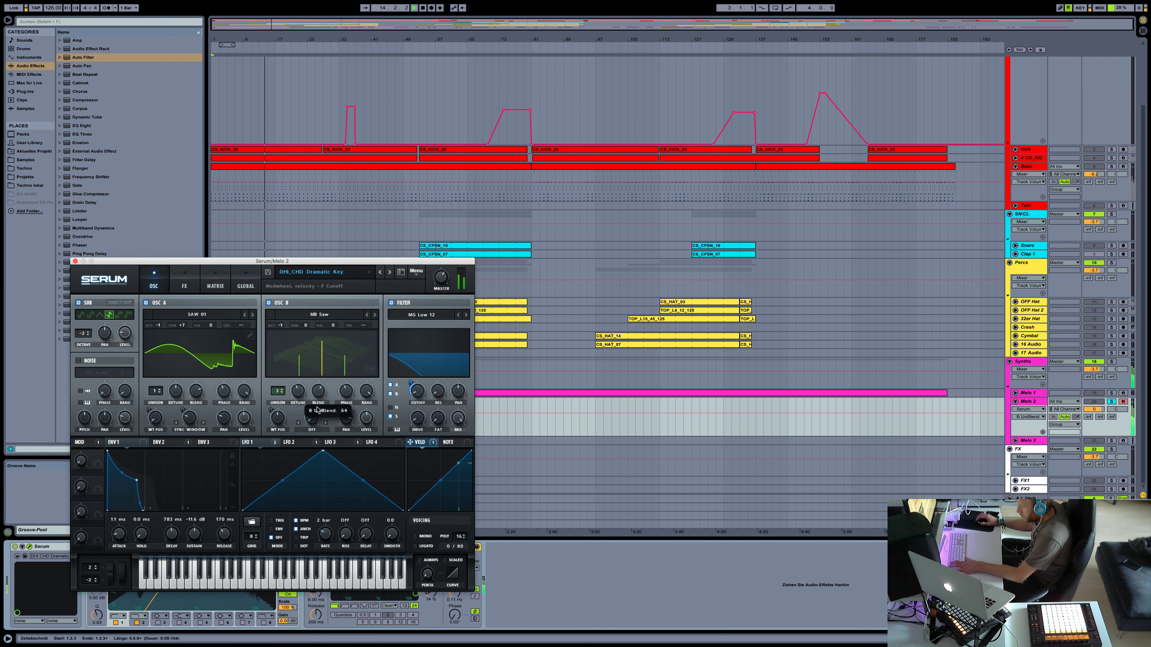
pyautogui.moveTo(417, 391)
pyautogui.mouseDown()
pyautogui.moveTo(425, 353)
pyautogui.moveTo(424, 411)
pyautogui.mouseUp()
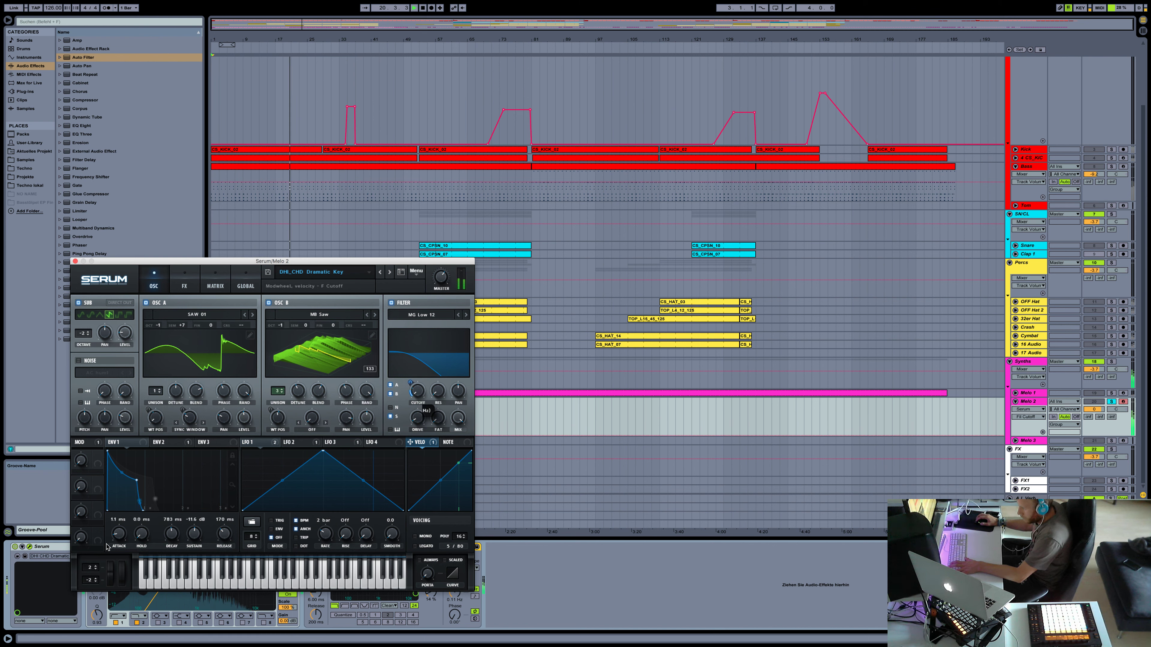
# Set Serum's Env 1 to 0.0 ms attack, 279 ms hold and 227 ms release, and close its window.
pyautogui.moveTo(118, 534); pyautogui.dragTo(117, 533)
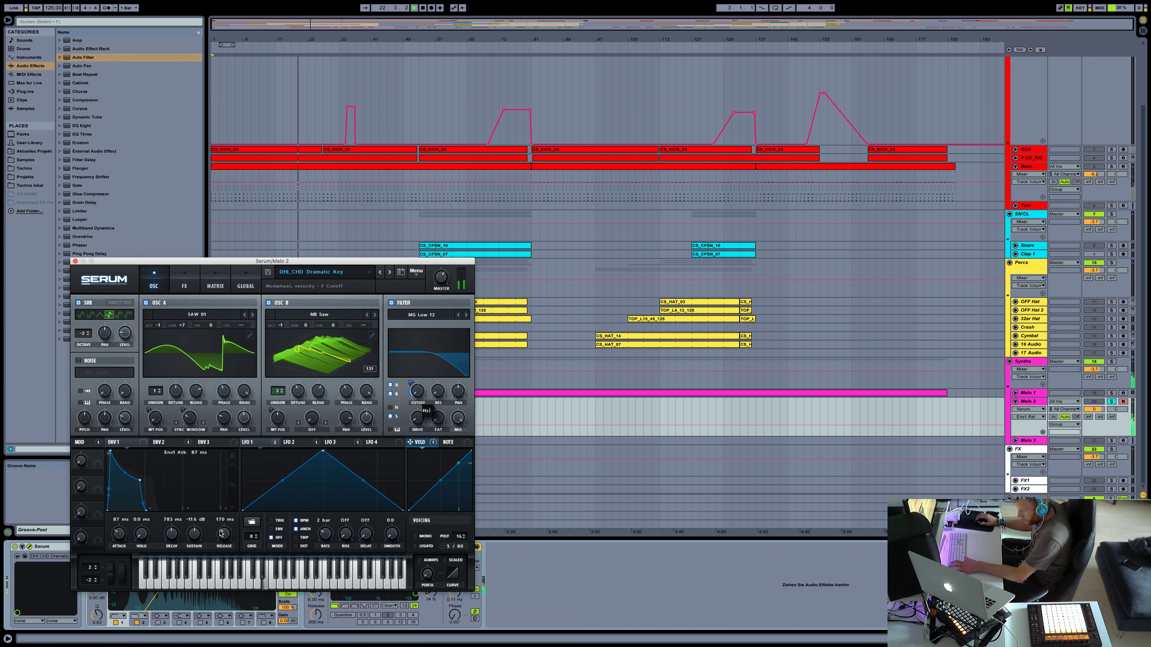
pyautogui.moveTo(223, 534); pyautogui.dragTo(224, 528)
pyautogui.click(140, 533)
pyautogui.moveTo(138, 527); pyautogui.dragTo(145, 506)
pyautogui.click(123, 545)
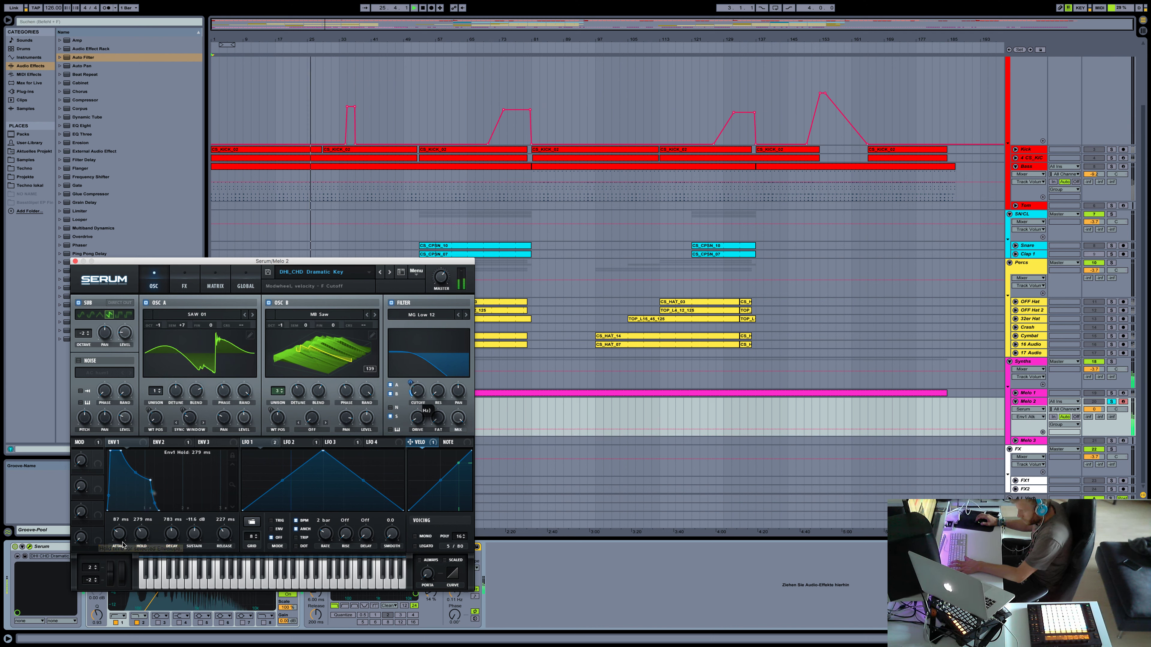
pyautogui.moveTo(123, 548); pyautogui.dragTo(121, 539)
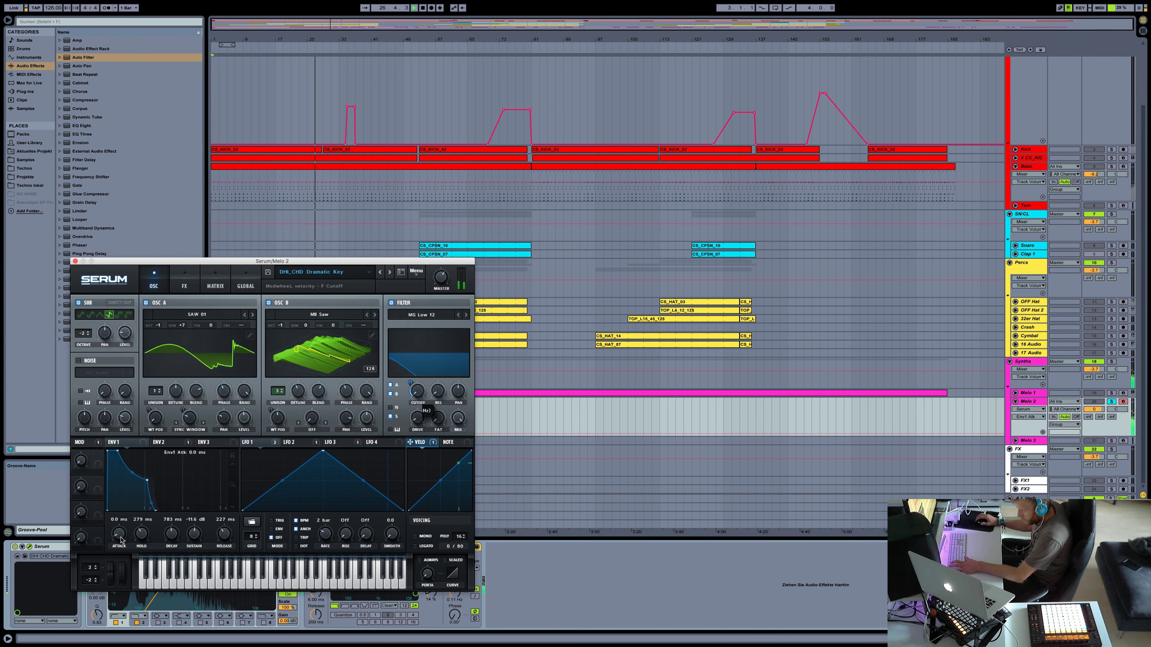
pyautogui.press('super+alt+p')
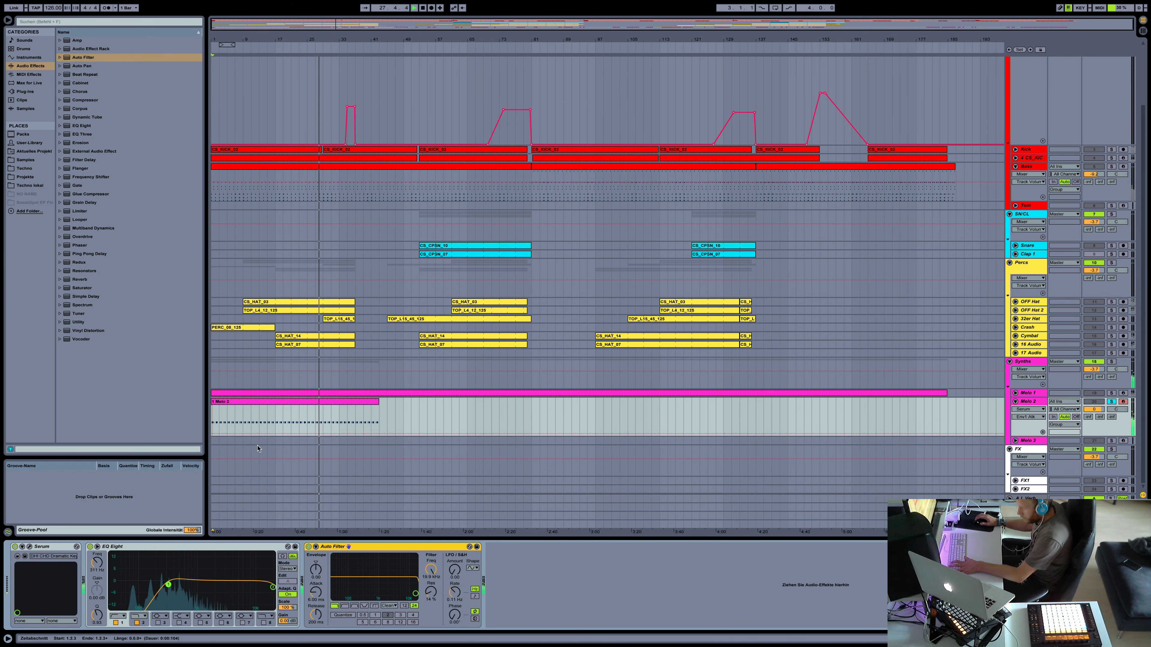
# Unsolo Melo 2 and add a Saturator after the Auto Filter in its device chain.
pyautogui.click(1111, 401)
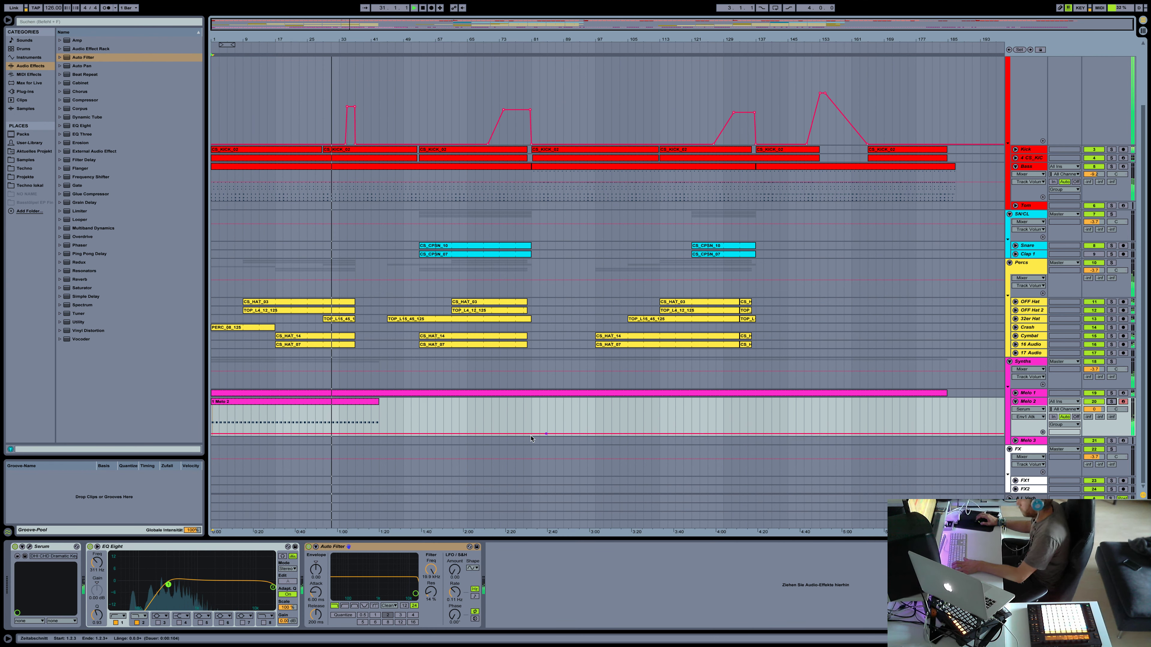
pyautogui.press('Tab')
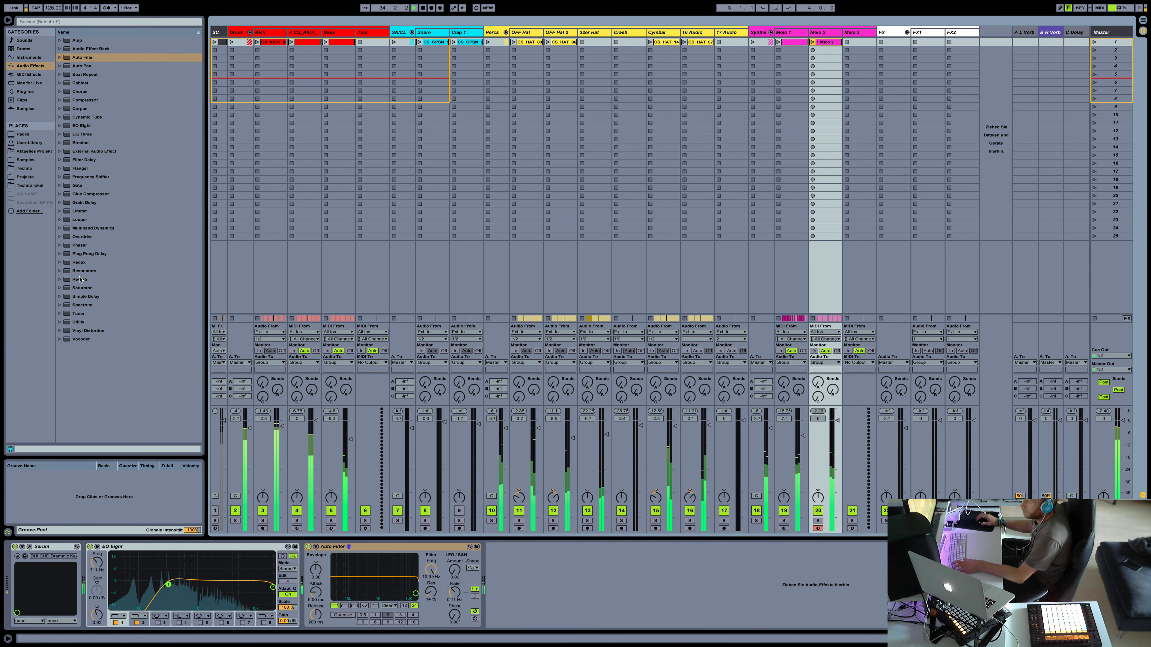
pyautogui.moveTo(83, 288); pyautogui.dragTo(496, 540)
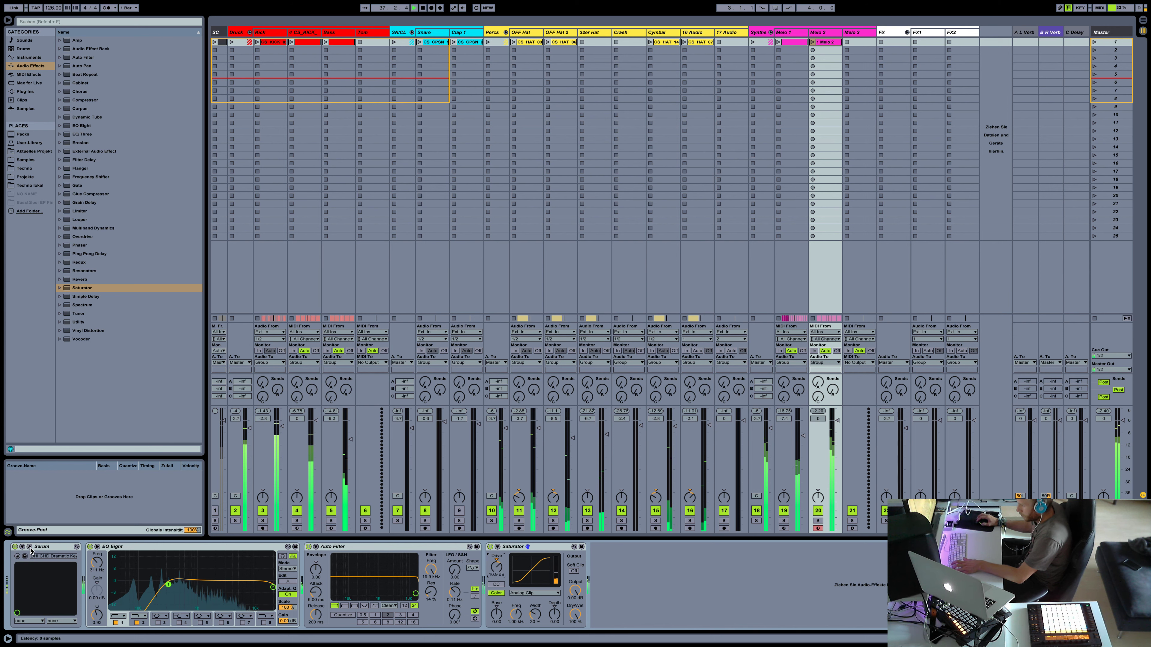
# Set Serum's velocity-to-cutoff modulation to 29, and fine-tune the filter cutoff and the Saturator's drive.
pyautogui.click(77, 547)
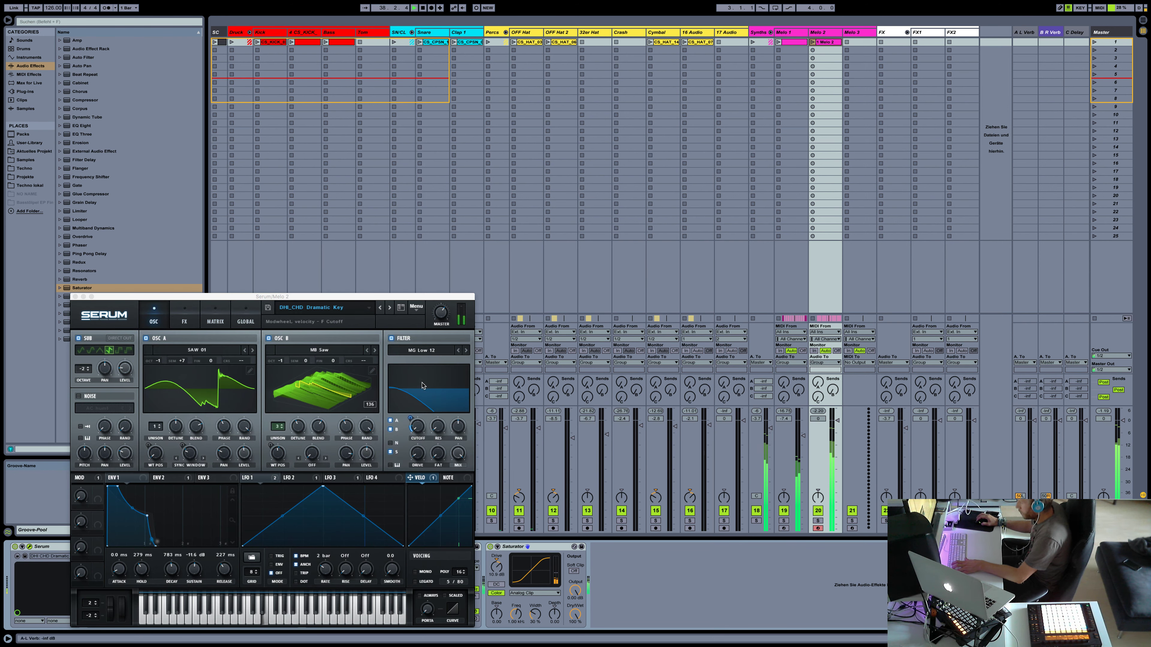
pyautogui.click(414, 423)
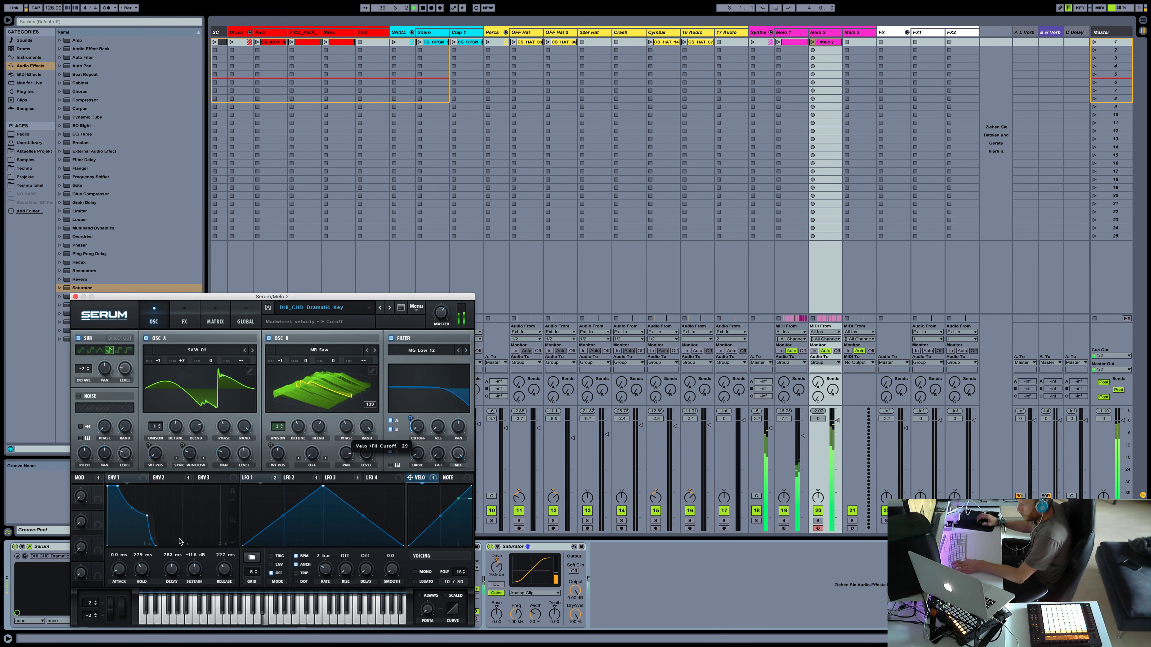
pyautogui.click(50, 541)
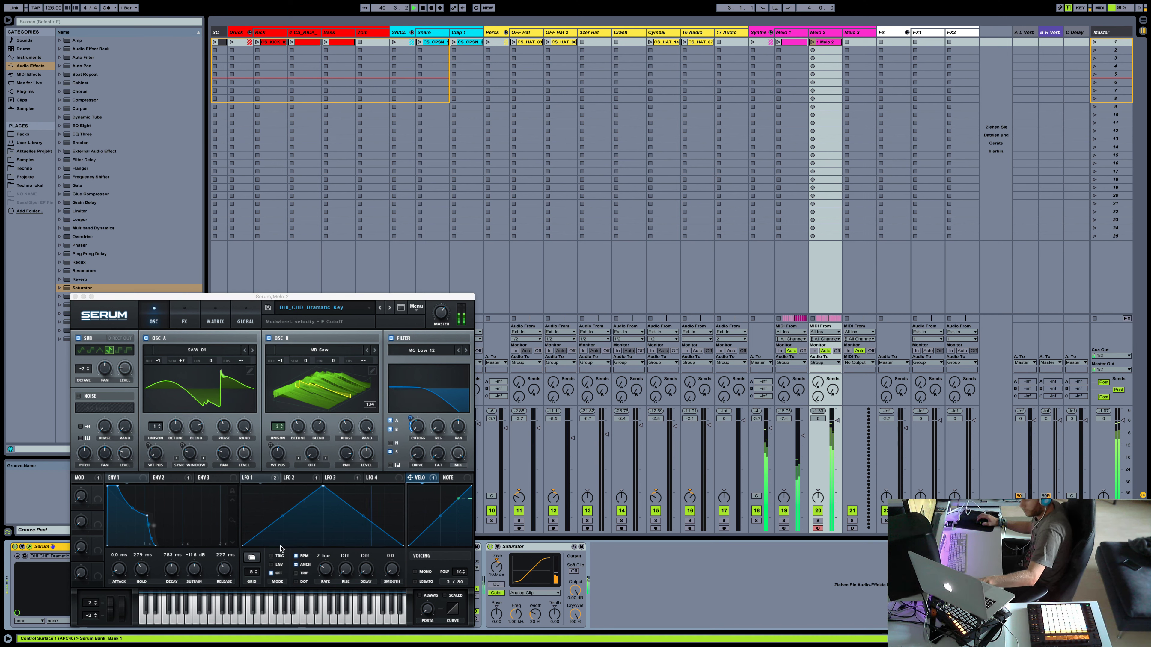
pyautogui.moveTo(498, 567); pyautogui.dragTo(498, 569)
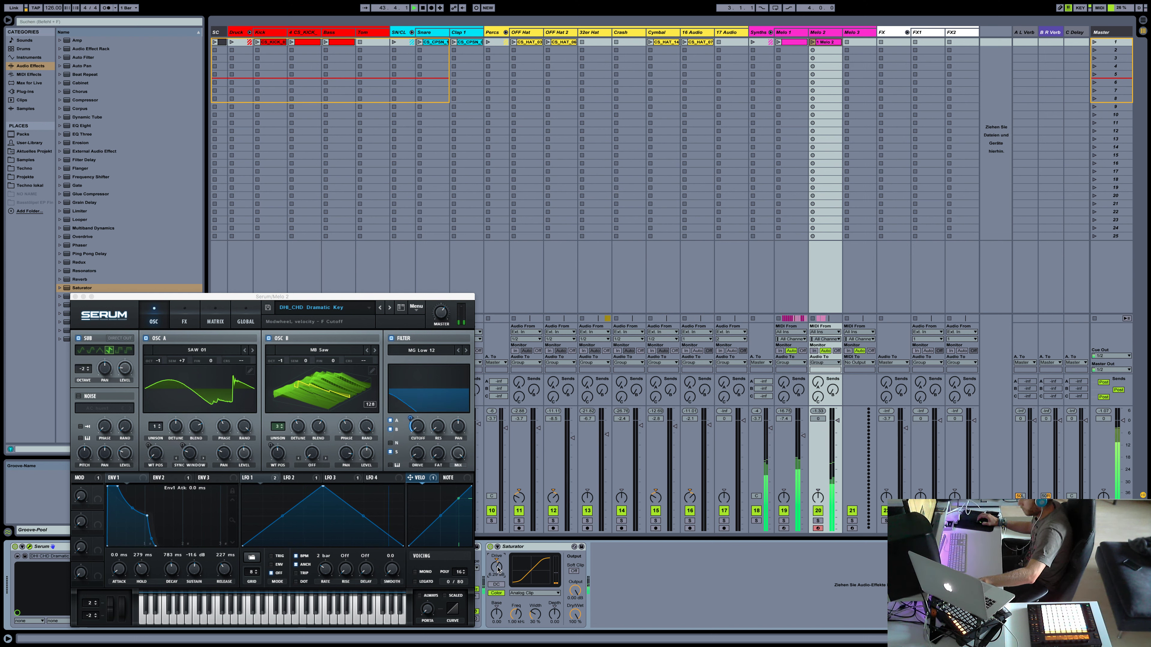
pyautogui.moveTo(420, 433)
pyautogui.mouseDown()
pyautogui.moveTo(419, 419)
pyautogui.moveTo(427, 435)
pyautogui.mouseUp()
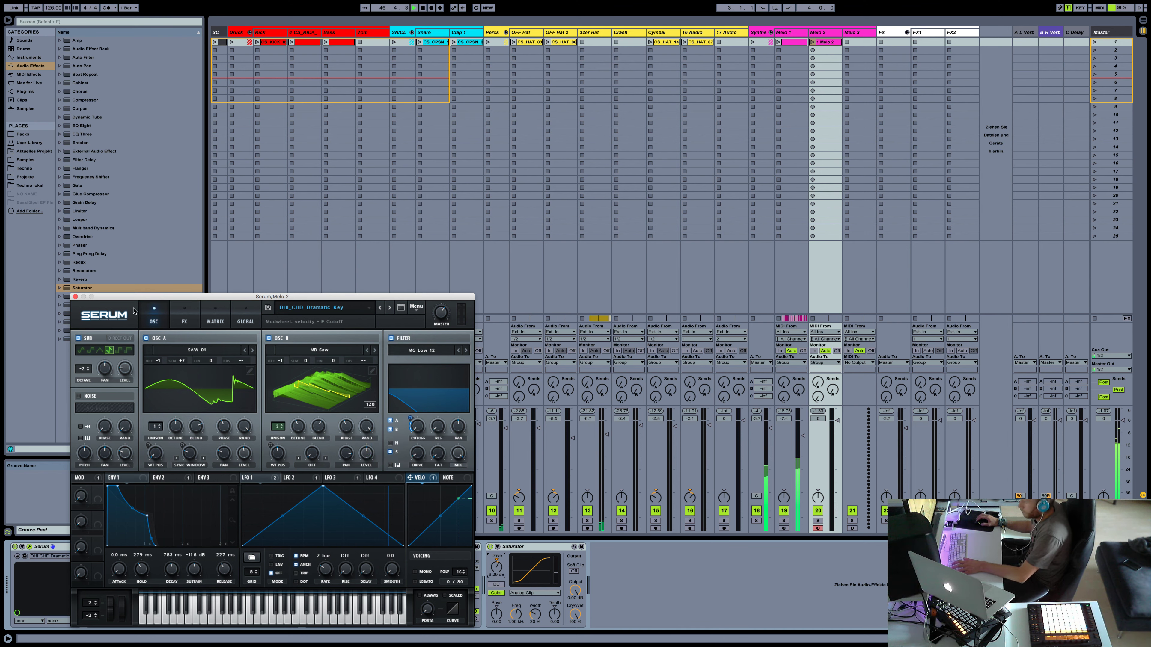
# Close the Serum window and extend the Melo 2 clip in the arrangement to bar 145.
pyautogui.click(76, 296)
pyautogui.press('Tab')
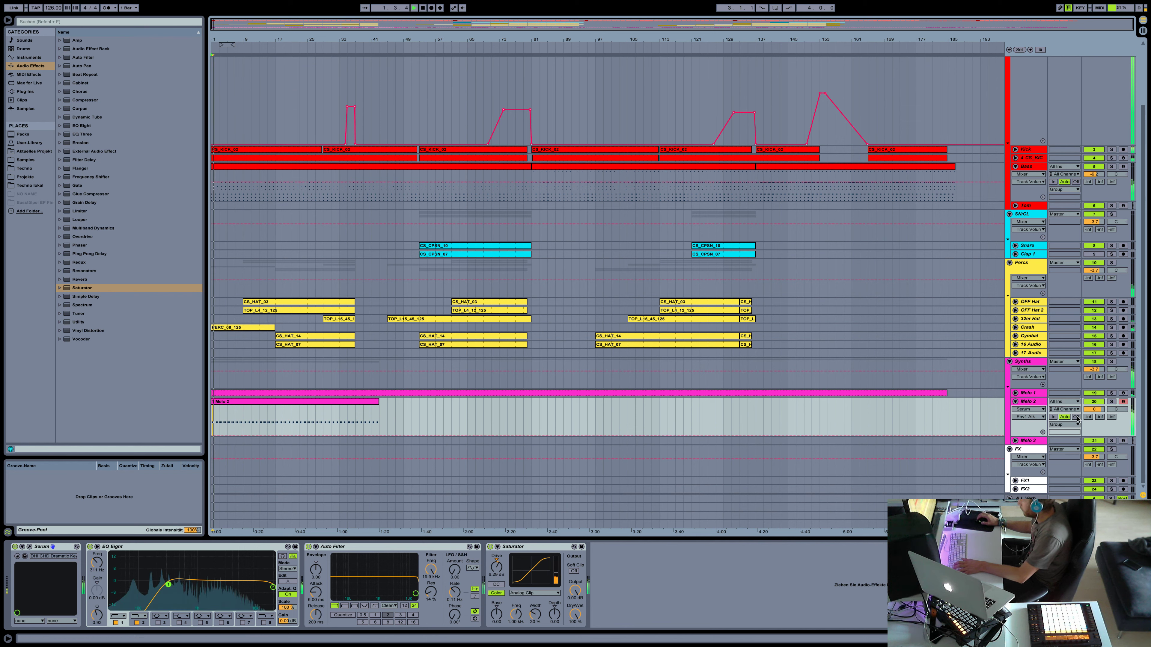
pyautogui.moveTo(379, 402); pyautogui.dragTo(788, 402)
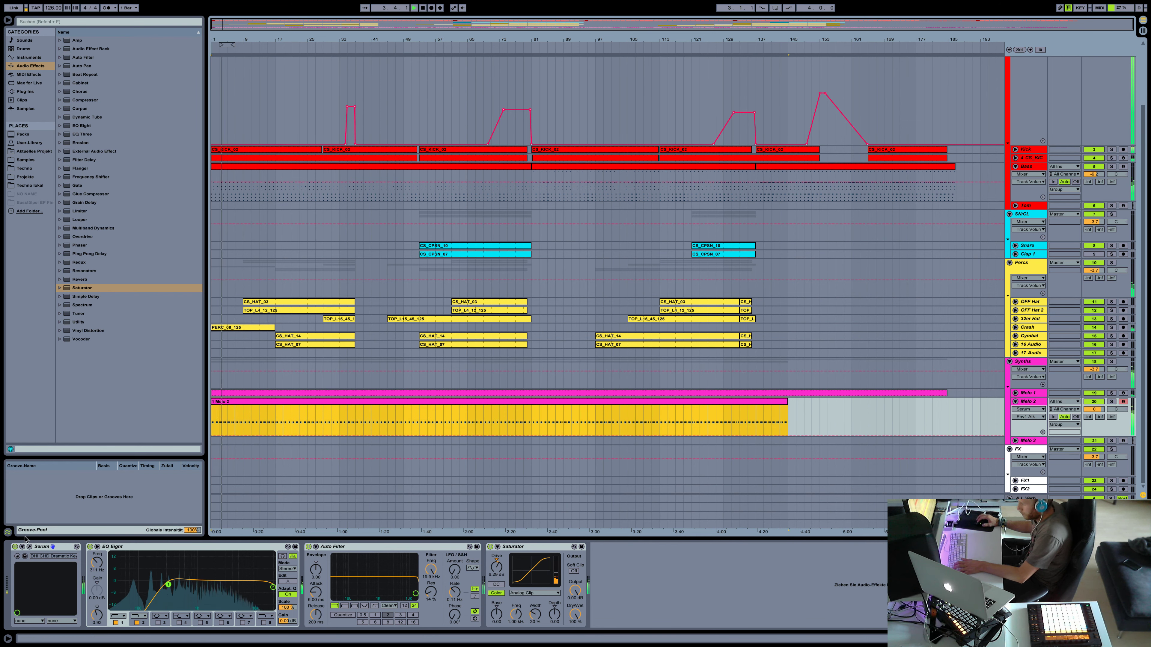
# Reopen Serum on Melo 2 and set its filter cutoff to 47 Hz.
pyautogui.click(30, 547)
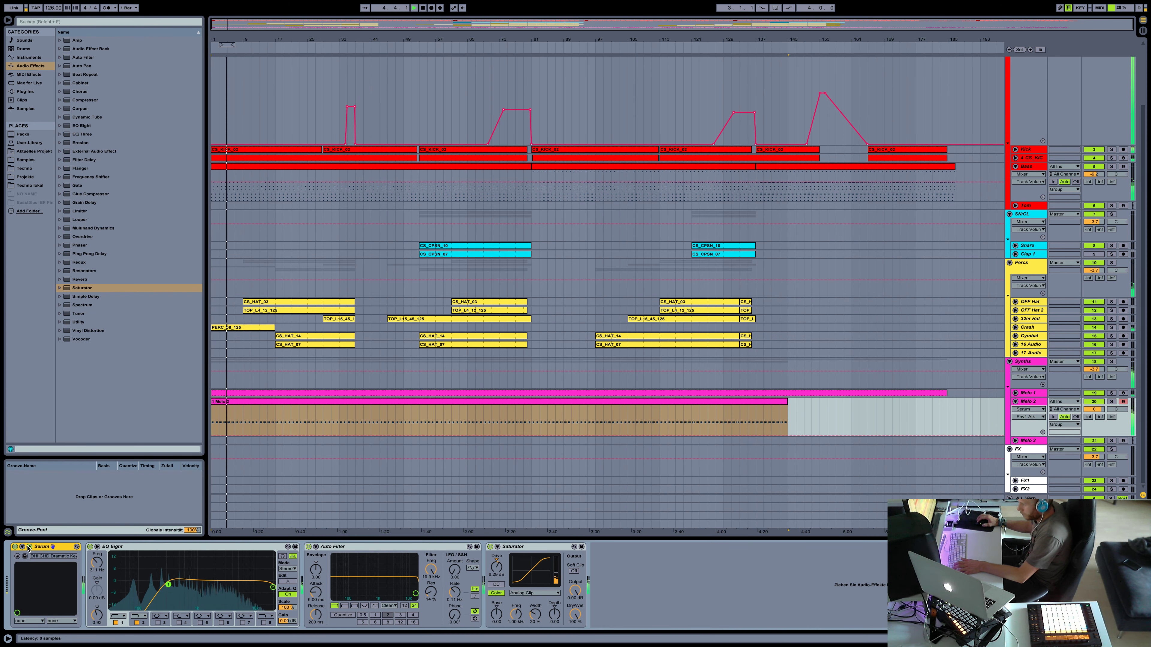
pyautogui.click(30, 547)
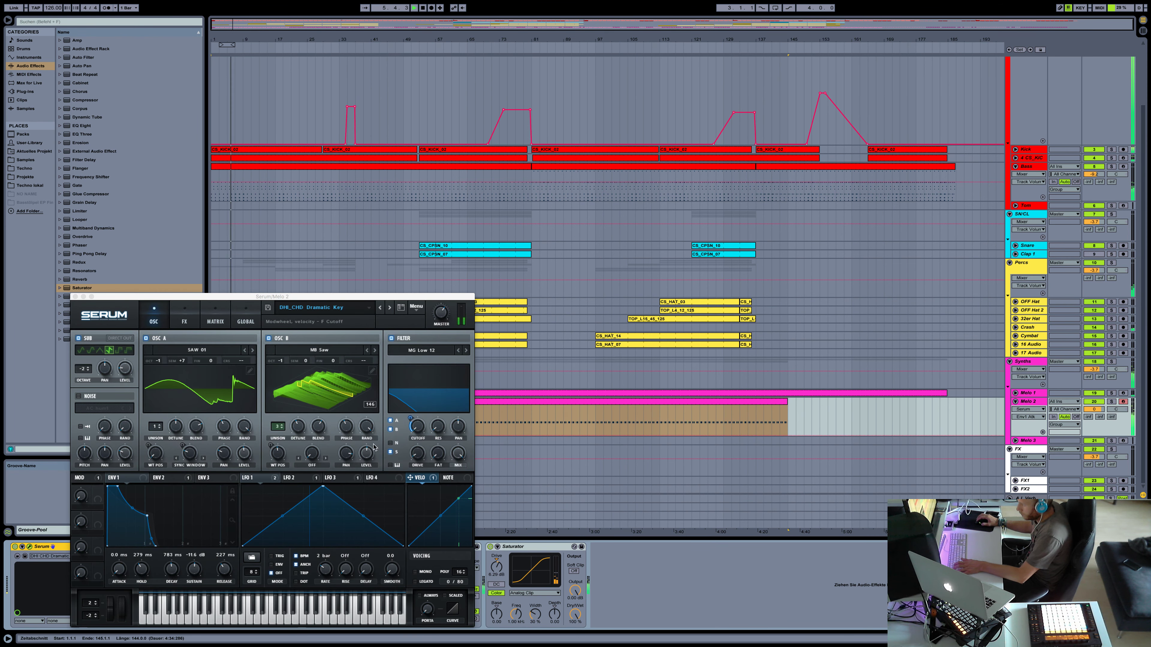
pyautogui.moveTo(417, 424)
pyautogui.mouseDown()
pyautogui.moveTo(415, 411)
pyautogui.moveTo(417, 422)
pyautogui.mouseUp()
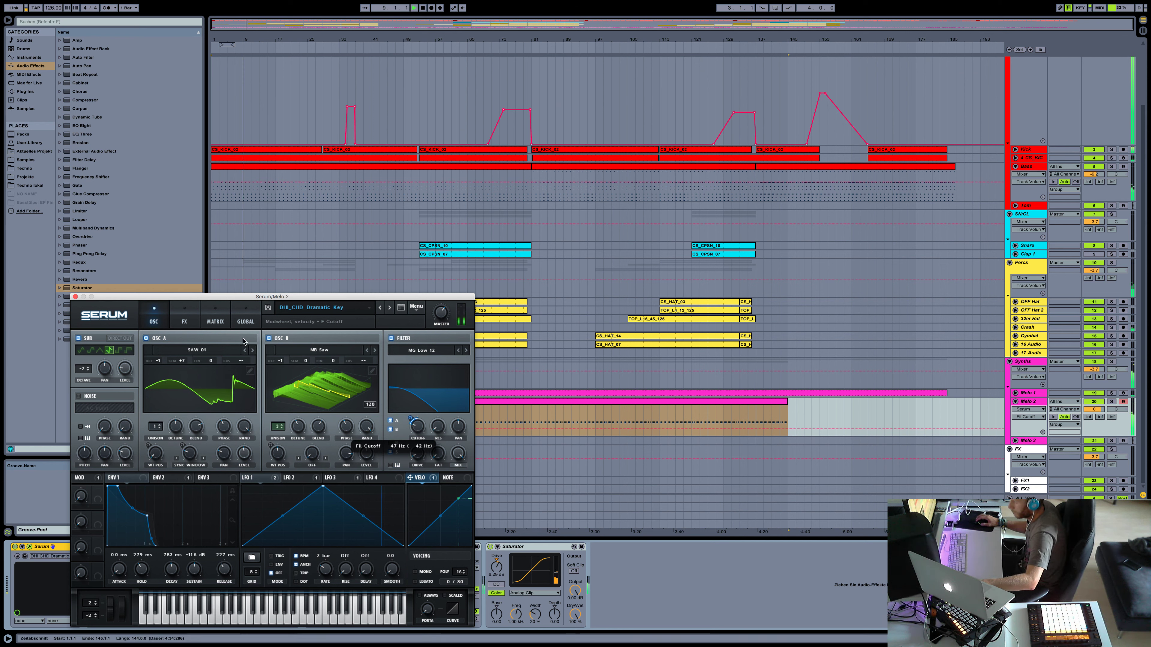
# In Serum's effects, switch the delay to ping-pong mode and set its mix to 31%.
pyautogui.click(197, 321)
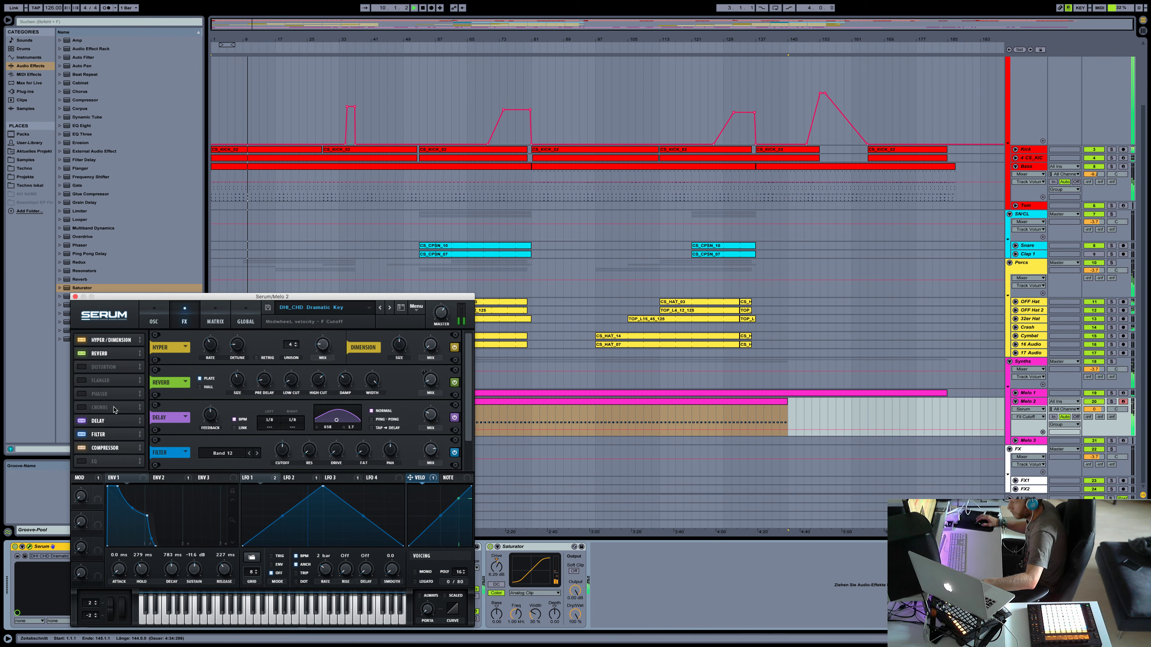
pyautogui.click(114, 421)
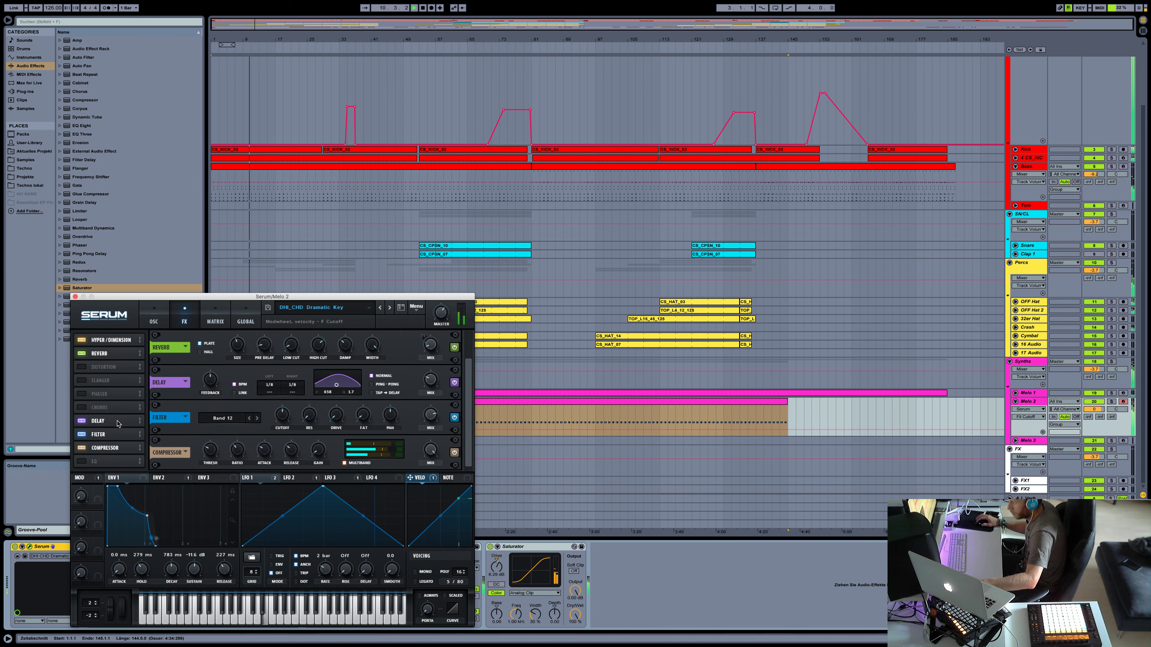
pyautogui.click(372, 384)
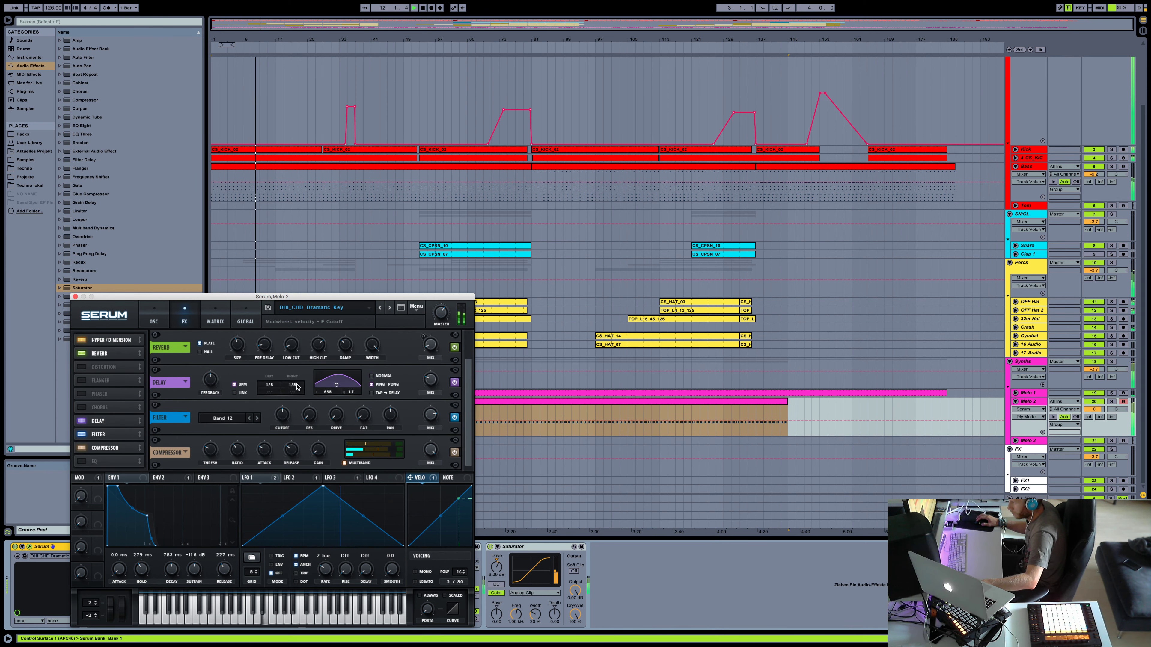
pyautogui.moveTo(434, 382); pyautogui.dragTo(434, 370)
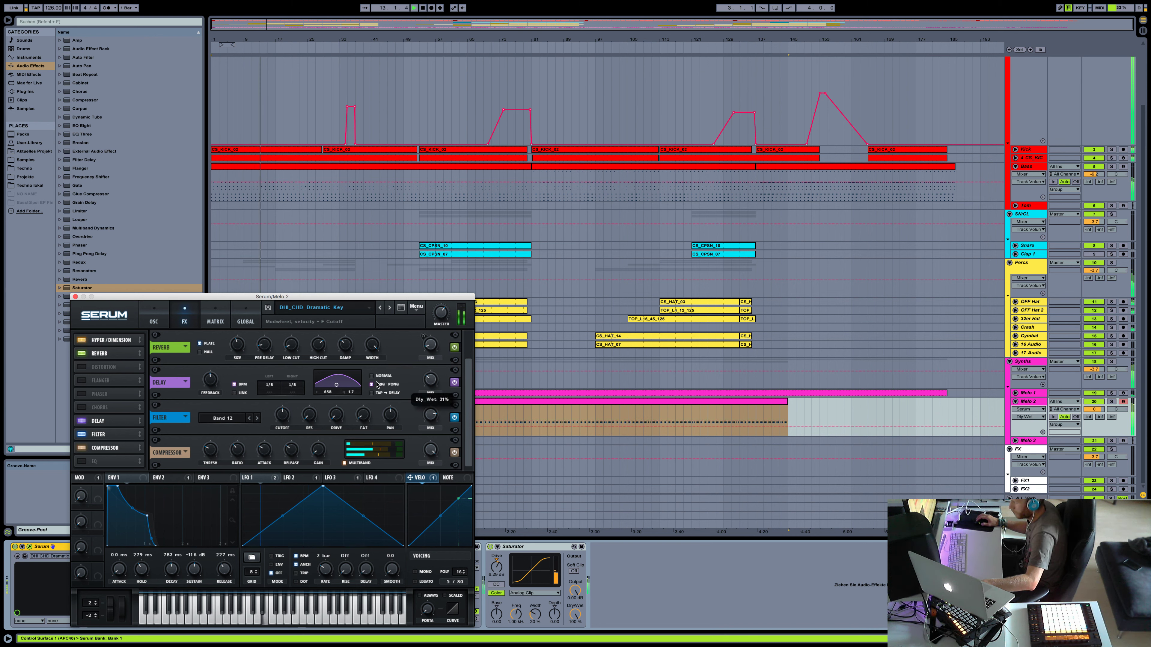
# Adjust the right-channel time and offset of Serum's delay, and close the Serum window.
pyautogui.moveTo(292, 386); pyautogui.dragTo(299, 391)
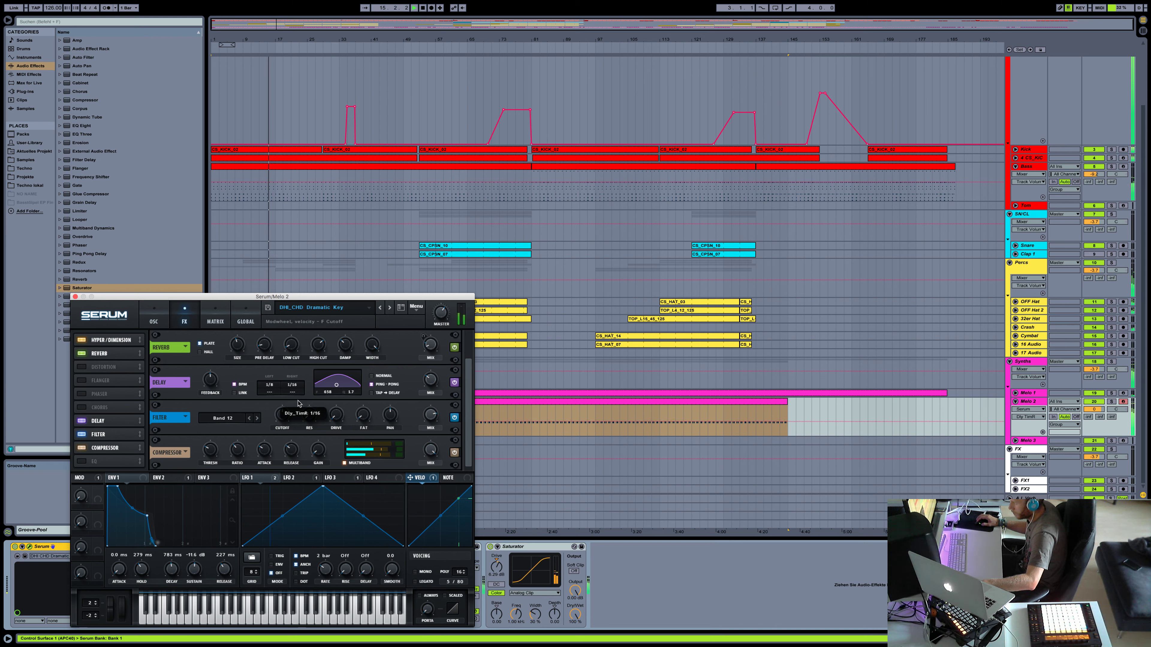
pyautogui.click(293, 394)
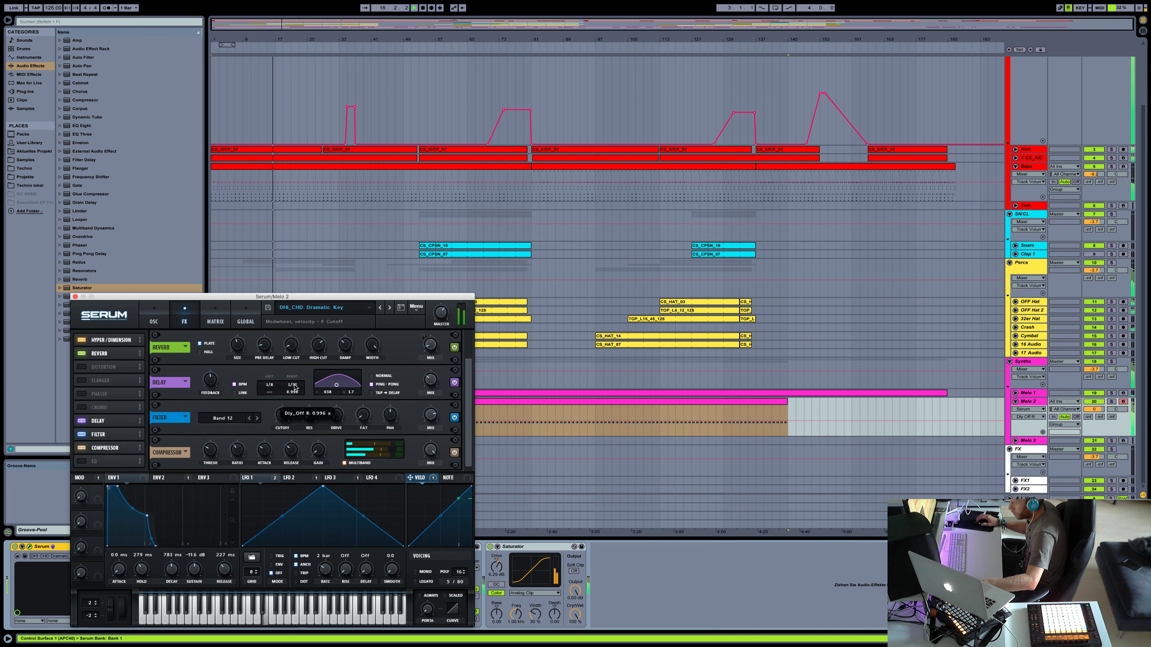
pyautogui.moveTo(299, 383); pyautogui.dragTo(294, 387)
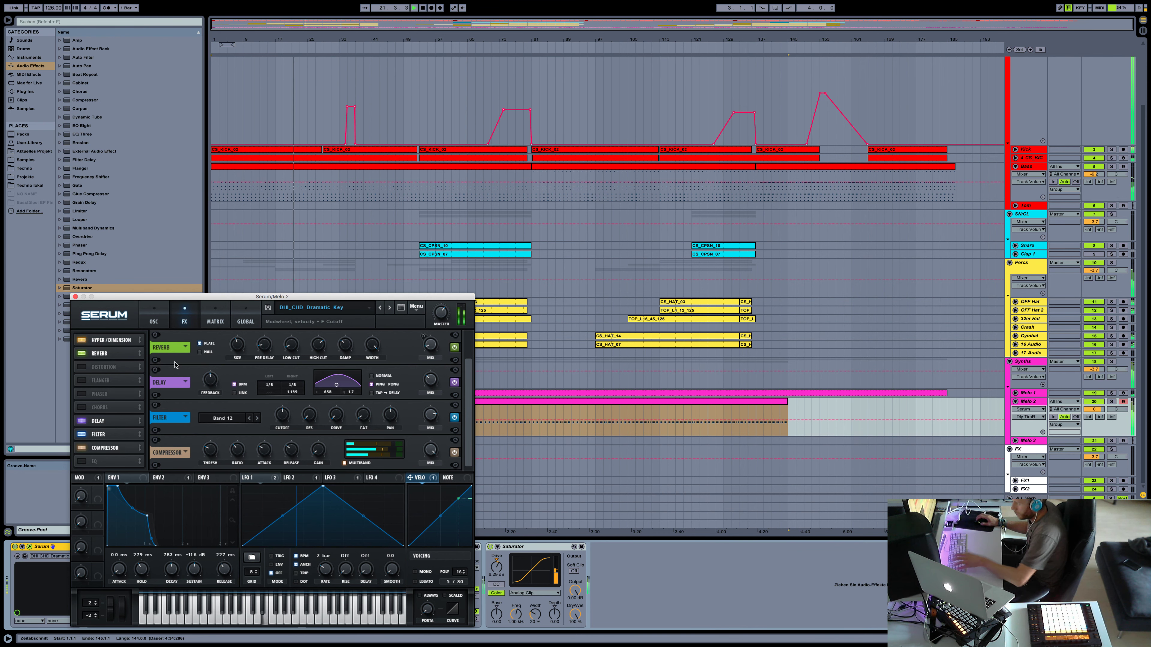
pyautogui.click(75, 297)
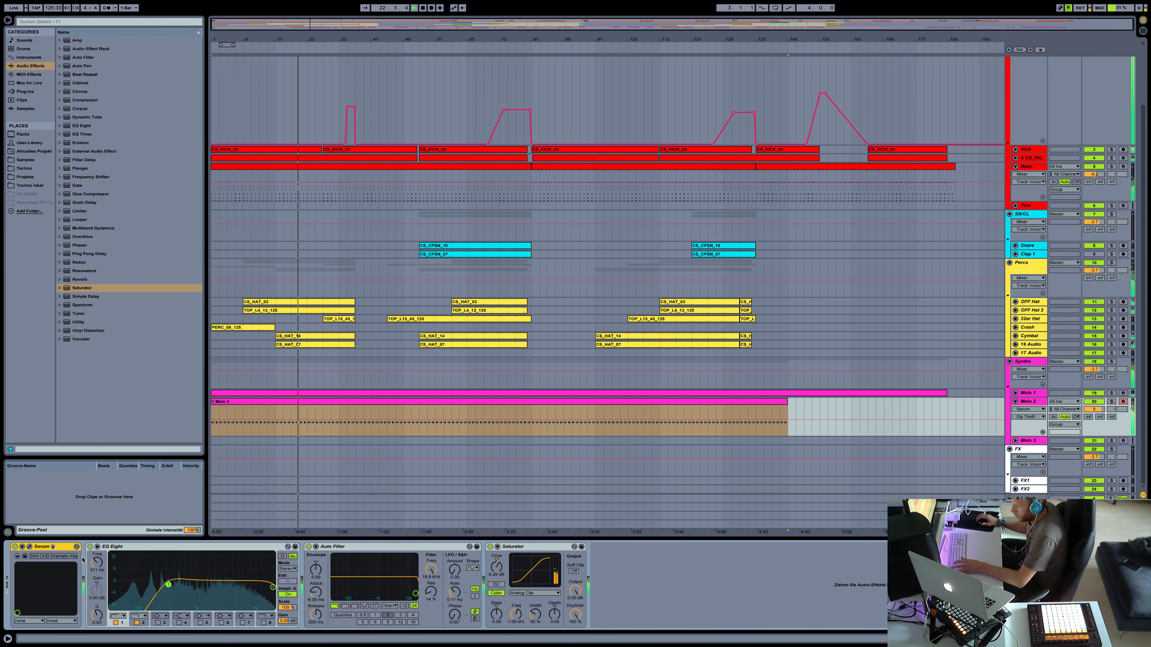
# Reopen Serum on Melo 2, set oscillator B's unison to 4 voices with blend 90, and change its wavetable position.
pyautogui.press('super+alt+p')
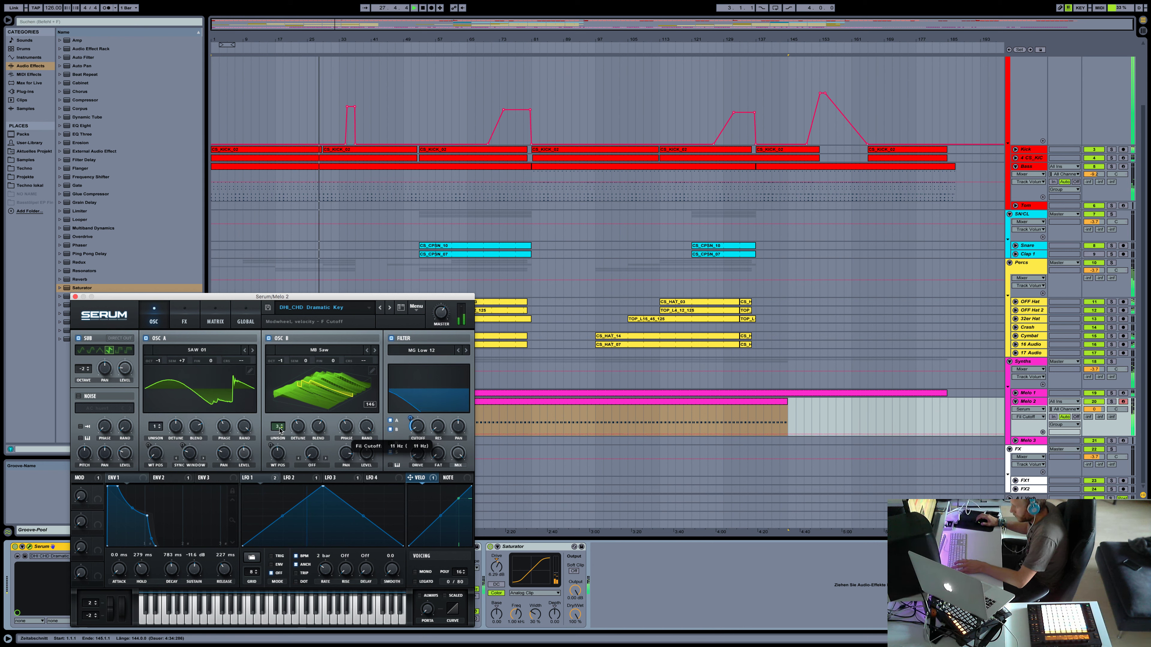
pyautogui.click(299, 425)
pyautogui.moveTo(299, 425); pyautogui.dragTo(319, 389)
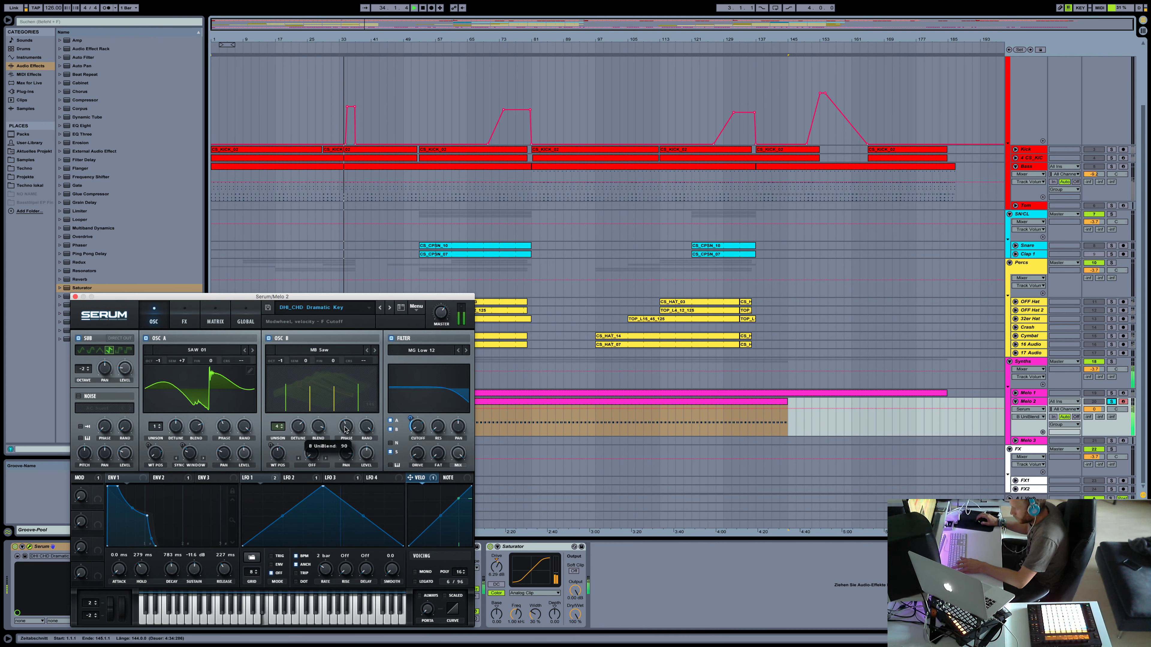
pyautogui.moveTo(344, 428); pyautogui.dragTo(326, 417)
pyautogui.moveTo(271, 449)
pyautogui.mouseDown()
pyautogui.moveTo(285, 465)
pyautogui.moveTo(285, 440)
pyautogui.mouseUp()
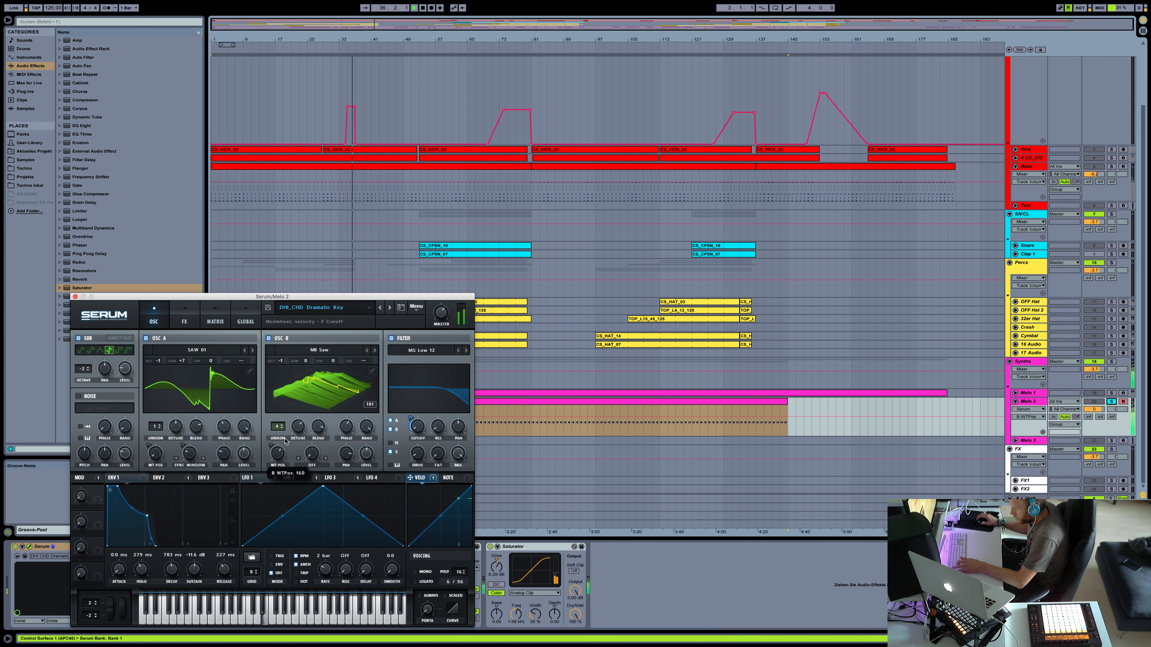
# Set oscillator B's unison detune to 0.59 and its voices to 3, then unsolo Melo 2 and close Serum.
pyautogui.click(299, 400)
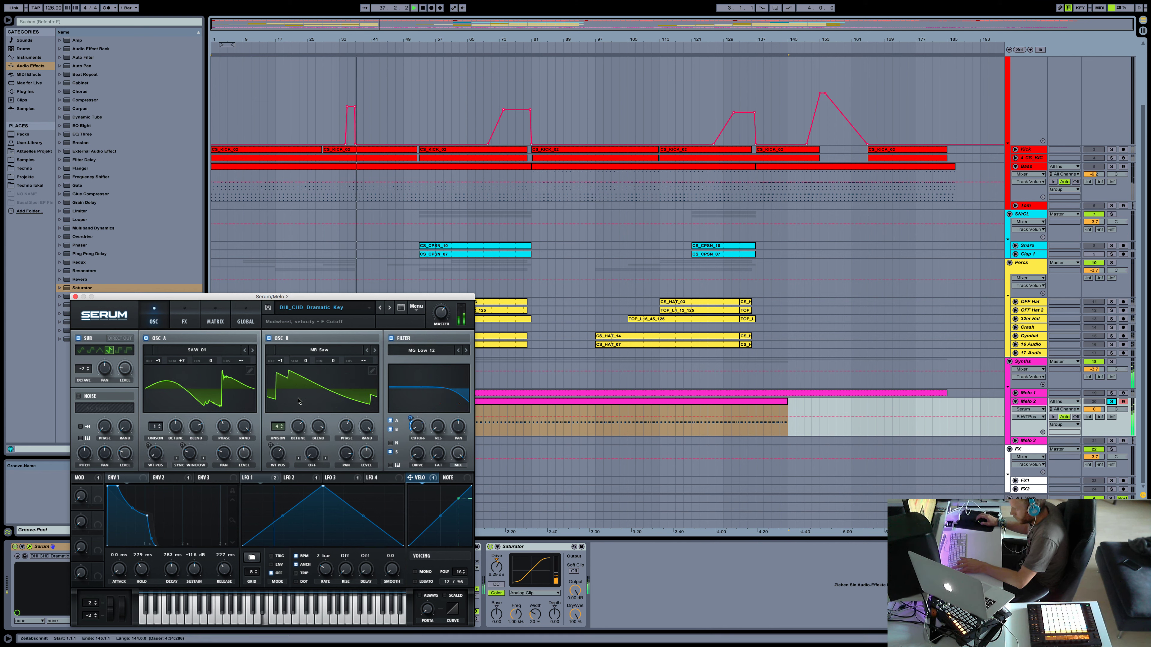
pyautogui.click(299, 422)
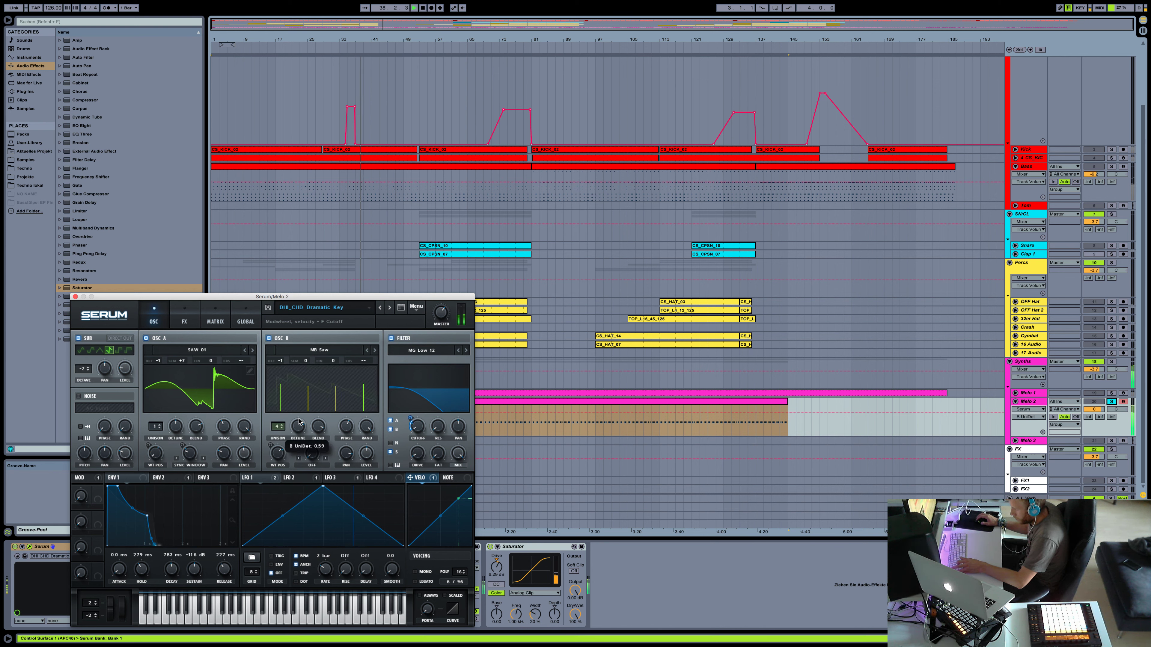
pyautogui.moveTo(282, 418); pyautogui.dragTo(283, 446)
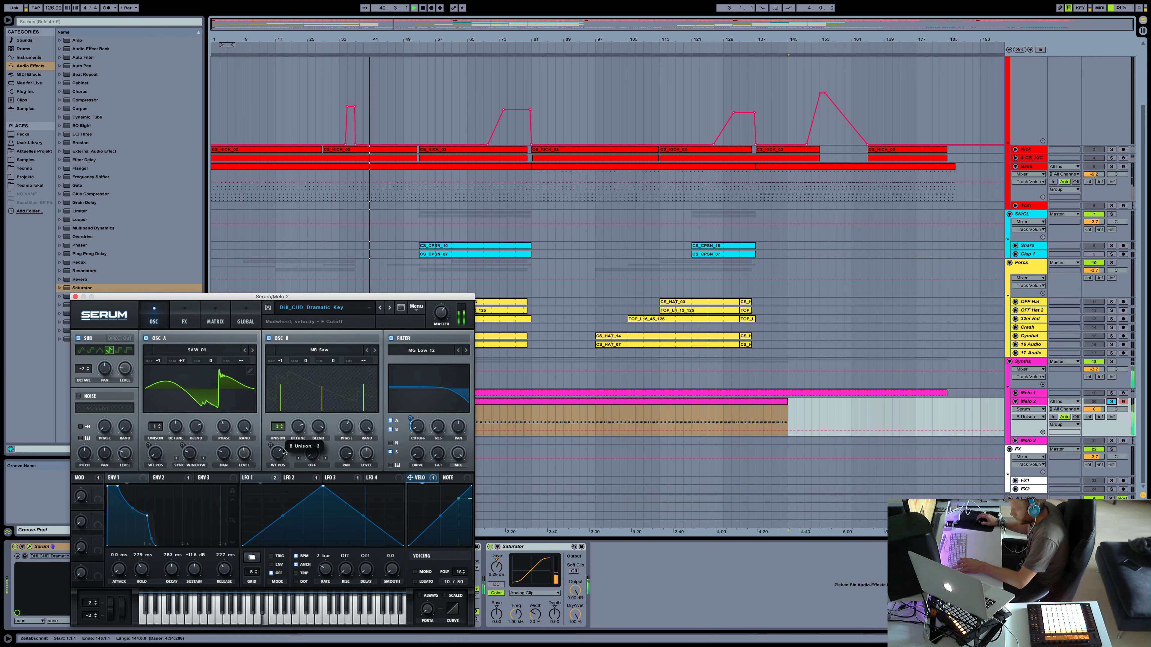
pyautogui.click(1112, 403)
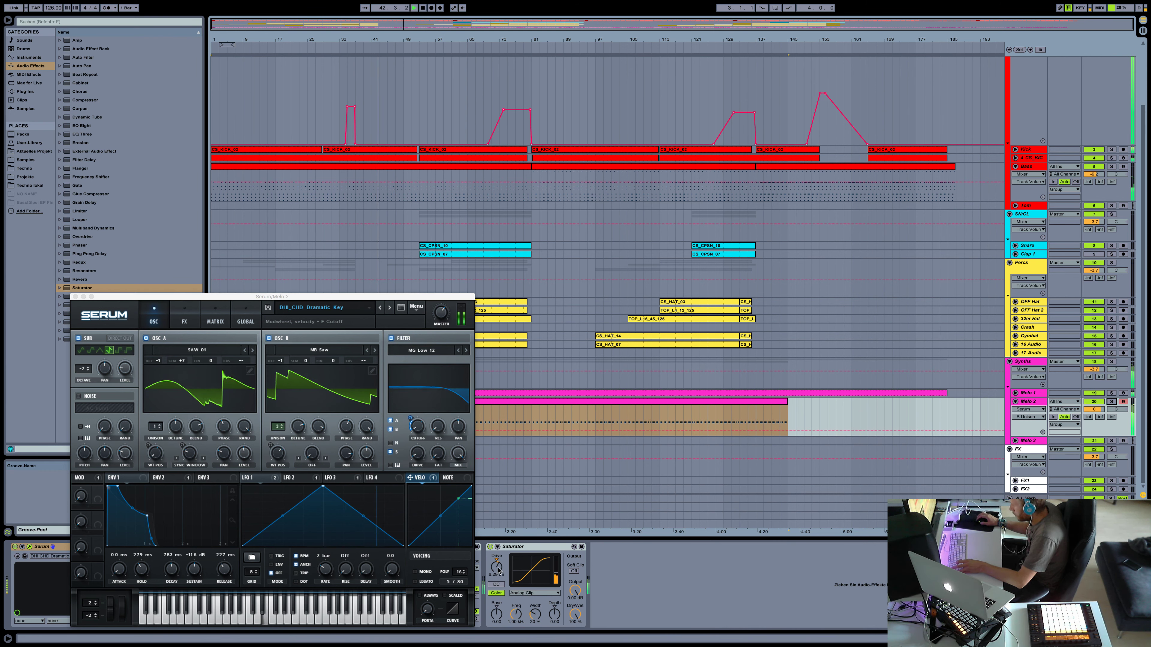
pyautogui.click(76, 298)
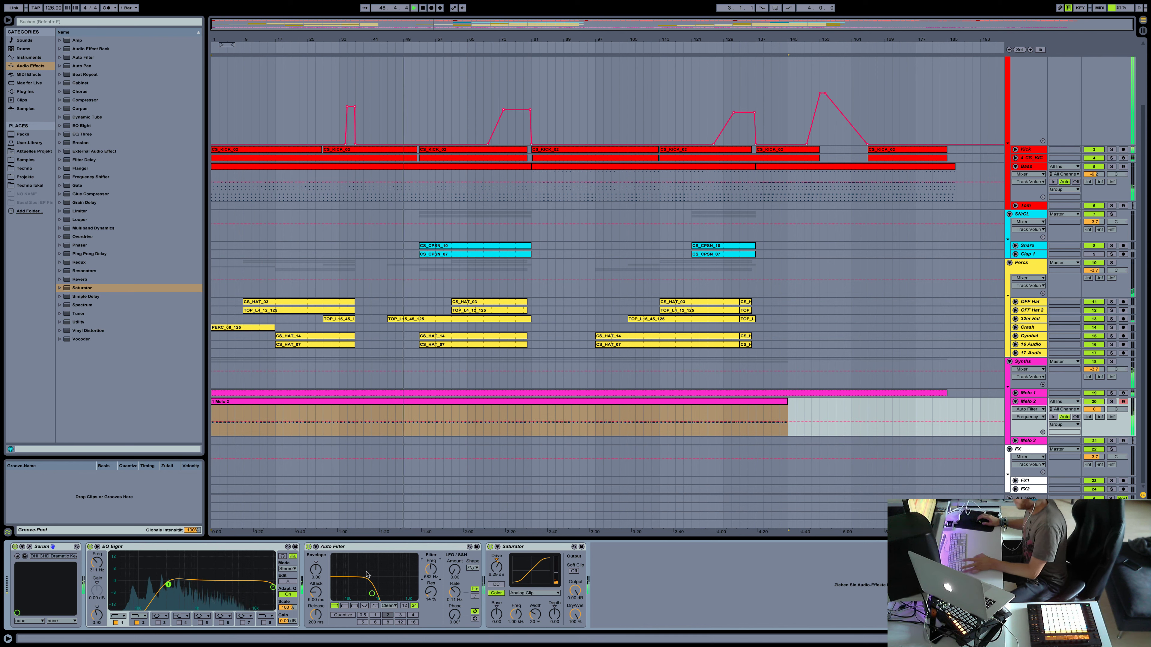
# Mute the Snare and Clap 1 tracks.
pyautogui.click(370, 552)
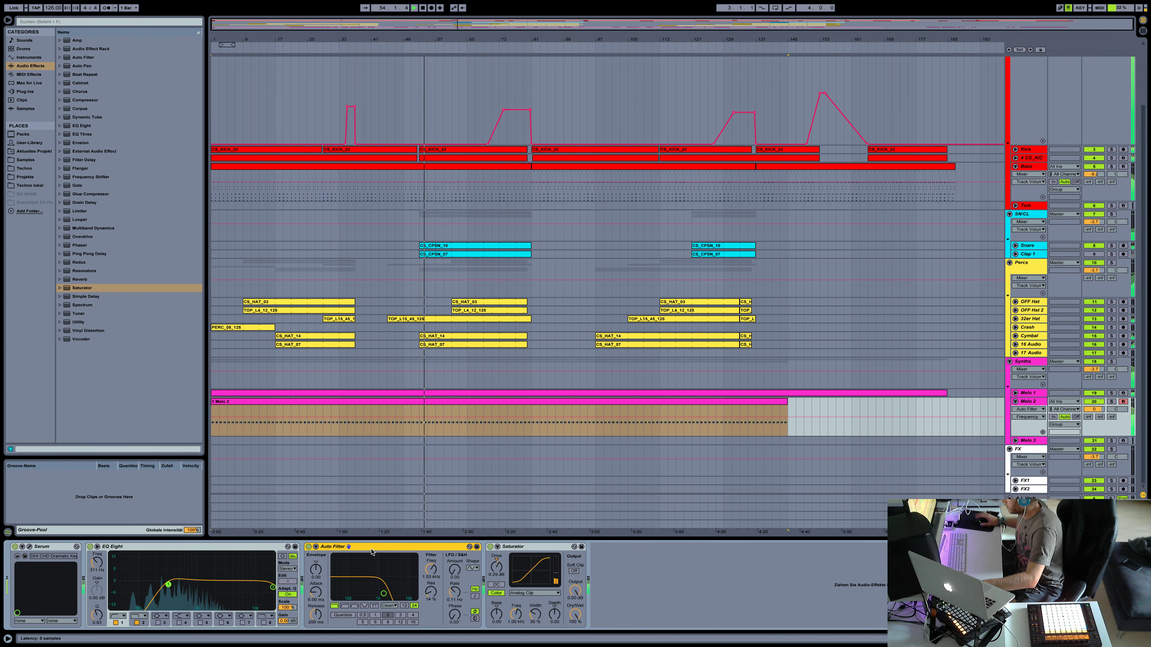
pyautogui.click(1099, 248)
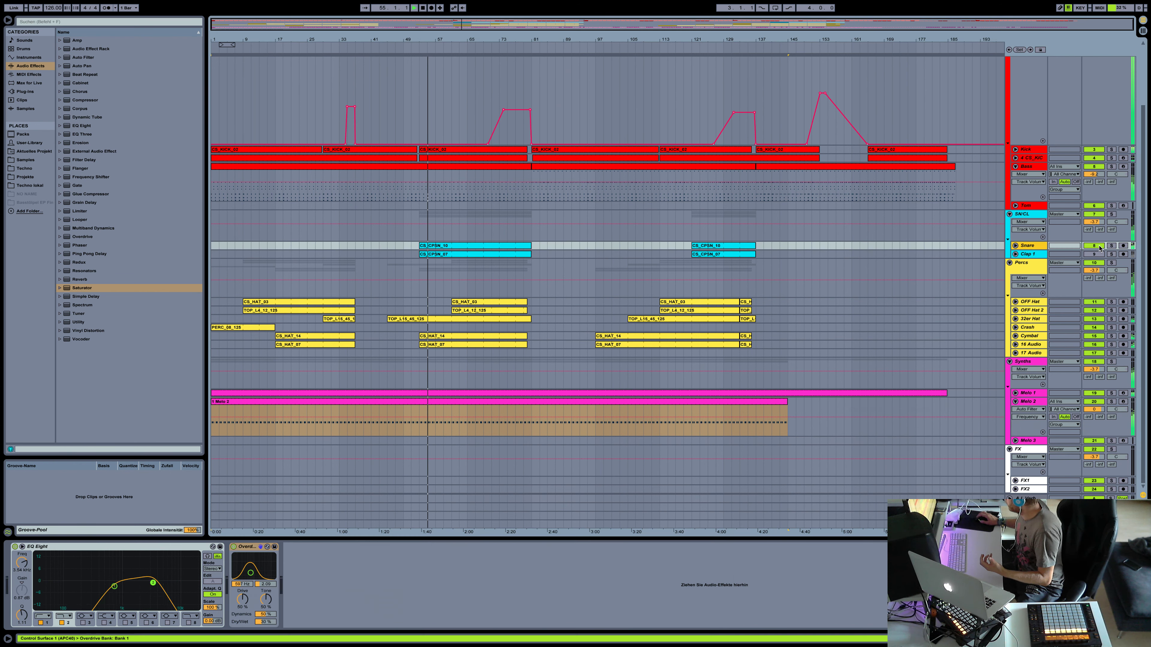
pyautogui.click(1092, 245)
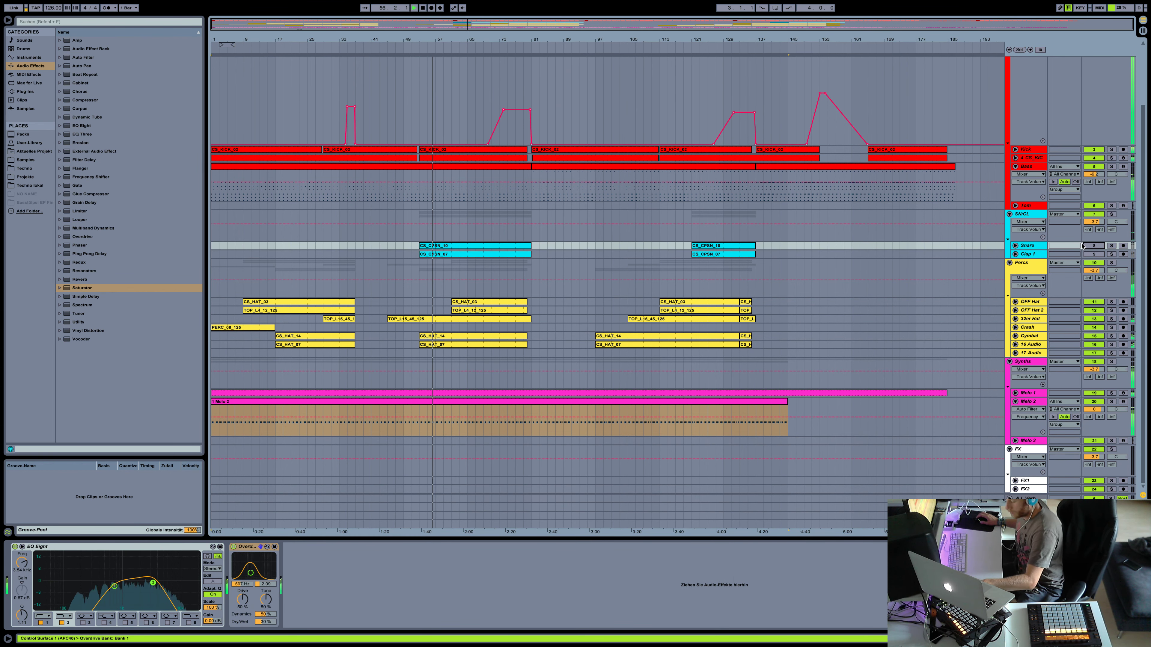
# Play the arrangement from bar 75 to check the Melo 2 part in the mix.
pyautogui.click(1036, 403)
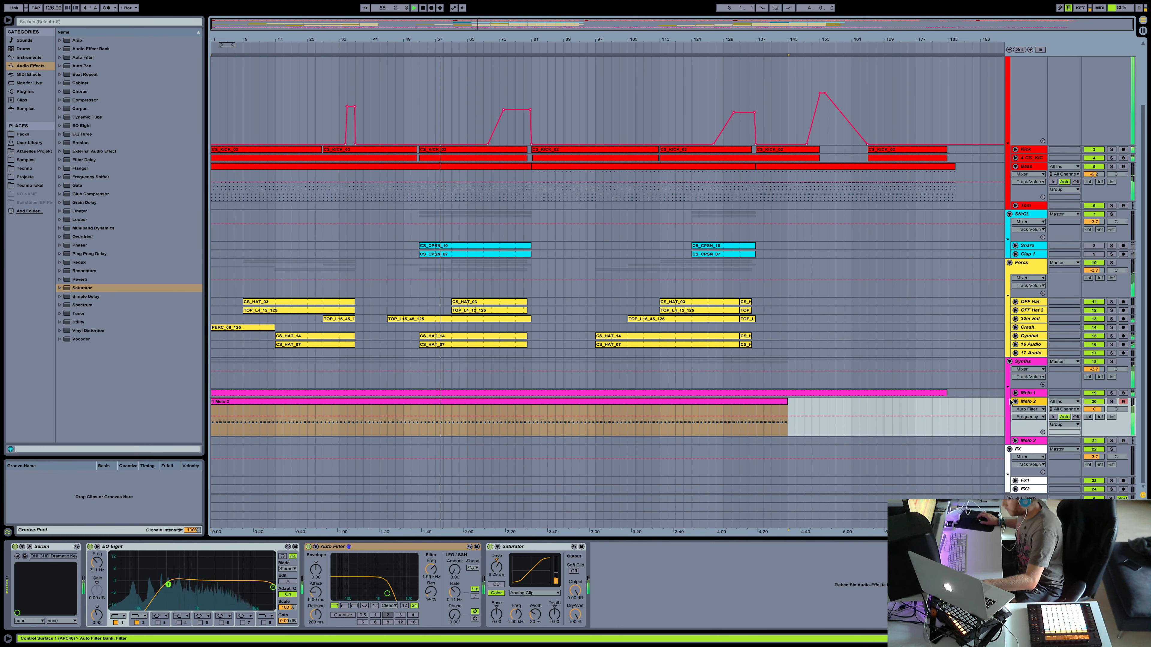
pyautogui.click(508, 386)
pyautogui.press('space')
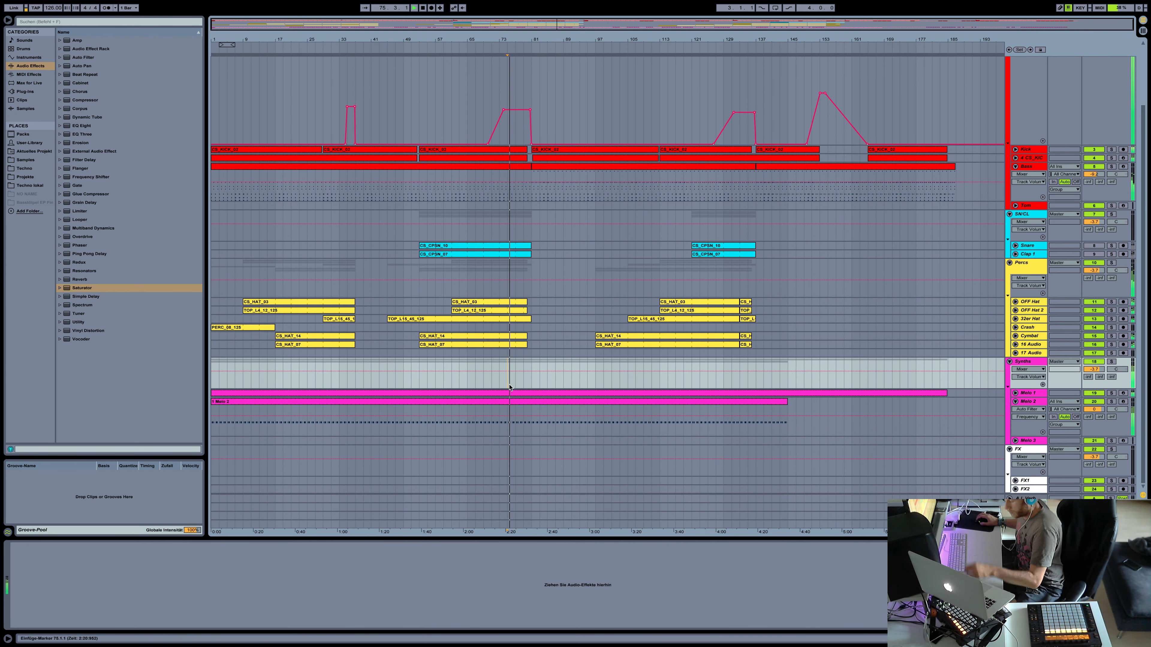
# Delete the Melo 2 track from the Synths group.
pyautogui.click(1028, 402)
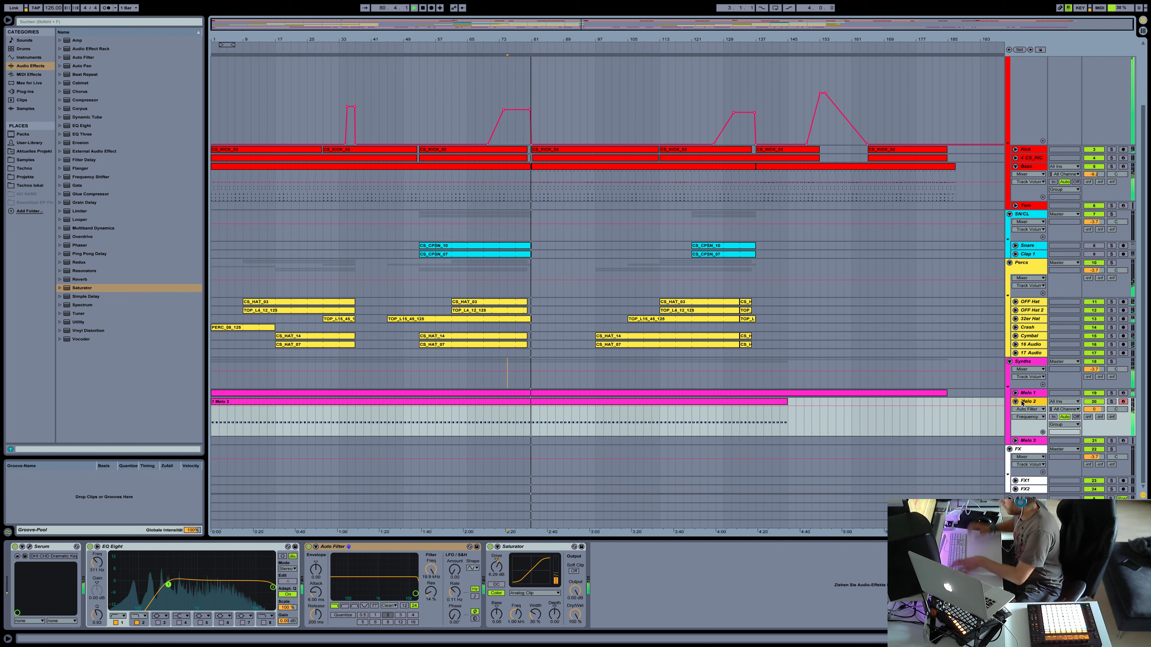
pyautogui.press('Delete')
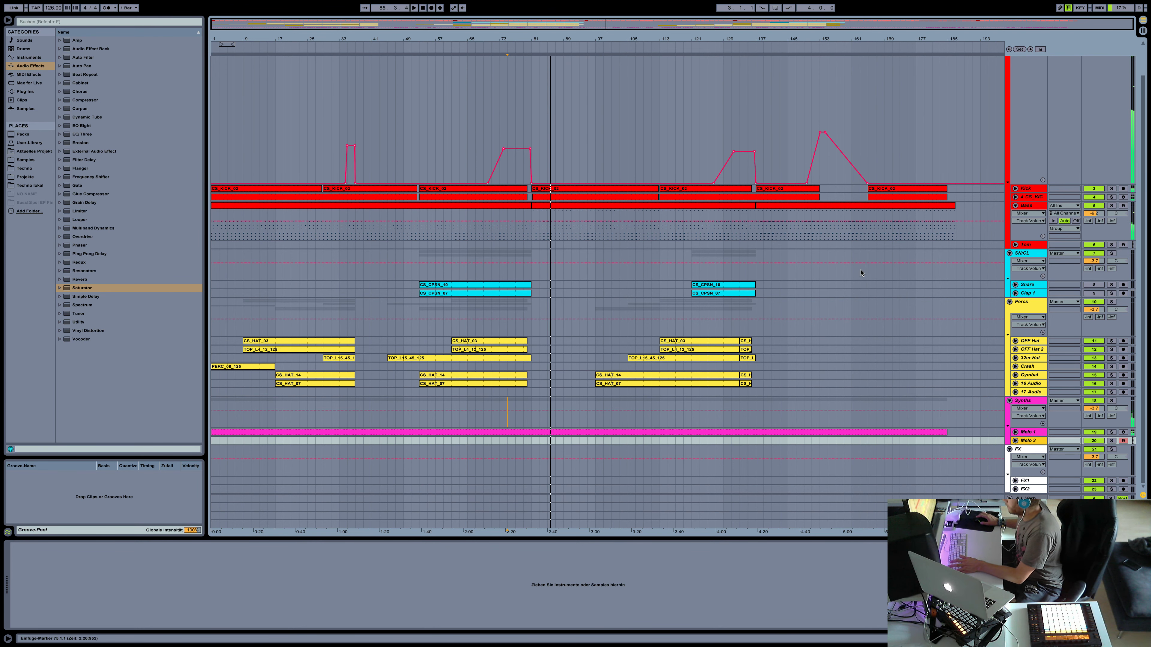
pyautogui.scroll(3, 861, 272)
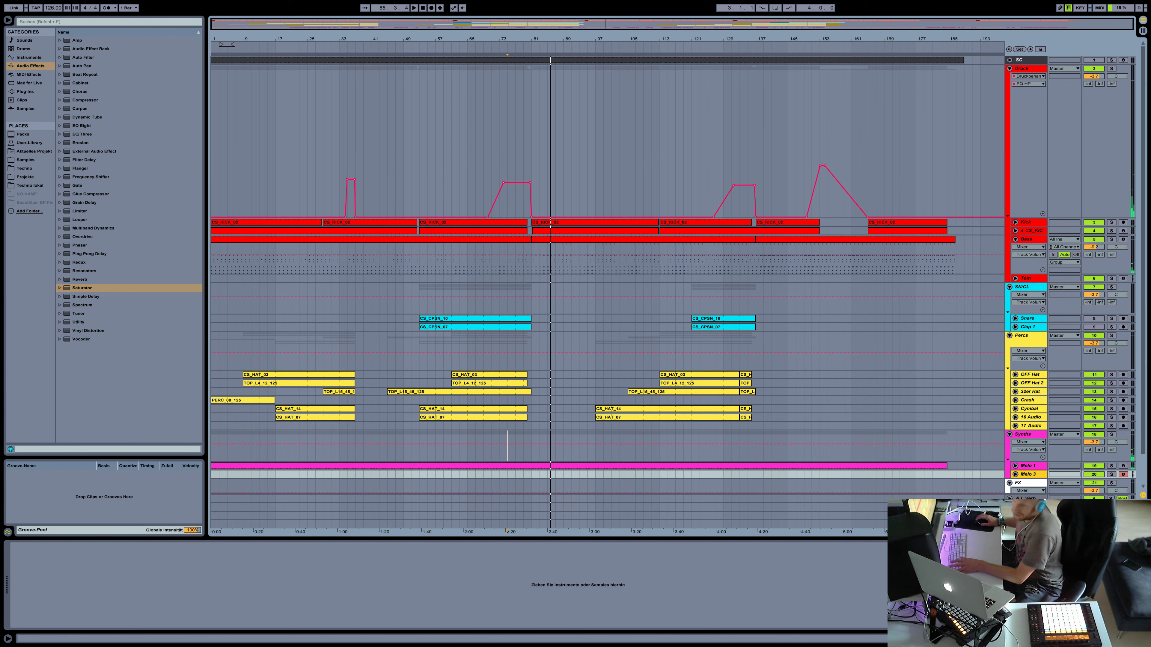